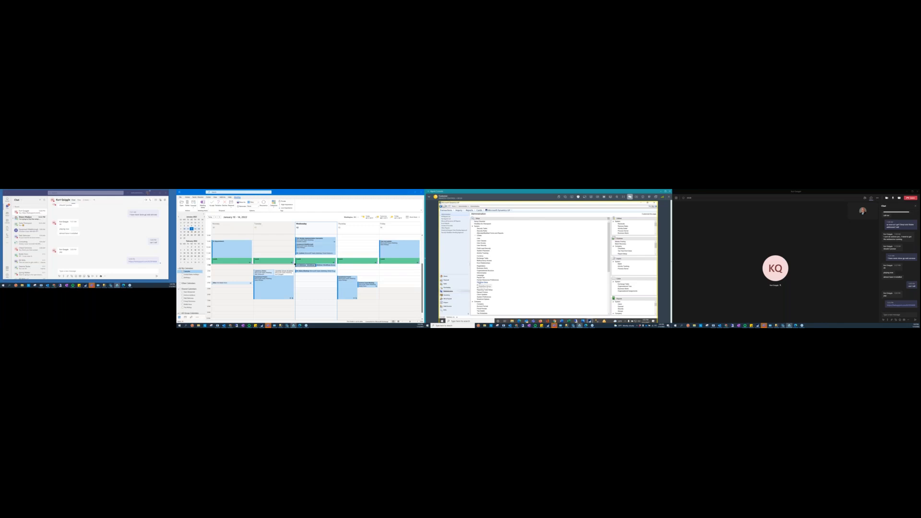
# Open Workflow Setup in the system setup and send a test workflow e-mail to the sender's own address
pyautogui.click(480, 283)
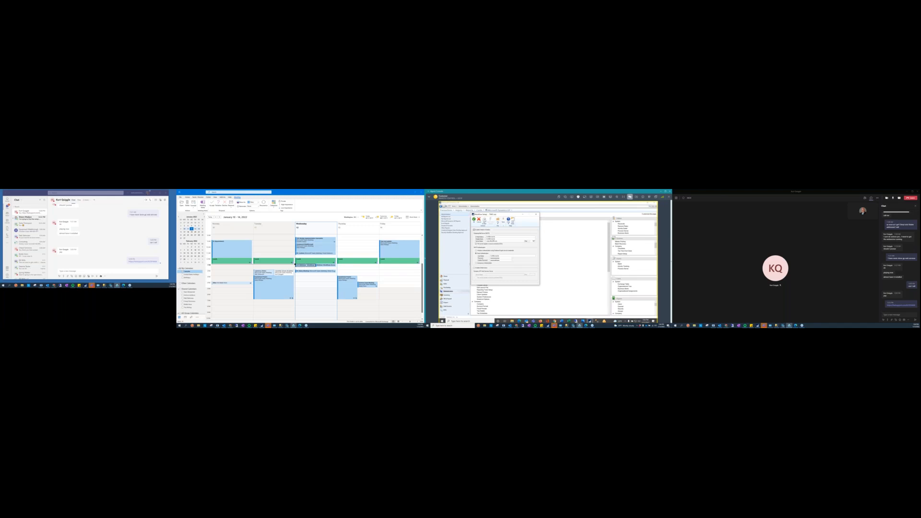
pyautogui.click(484, 222)
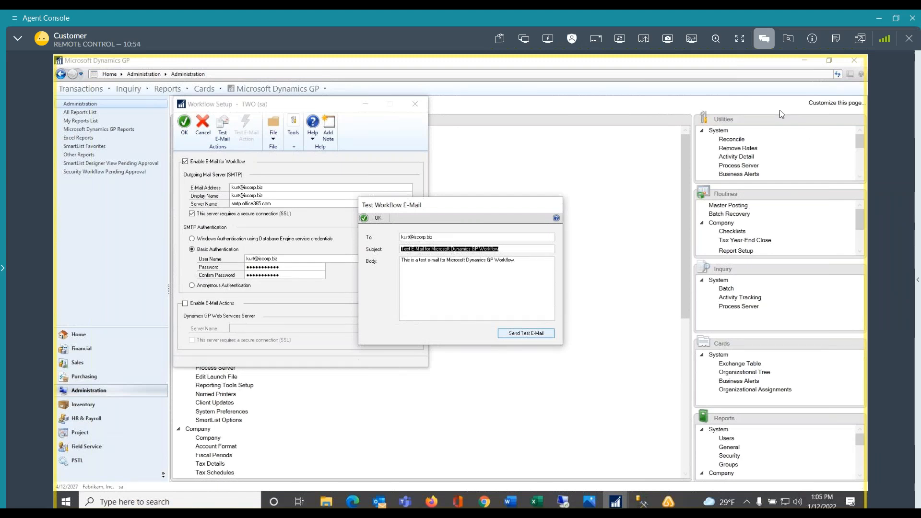
pyautogui.click(441, 239)
pyautogui.click(441, 238)
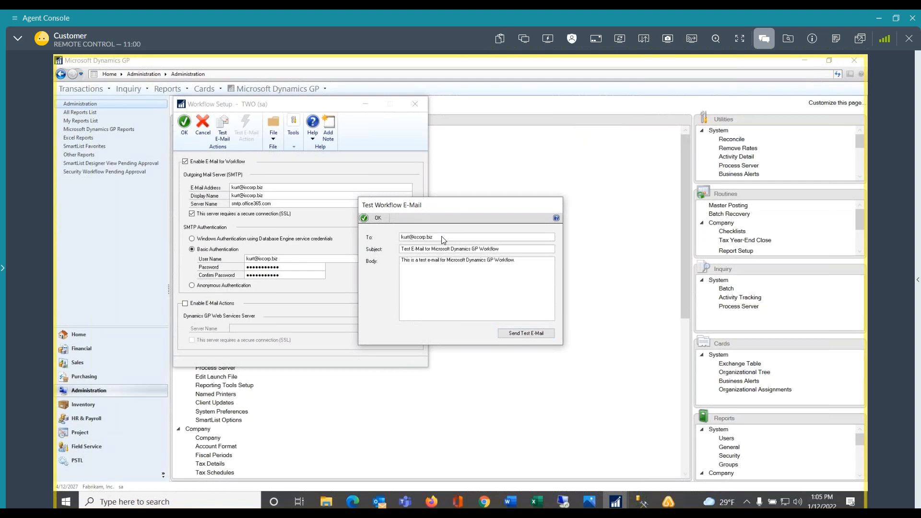
pyautogui.click(509, 335)
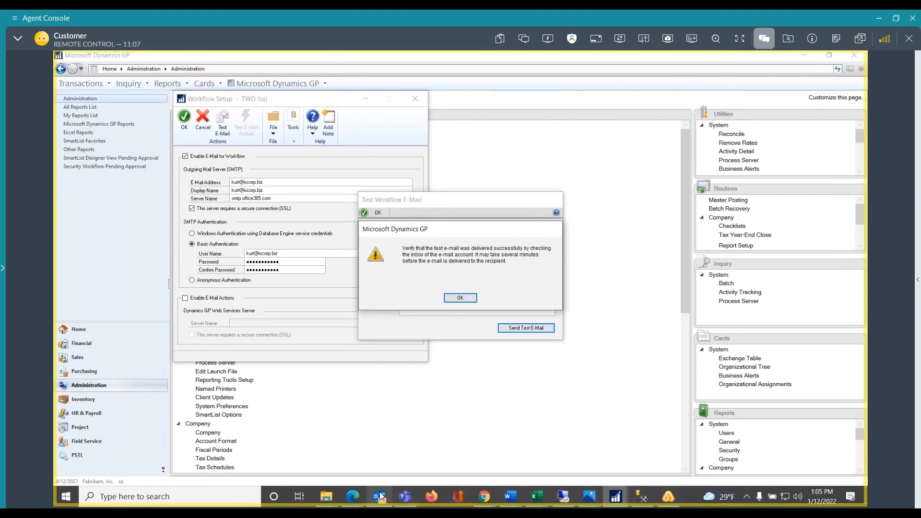
# Check the Outlook inbox for the test message, then dismiss the delivery notice and close the Test Workflow E-Mail window
pyautogui.click(379, 491)
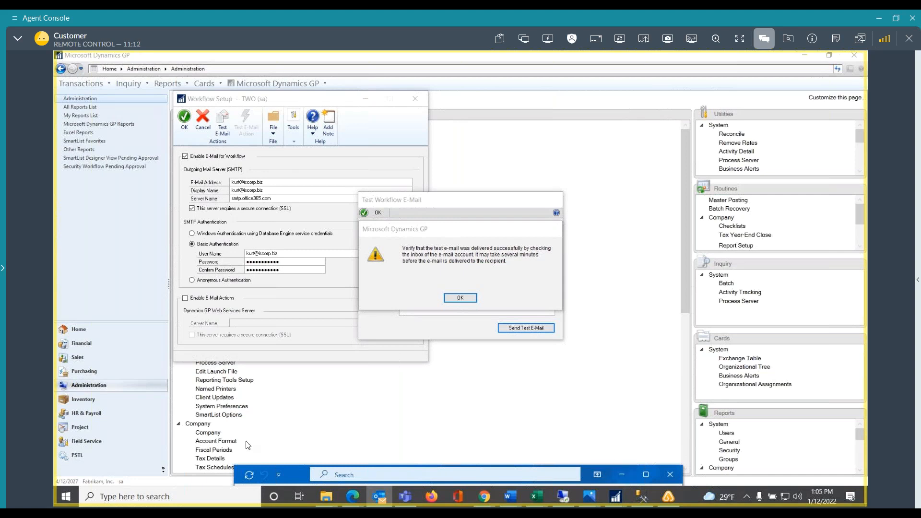
pyautogui.moveTo(303, 476); pyautogui.dragTo(307, 275)
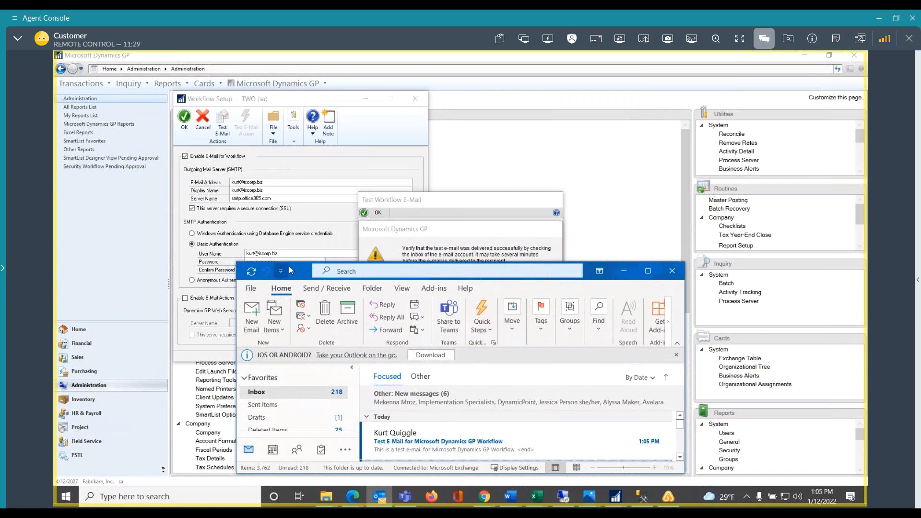
pyautogui.moveTo(296, 270); pyautogui.dragTo(295, 446)
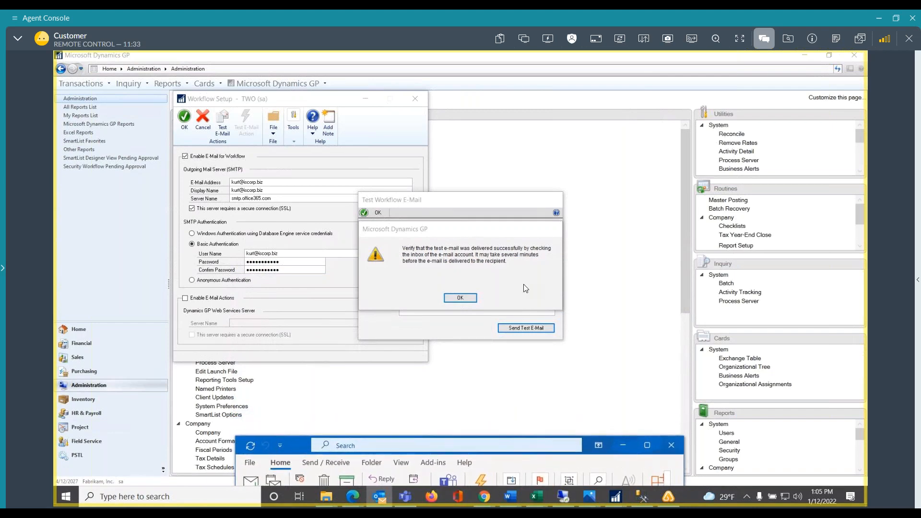
pyautogui.click(457, 299)
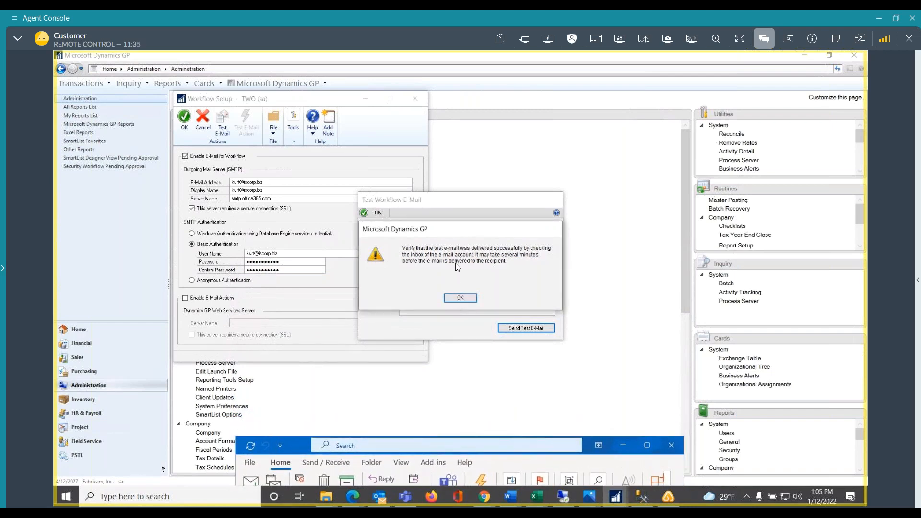
pyautogui.click(458, 300)
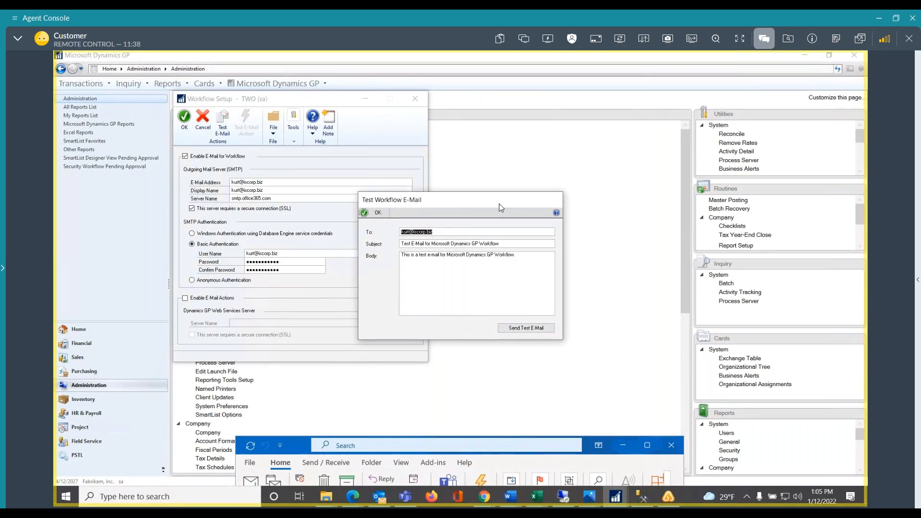
pyautogui.click(376, 213)
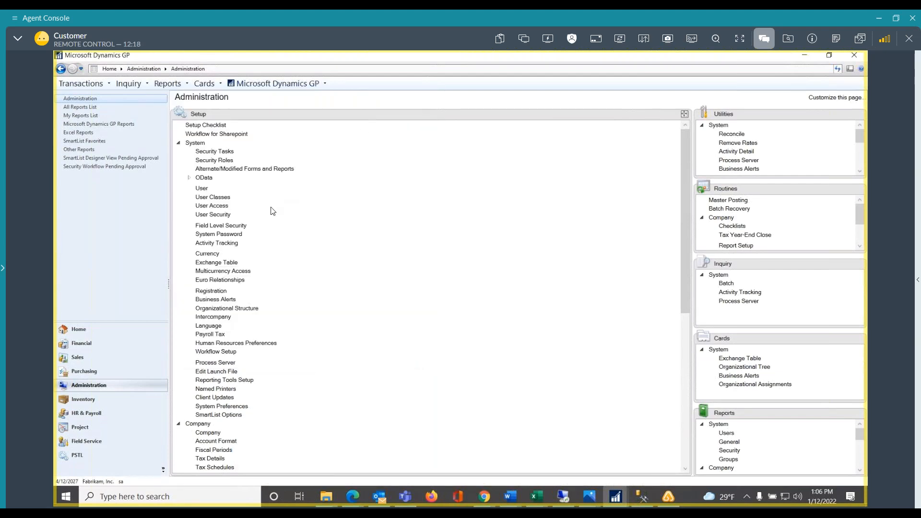
# Open the company's Workflow Calendar, review the Monday start and end times, and save and close the calendar
pyautogui.click(178, 142)
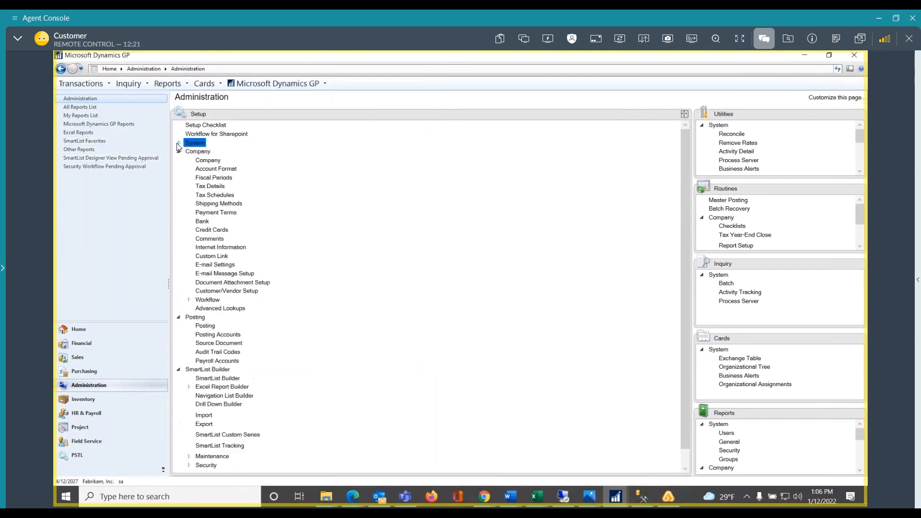
pyautogui.click(188, 301)
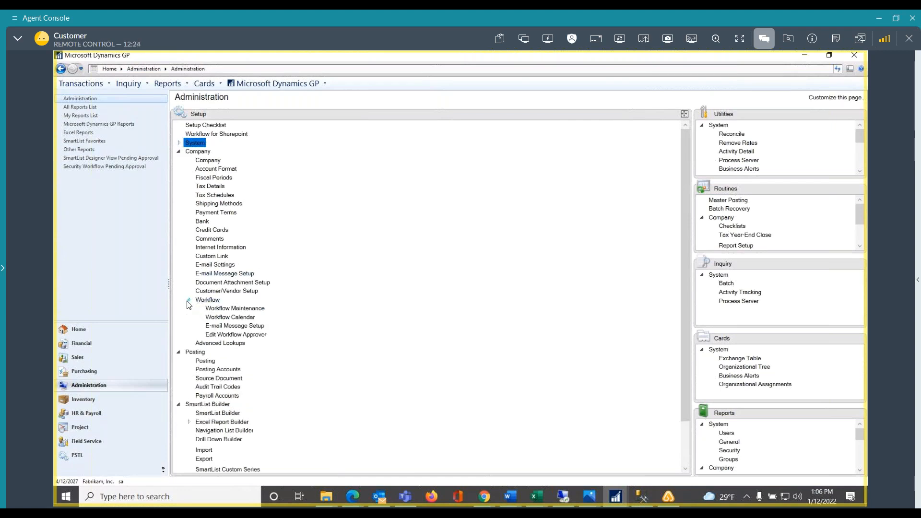
pyautogui.click(218, 318)
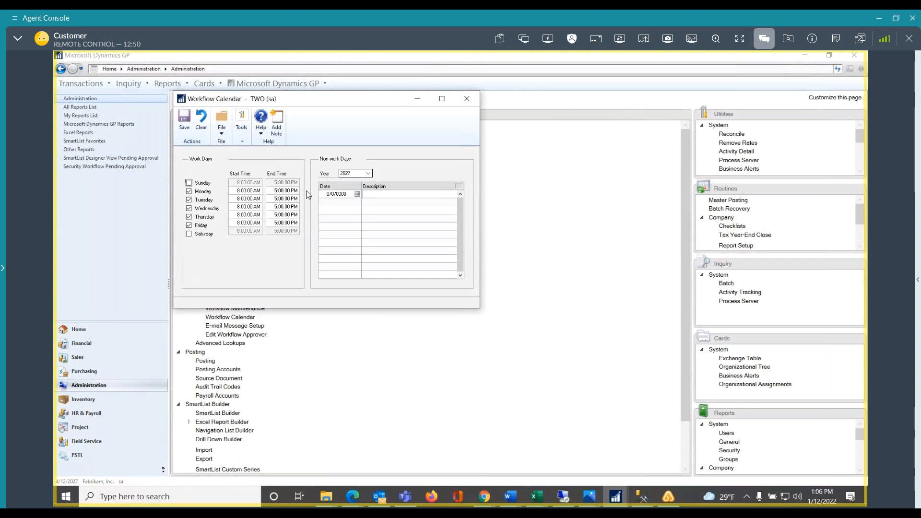
pyautogui.click(249, 194)
pyautogui.click(285, 191)
pyautogui.click(185, 119)
pyautogui.click(467, 98)
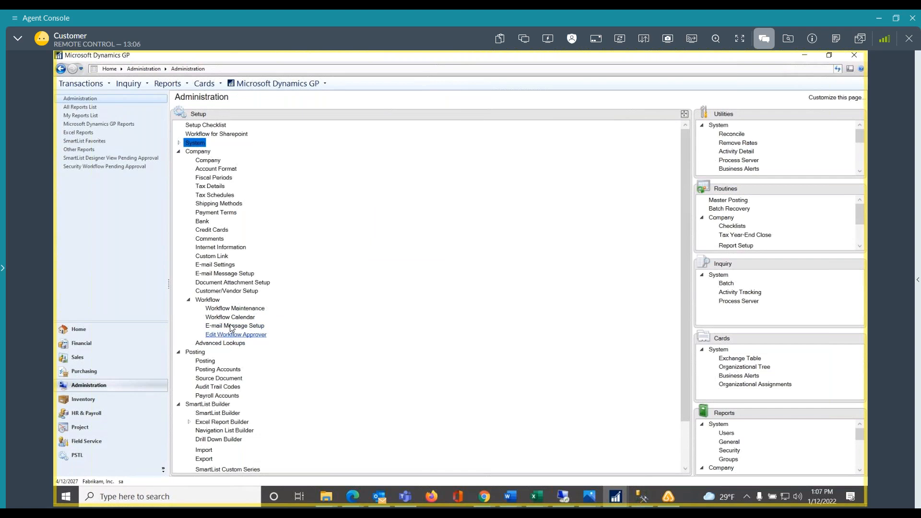
# Open the workflow E-mail Message Setup and load the message WF ASSIGN PO APPROVAL*
pyautogui.click(230, 326)
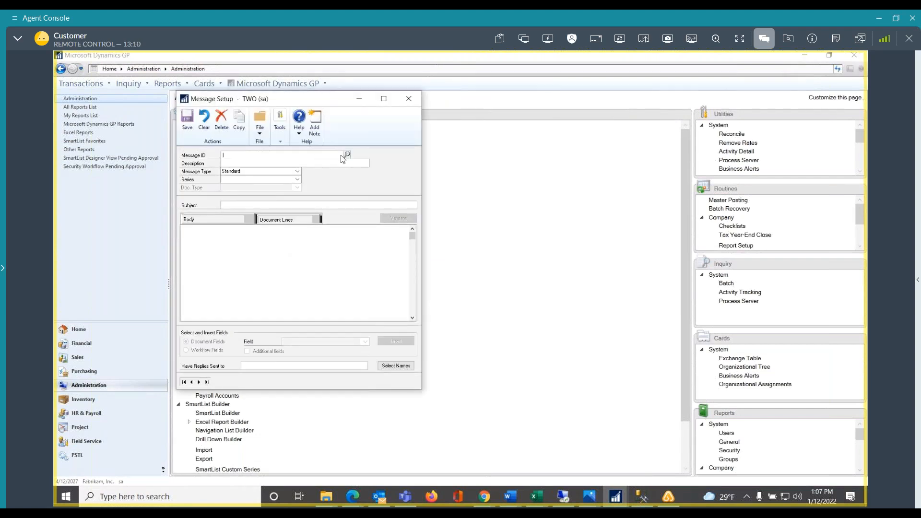
pyautogui.click(347, 155)
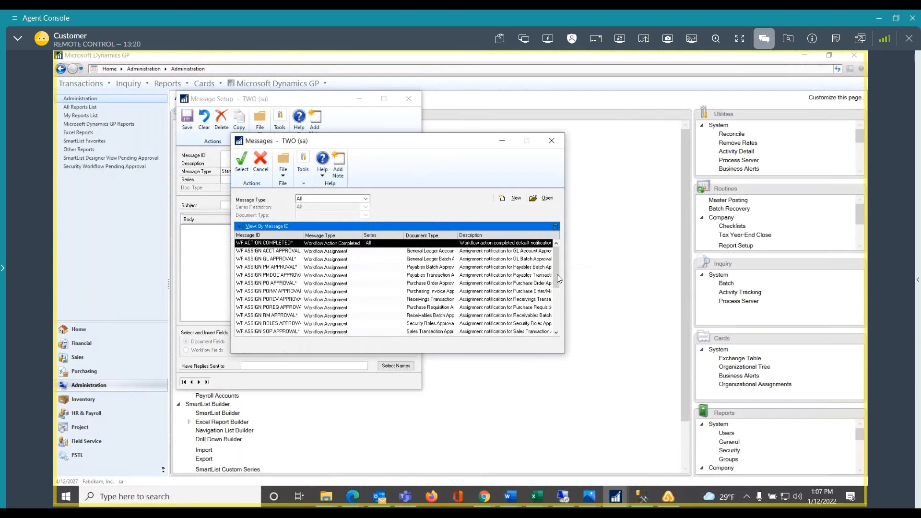
pyautogui.moveTo(558, 278); pyautogui.dragTo(557, 330)
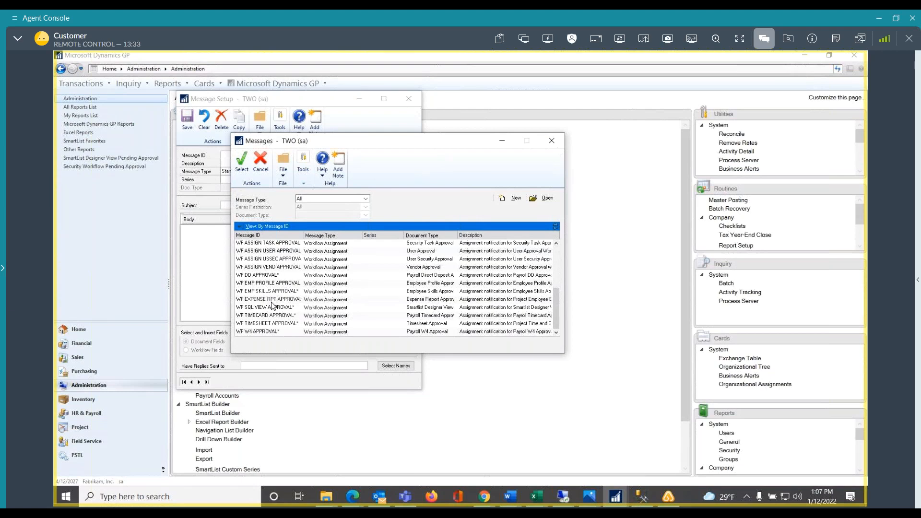
pyautogui.scroll(2, 278, 323)
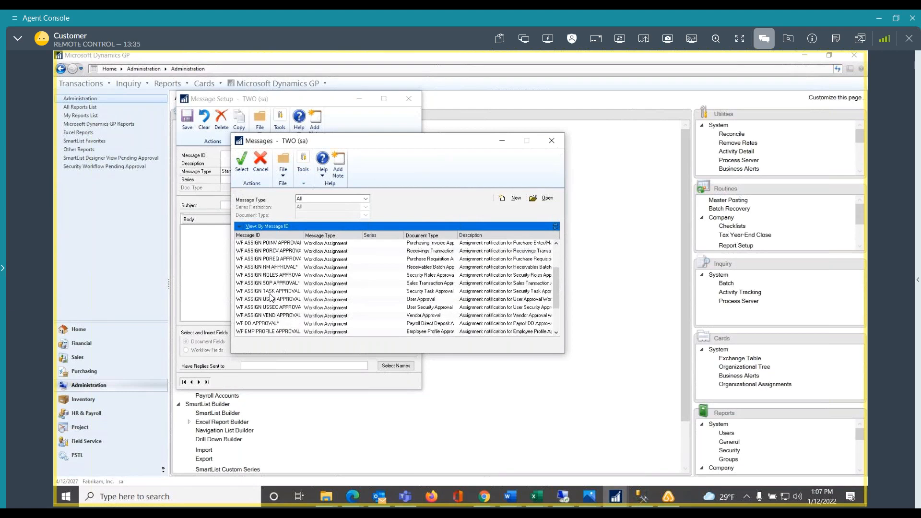
pyautogui.scroll(2, 280, 292)
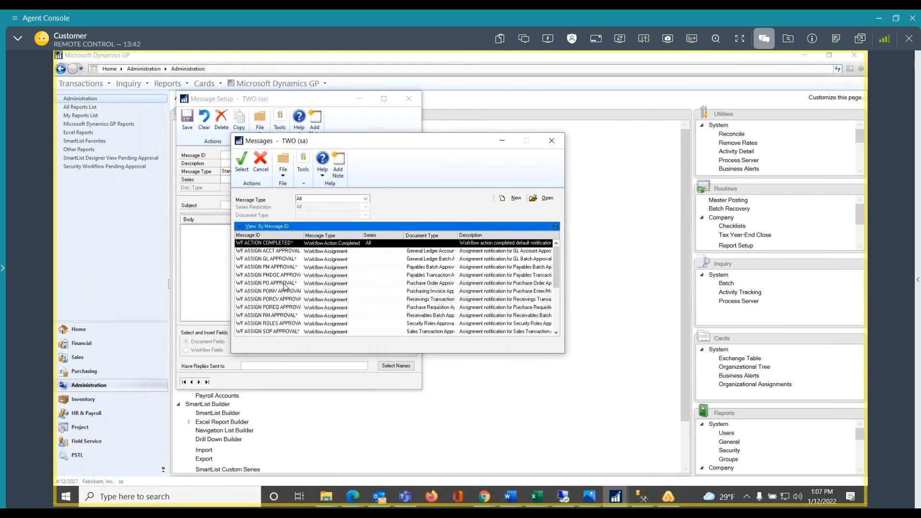
pyautogui.doubleClick(285, 284)
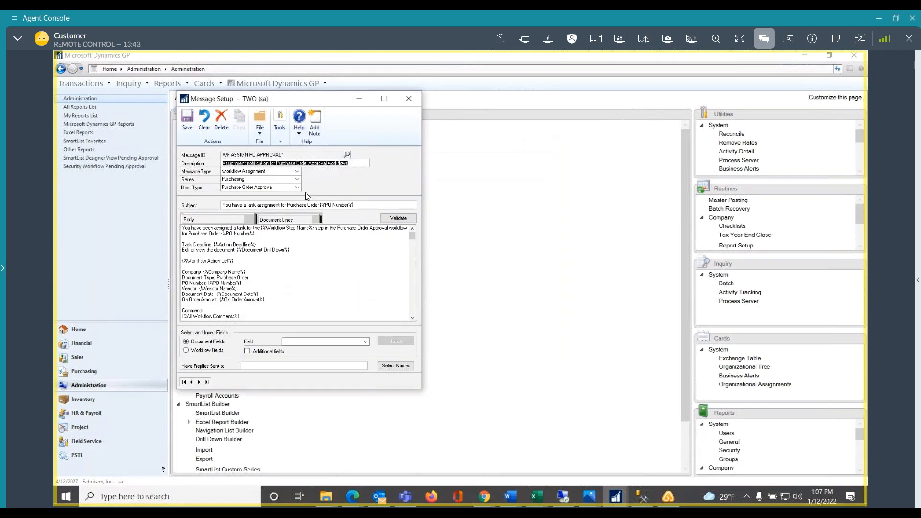
# Validate the purchase order approval message's fields in the maximized window, then save the message and close Message Setup
pyautogui.click(384, 99)
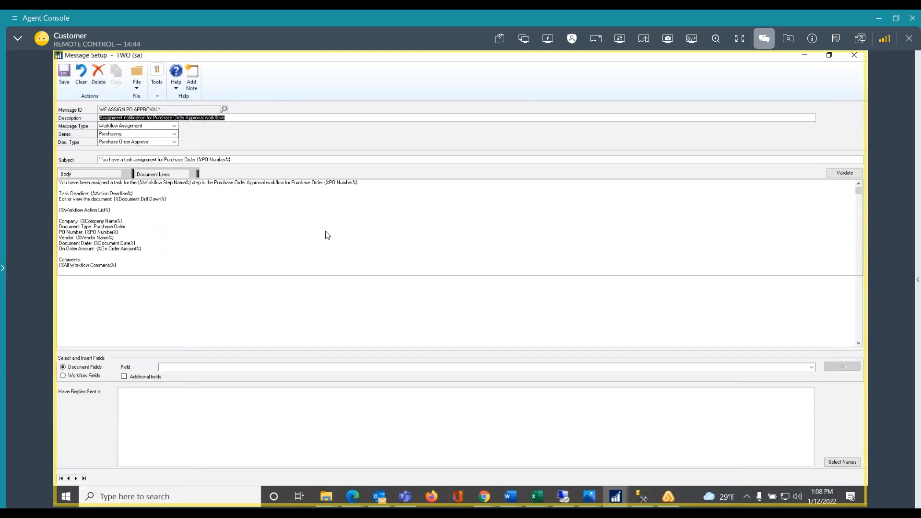
pyautogui.click(844, 173)
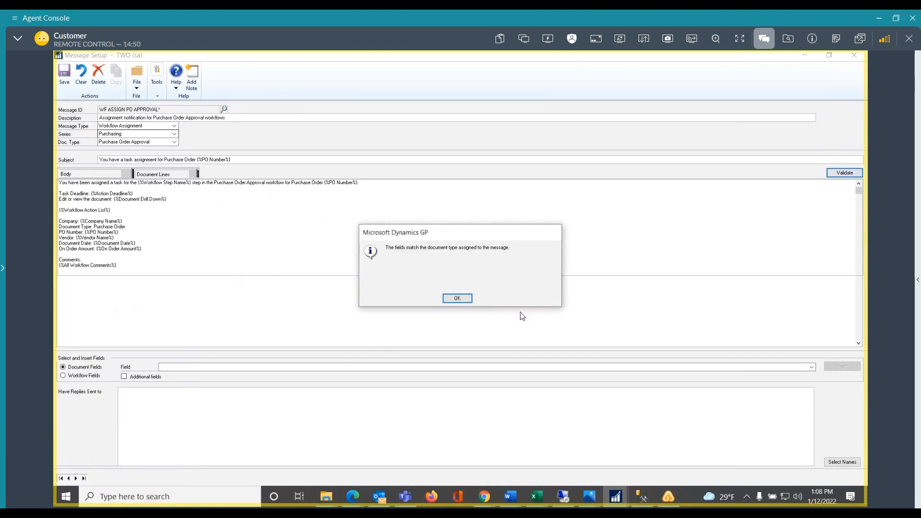
pyautogui.click(457, 299)
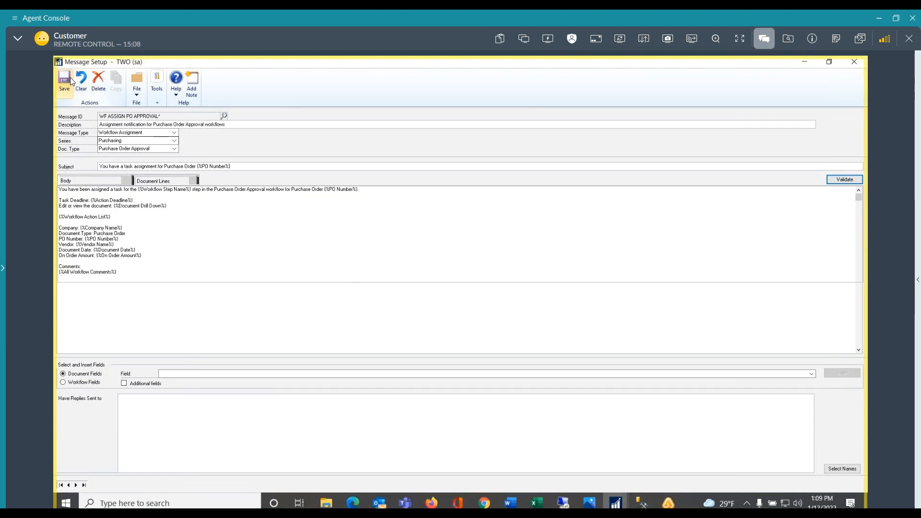
pyautogui.click(68, 77)
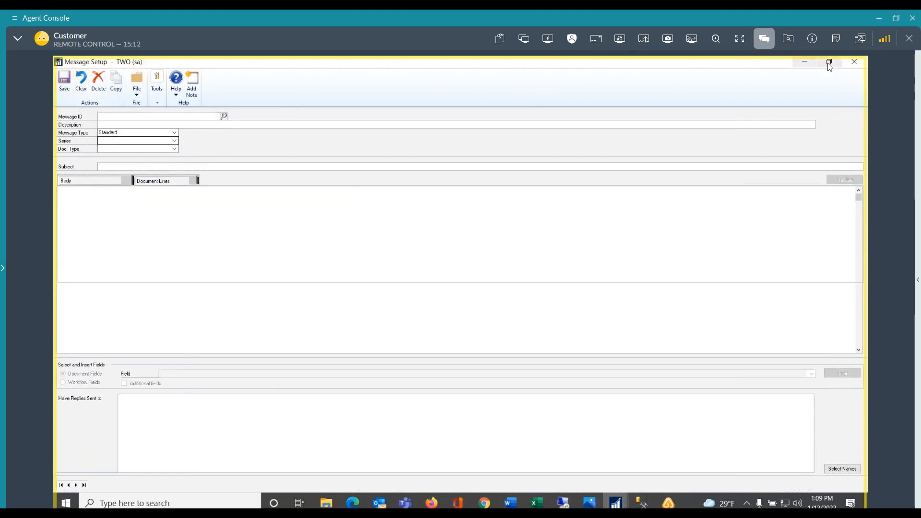
pyautogui.click(859, 63)
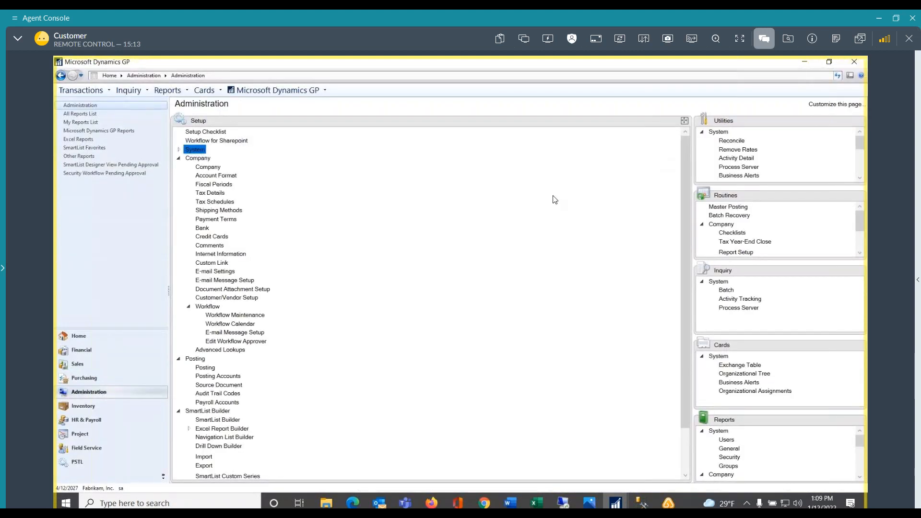
# Open Workflow Maintenance and review the workflow types of the Sales and Financial series
pyautogui.click(223, 316)
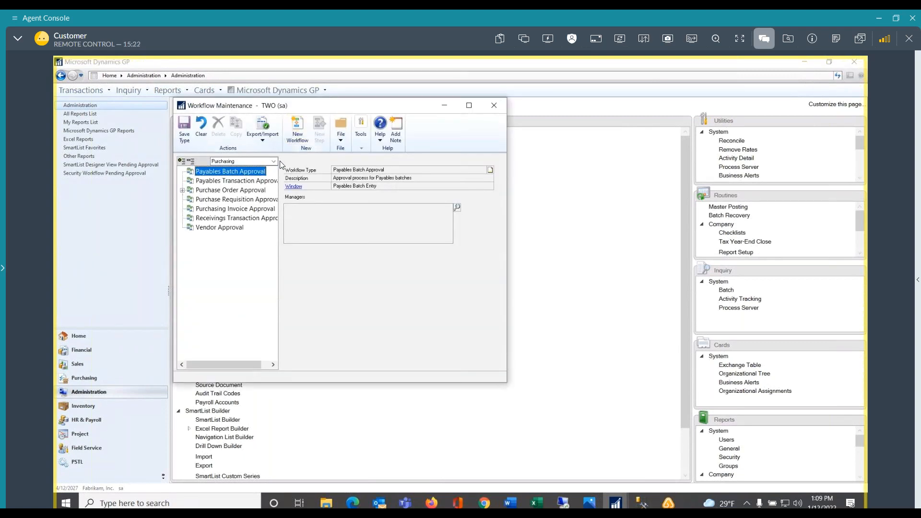
pyautogui.click(275, 162)
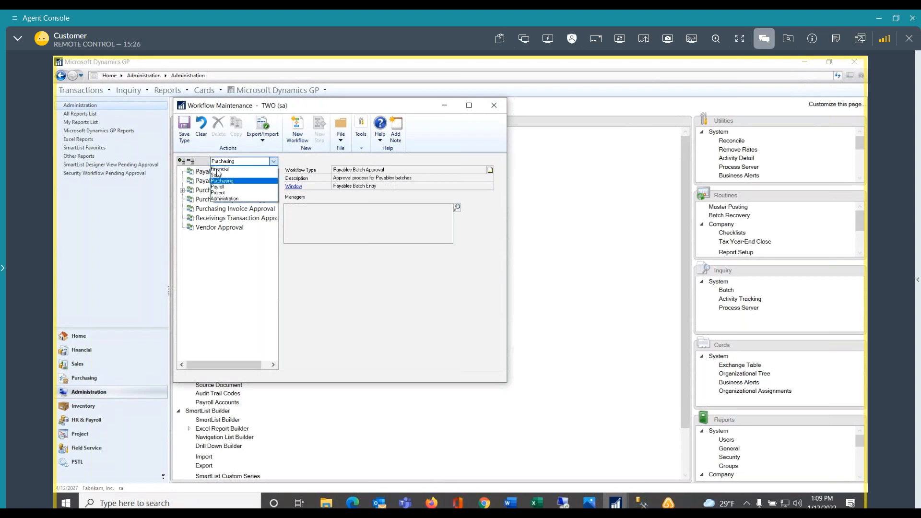
pyautogui.click(219, 175)
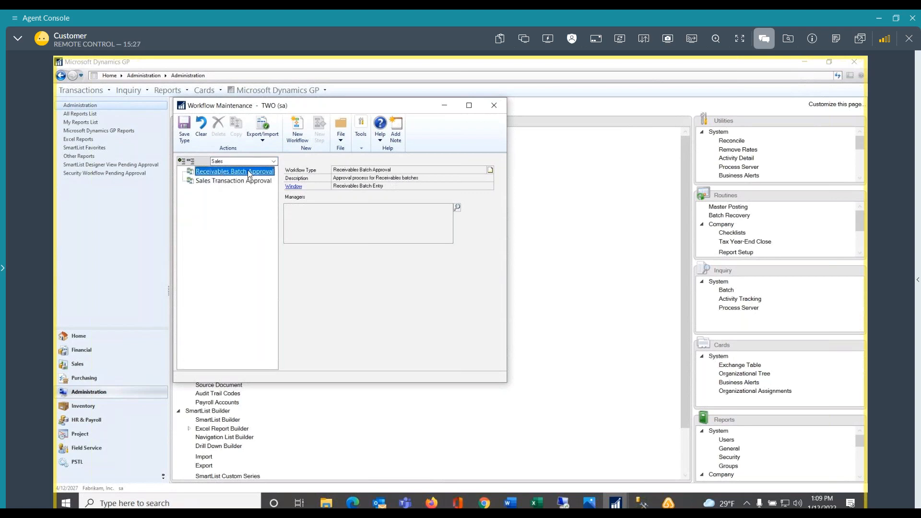
pyautogui.click(273, 164)
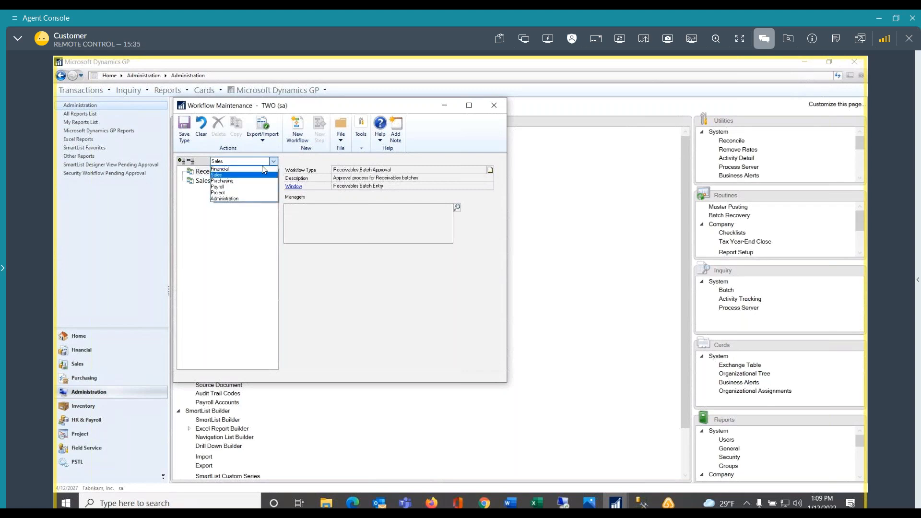
pyautogui.click(223, 169)
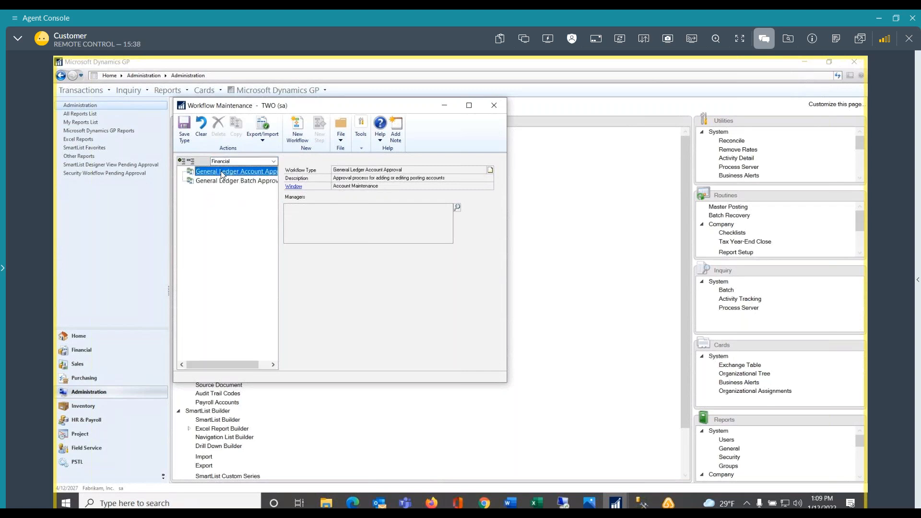
pyautogui.moveTo(219, 364)
pyautogui.mouseDown()
pyautogui.moveTo(266, 370)
pyautogui.moveTo(215, 373)
pyautogui.mouseUp()
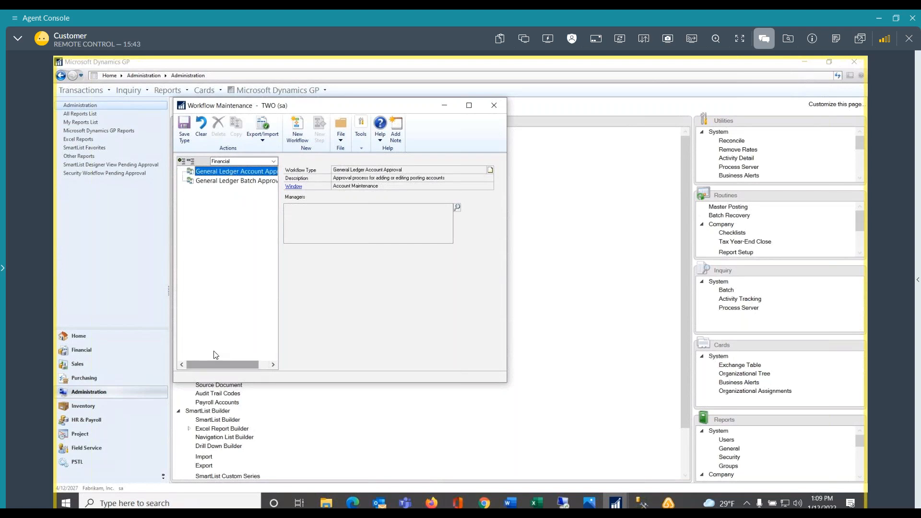
pyautogui.click(223, 172)
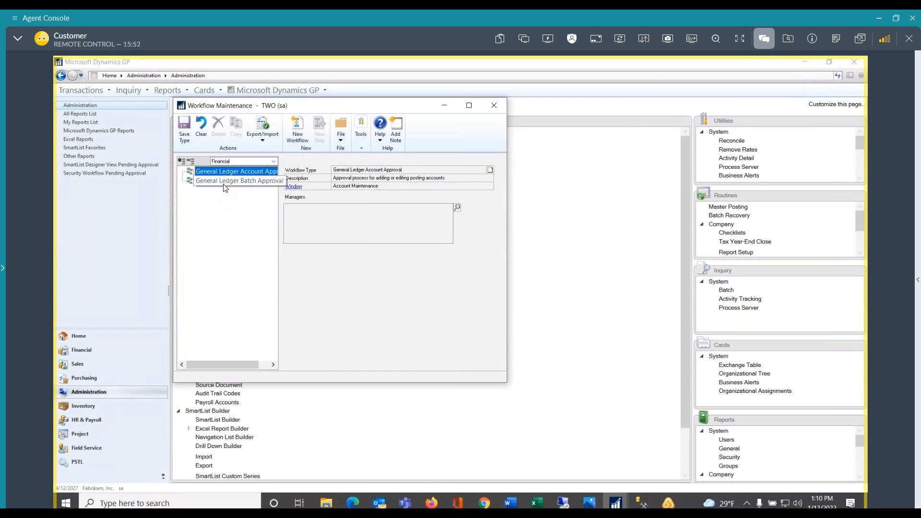
# Review the workflow types of the Purchasing, Payroll and Administration series
pyautogui.click(272, 162)
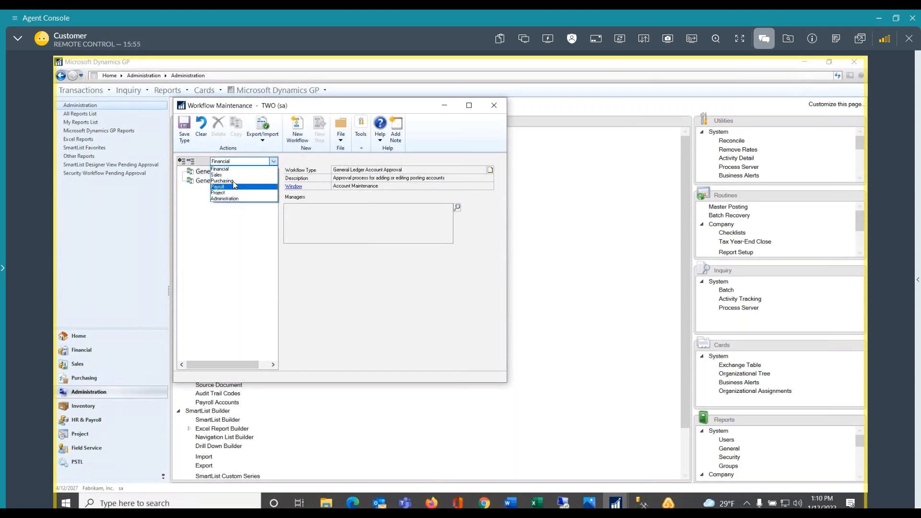
pyautogui.click(230, 182)
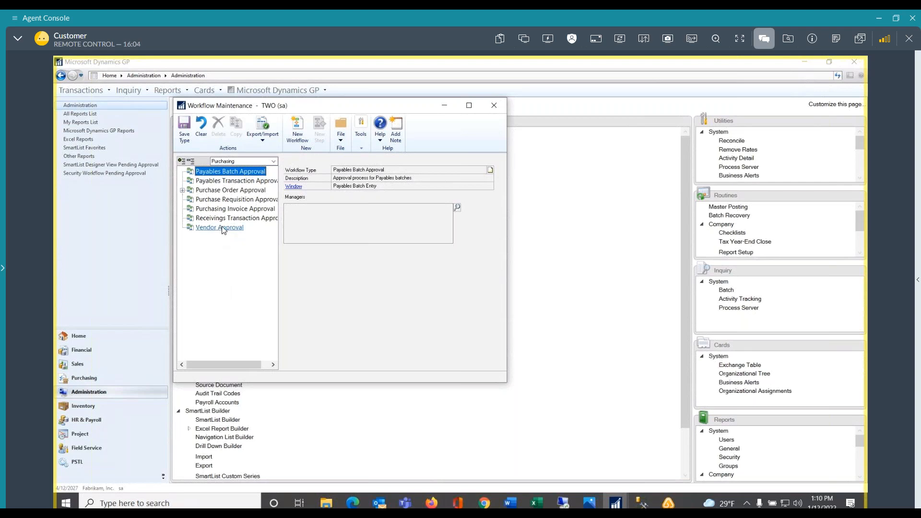
pyautogui.click(274, 162)
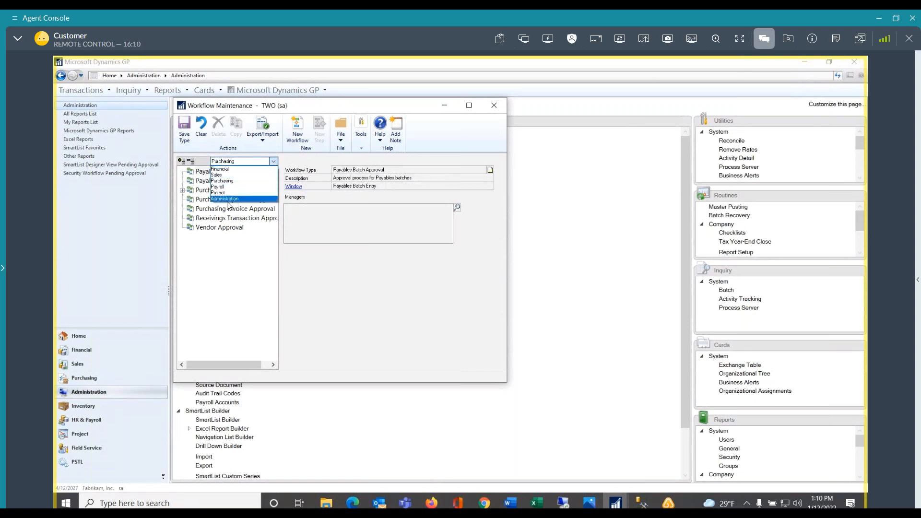
pyautogui.click(222, 186)
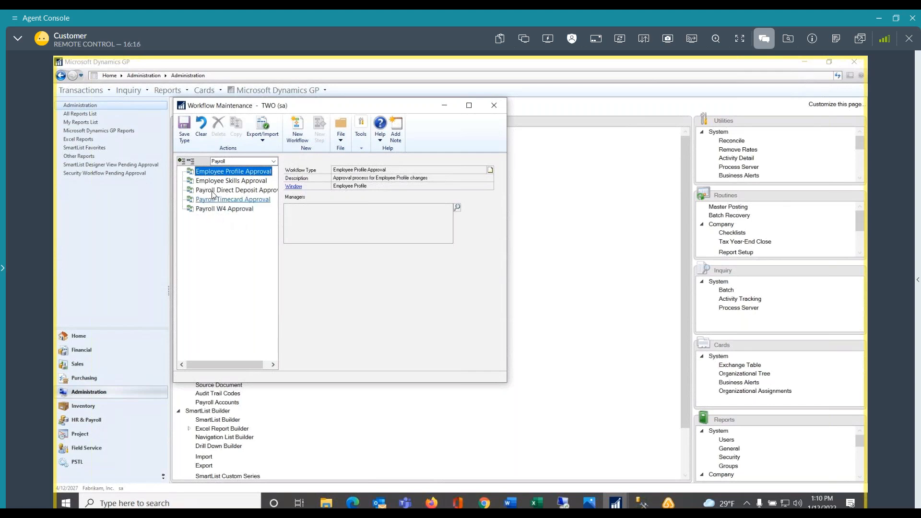
pyautogui.click(274, 161)
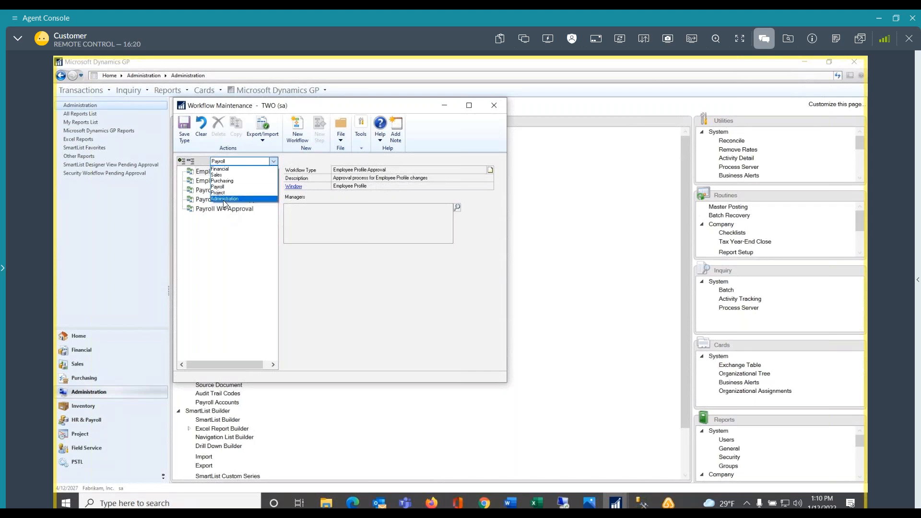
pyautogui.click(225, 199)
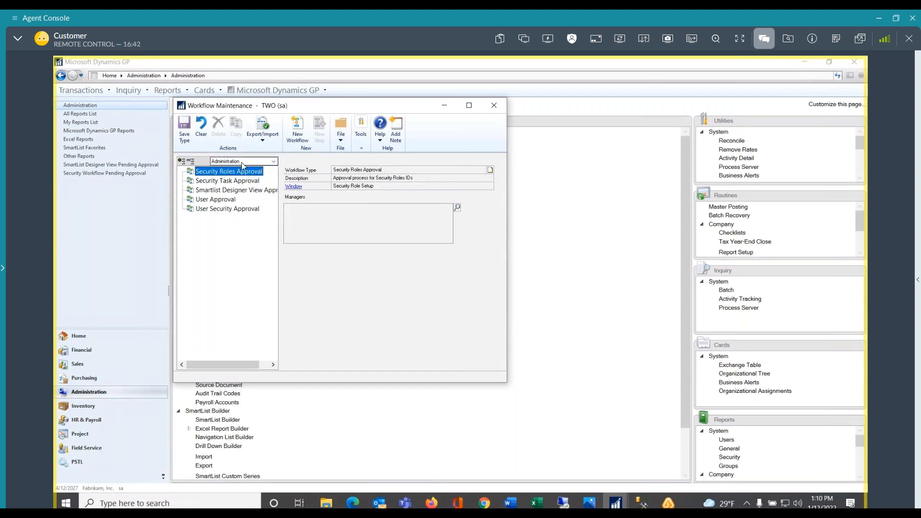
# Return to the Purchasing series, review the Purchase Order Approval managers, and load the New Workflow beneath that type
pyautogui.click(274, 162)
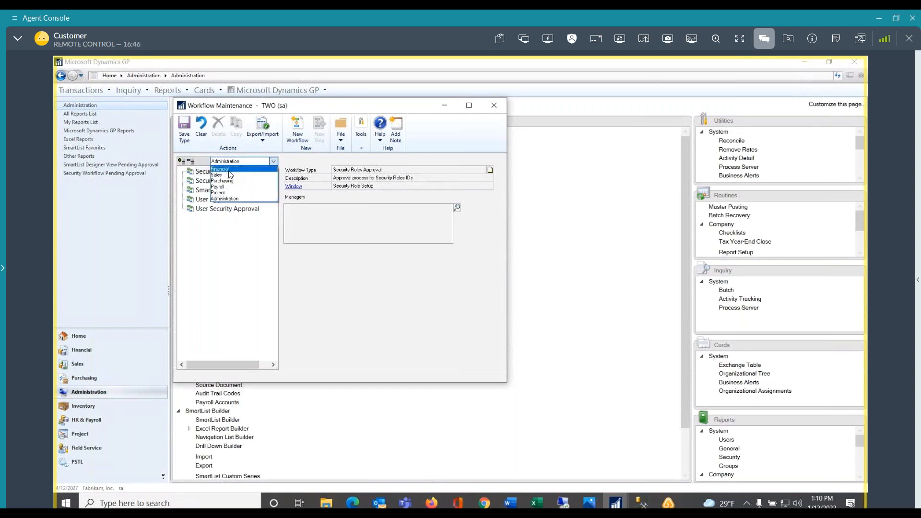
pyautogui.click(220, 182)
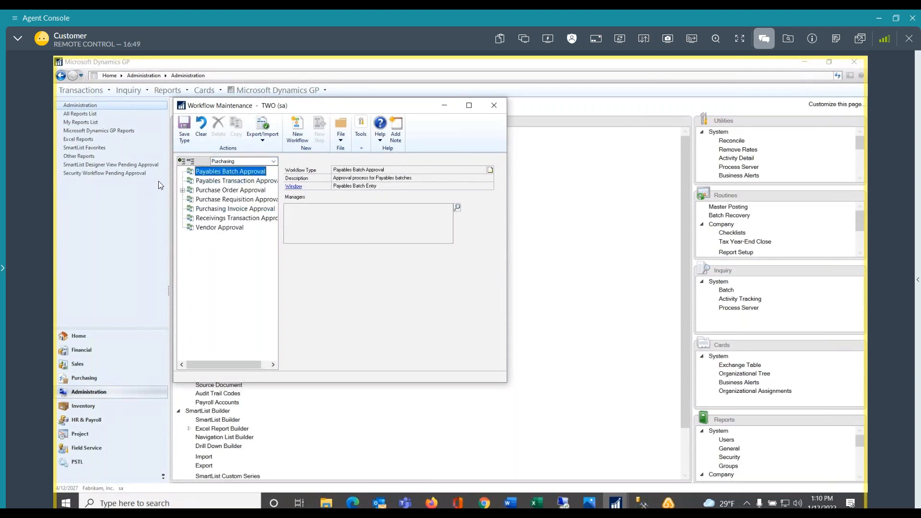
pyautogui.click(182, 190)
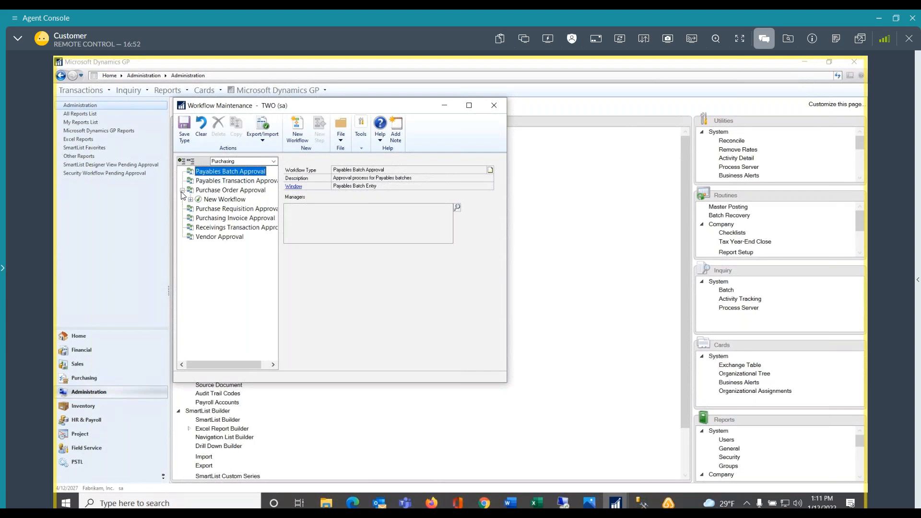
pyautogui.click(201, 191)
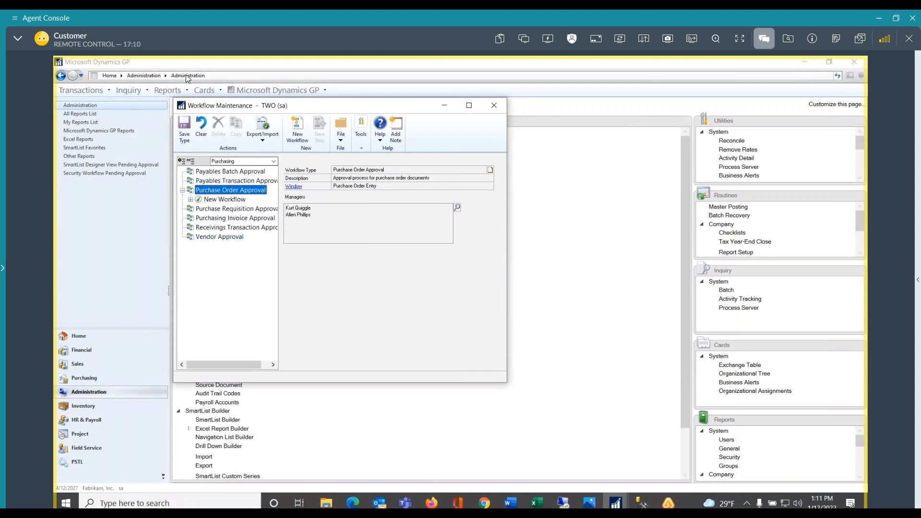
pyautogui.click(202, 139)
pyautogui.click(209, 201)
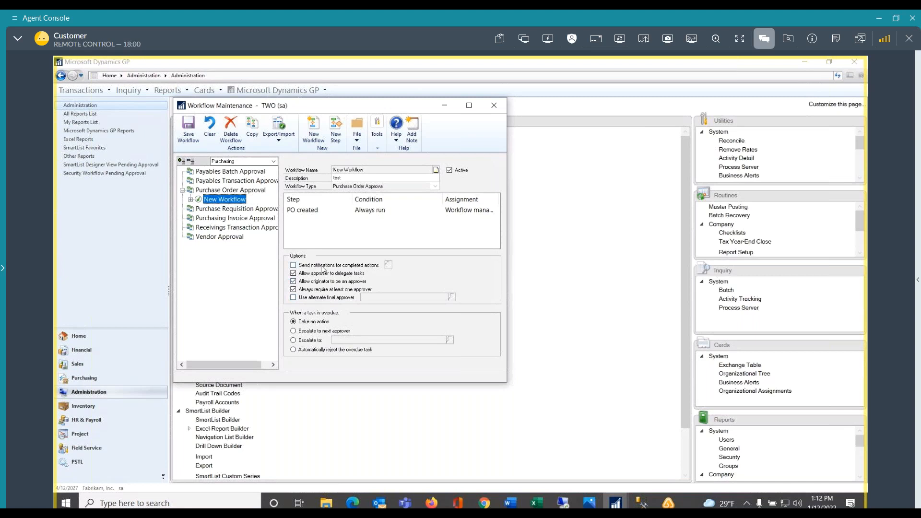
# Enable notifications for completed actions in the workflow, open their e-mail settings, and look up the messages available for Submit
pyautogui.click(294, 266)
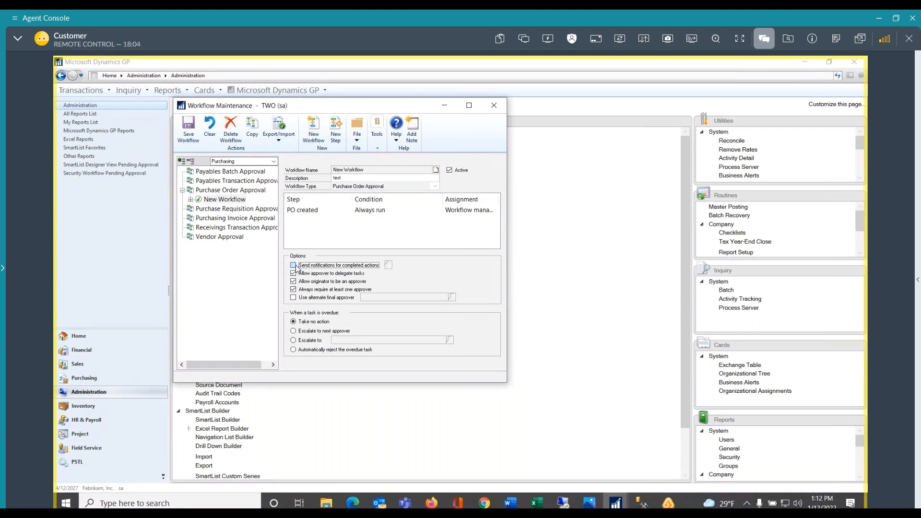
pyautogui.click(388, 266)
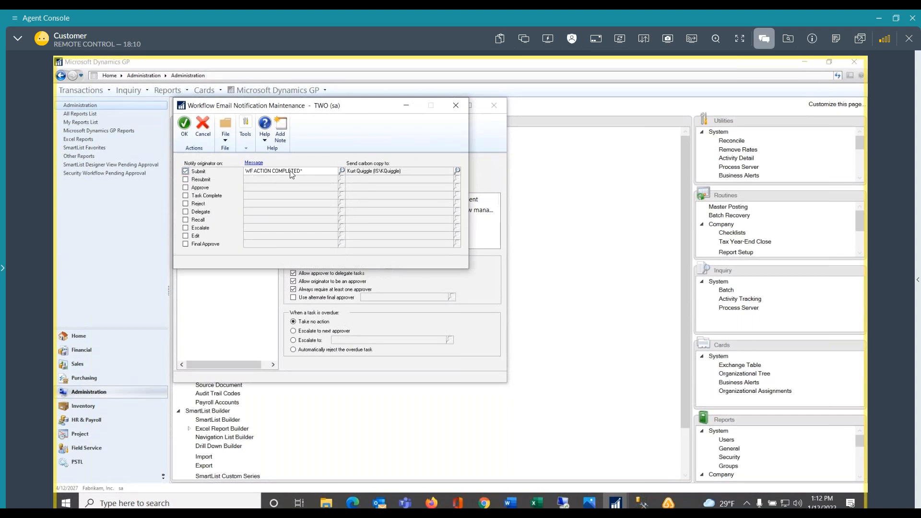
pyautogui.click(341, 171)
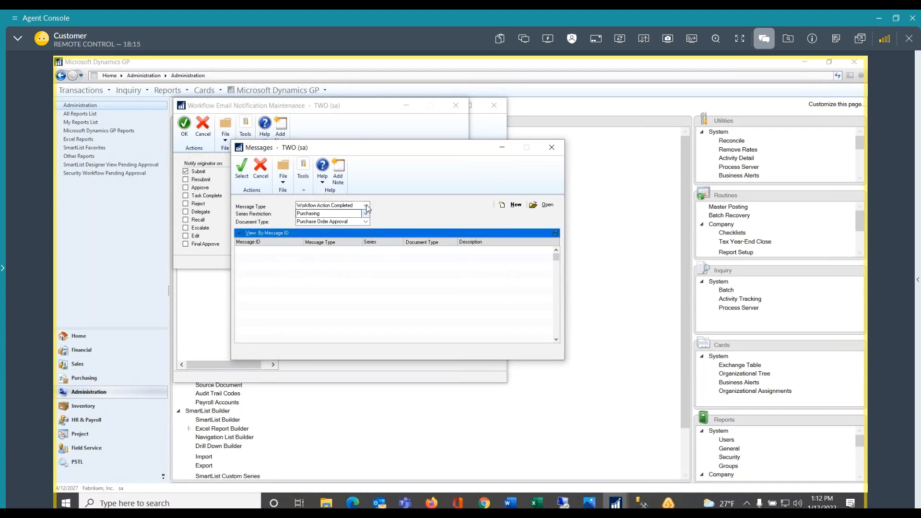
pyautogui.click(551, 148)
# Enable originator notification on Approve and check the message types in its message lookup without selecting another message
pyautogui.click(185, 188)
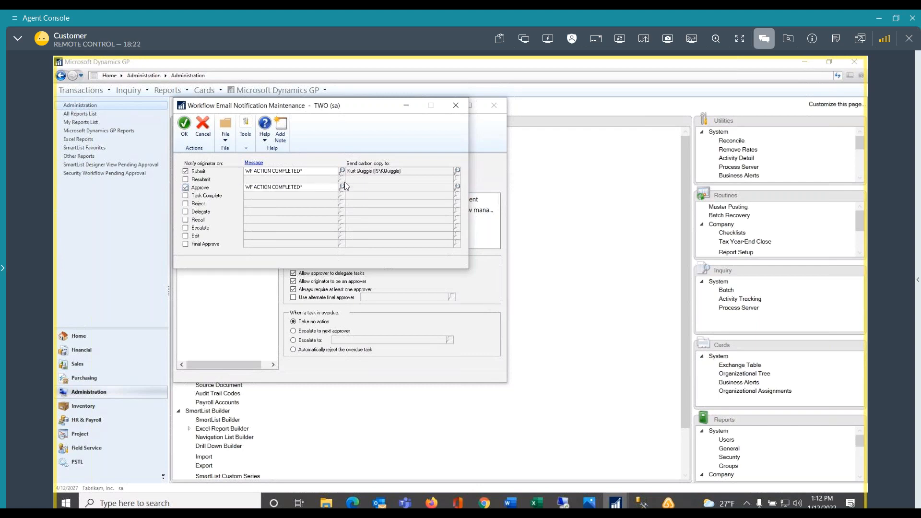
pyautogui.click(341, 186)
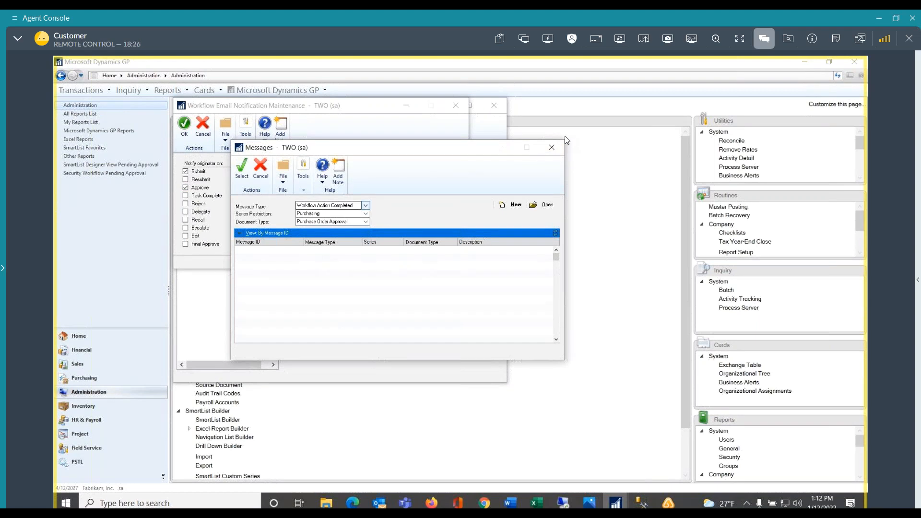
pyautogui.click(365, 207)
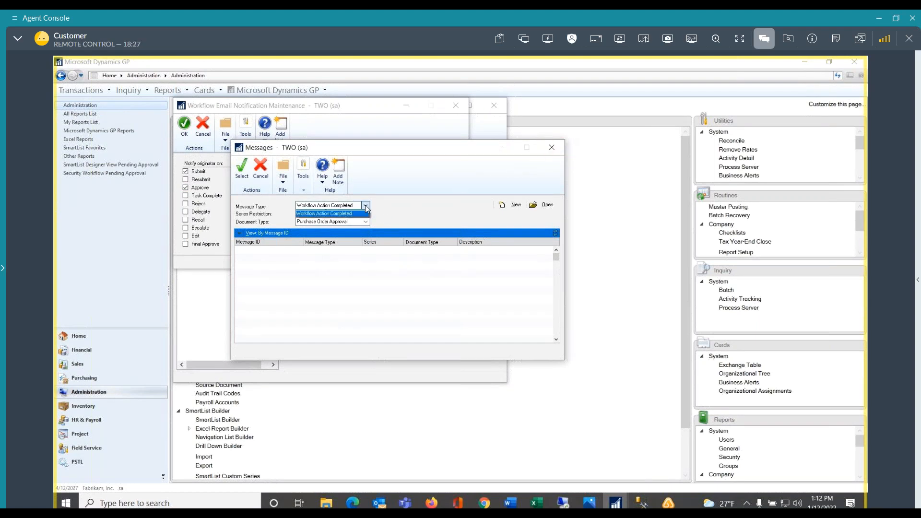
pyautogui.click(326, 230)
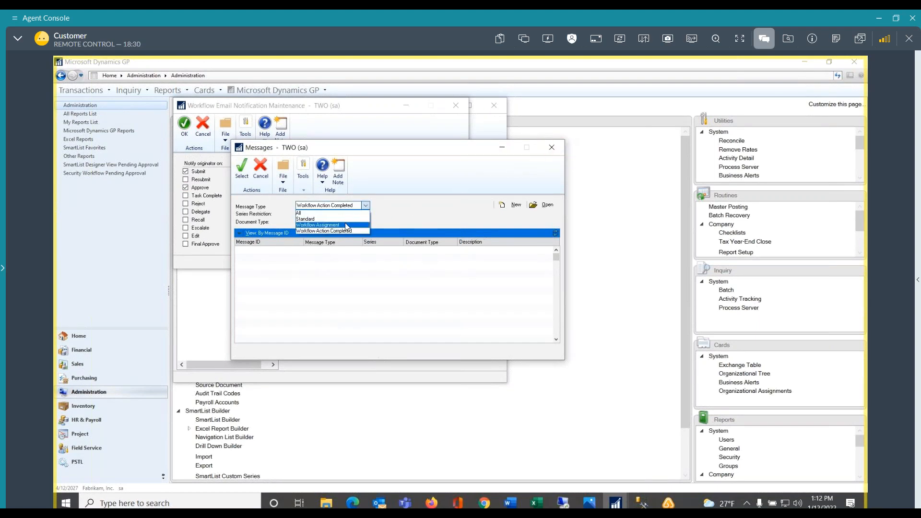
pyautogui.click(552, 147)
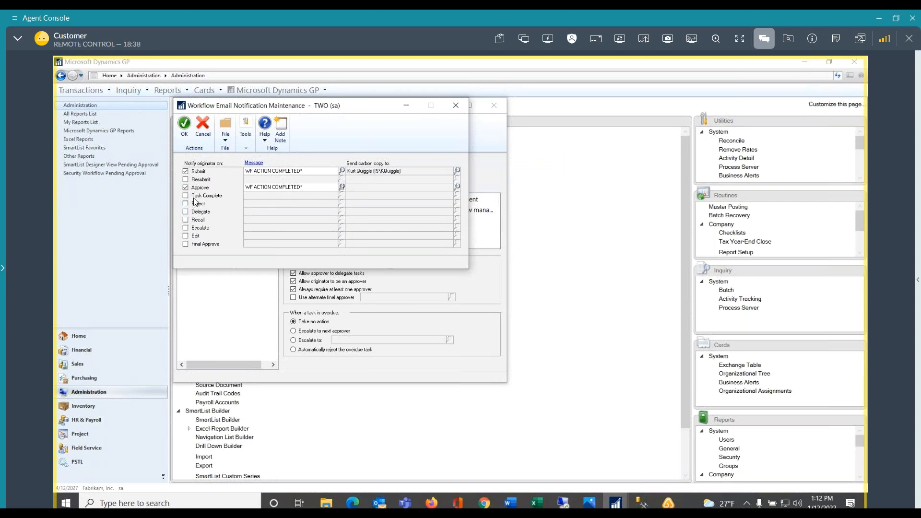
# Enable originator notifications on Delegate and Reject and accept the e-mail notification settings
pyautogui.click(185, 212)
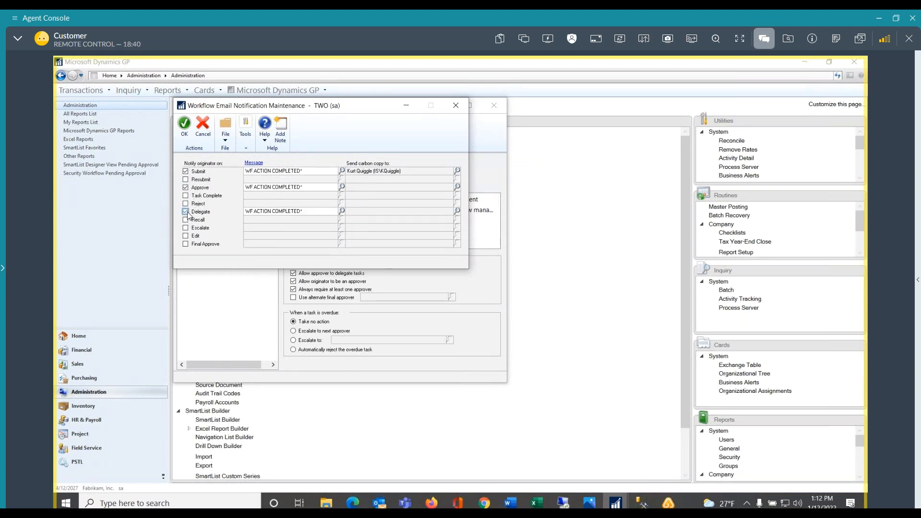
pyautogui.click(186, 203)
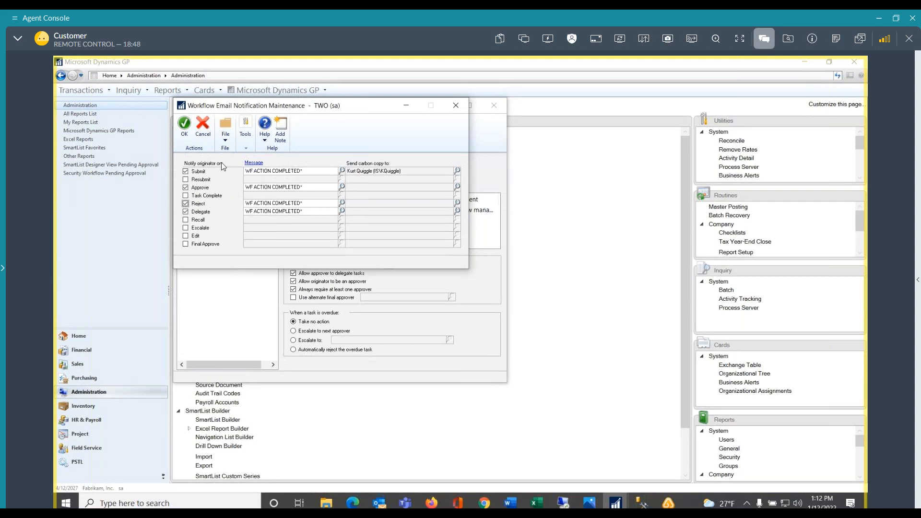
pyautogui.click(184, 124)
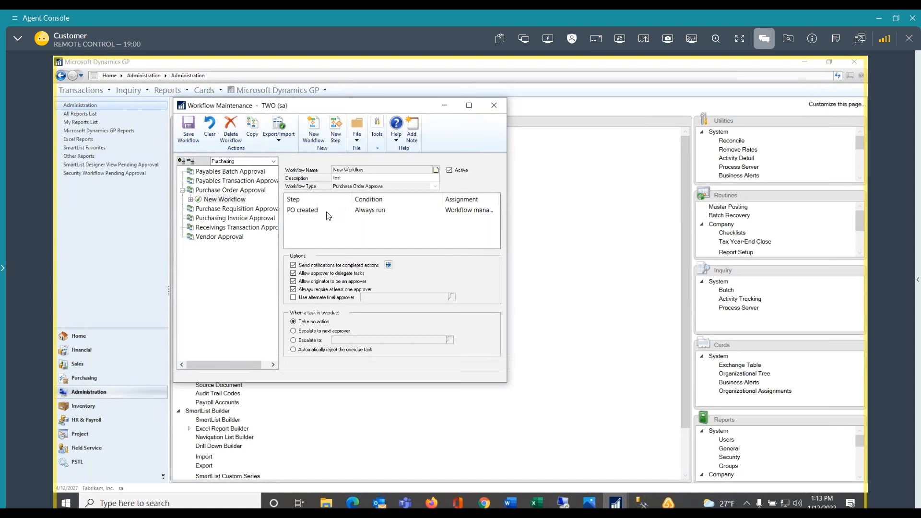
# Try to add a new step to the purchase order workflow and to make the workflow inactive
pyautogui.click(337, 127)
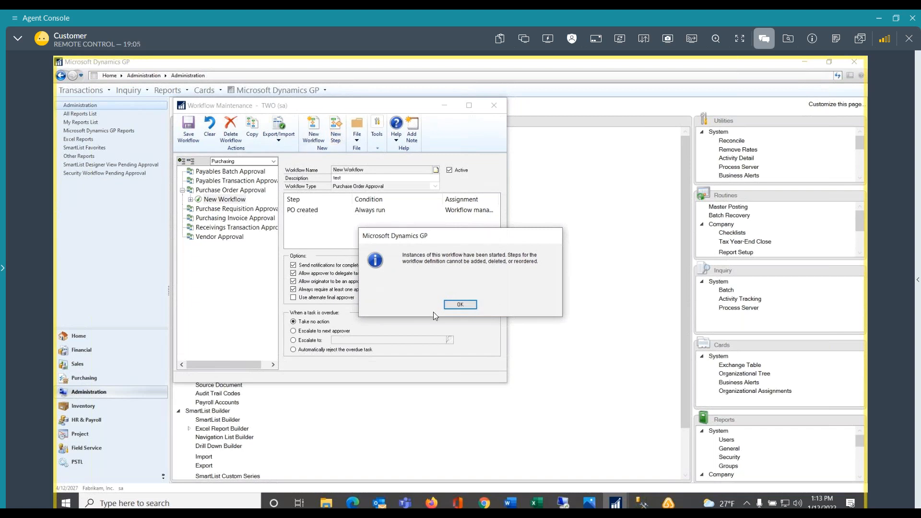
pyautogui.click(459, 305)
pyautogui.click(449, 170)
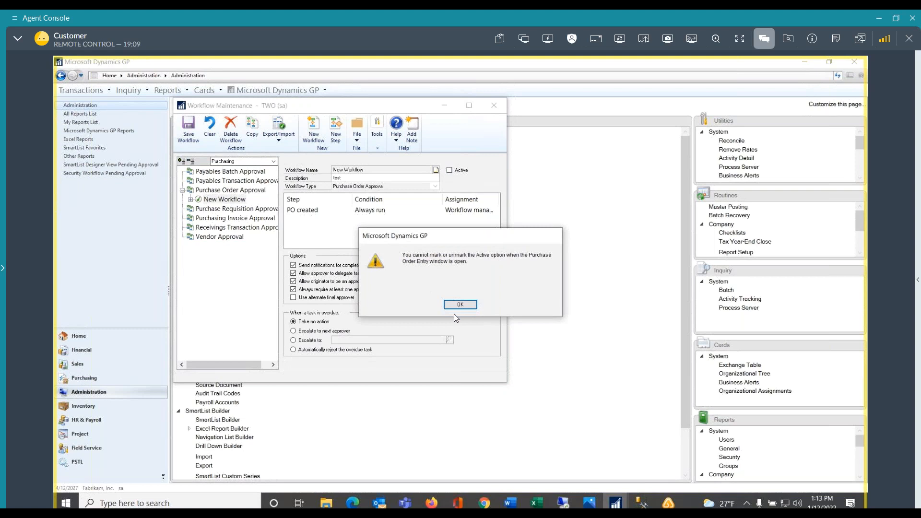
pyautogui.click(460, 305)
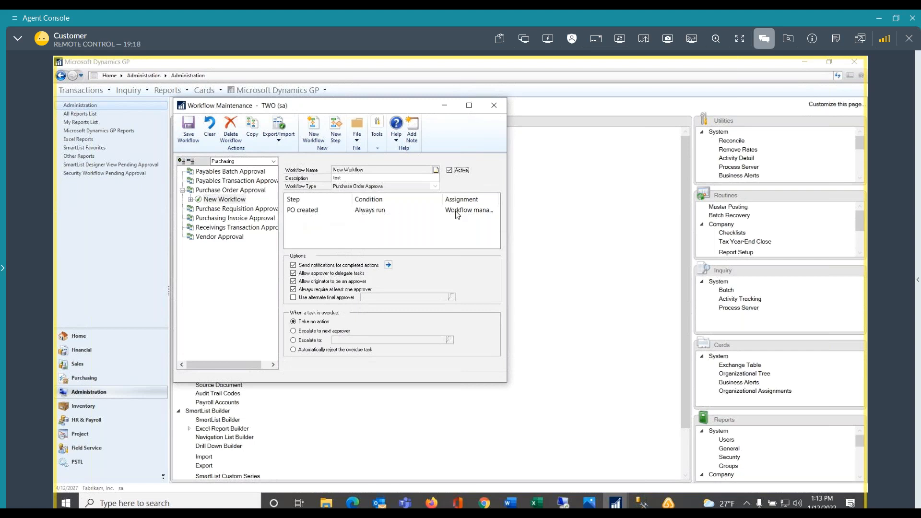
# Minimize Workflow Maintenance and open Purchase Order Entry from the Purchasing area
pyautogui.click(448, 104)
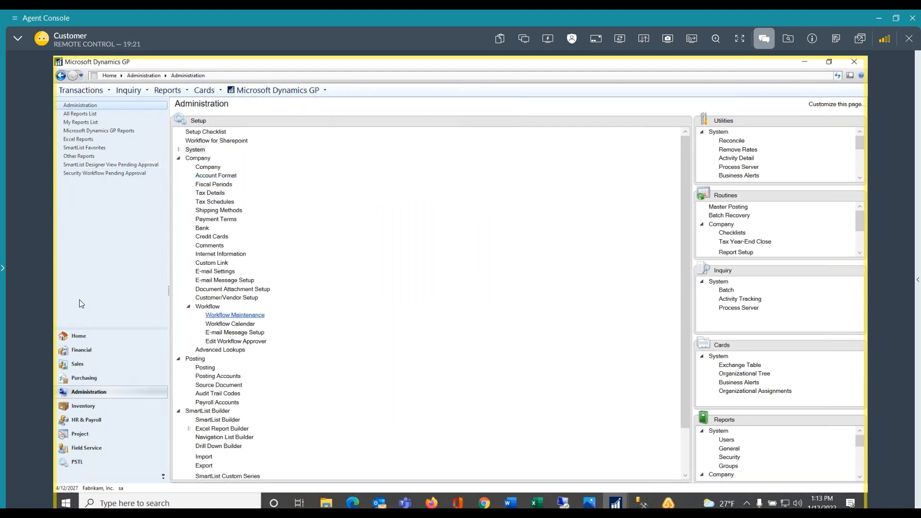
pyautogui.click(77, 379)
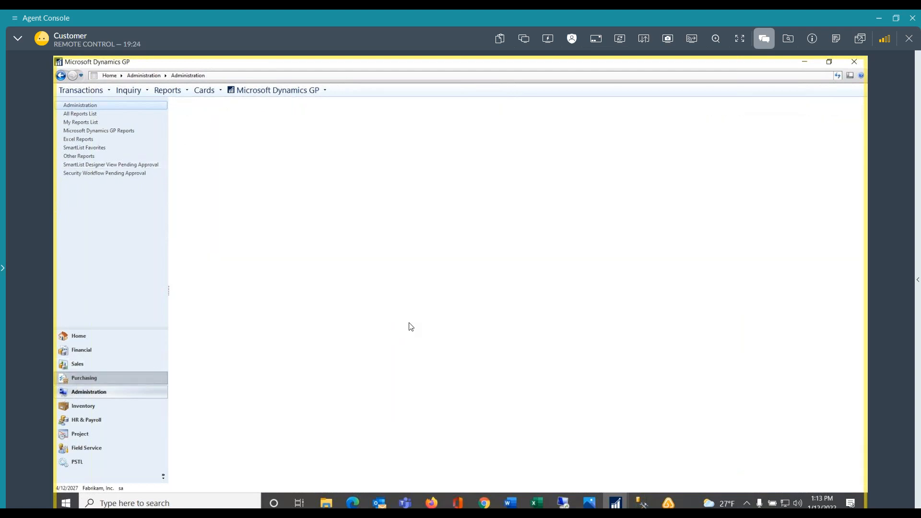
pyautogui.click(202, 142)
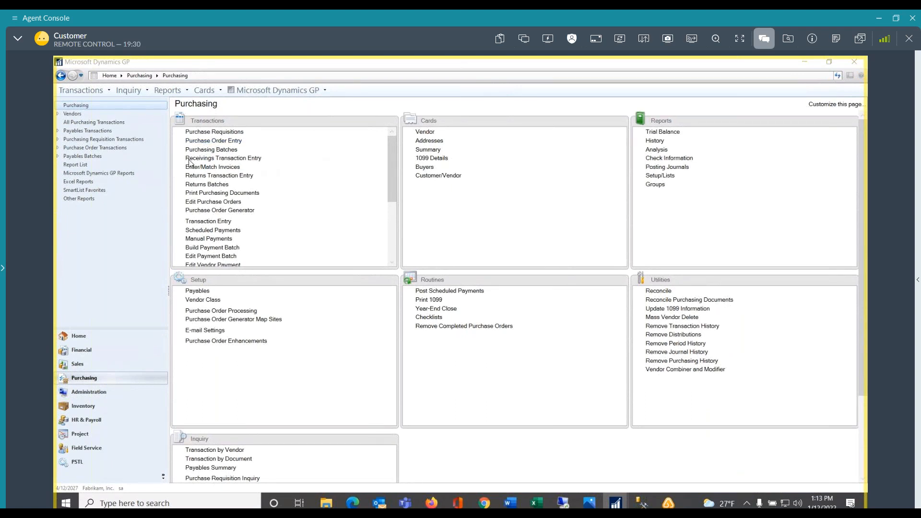
# Bring the Purchase Order Entry window into full view in the middle of the Purchasing page
pyautogui.click(206, 142)
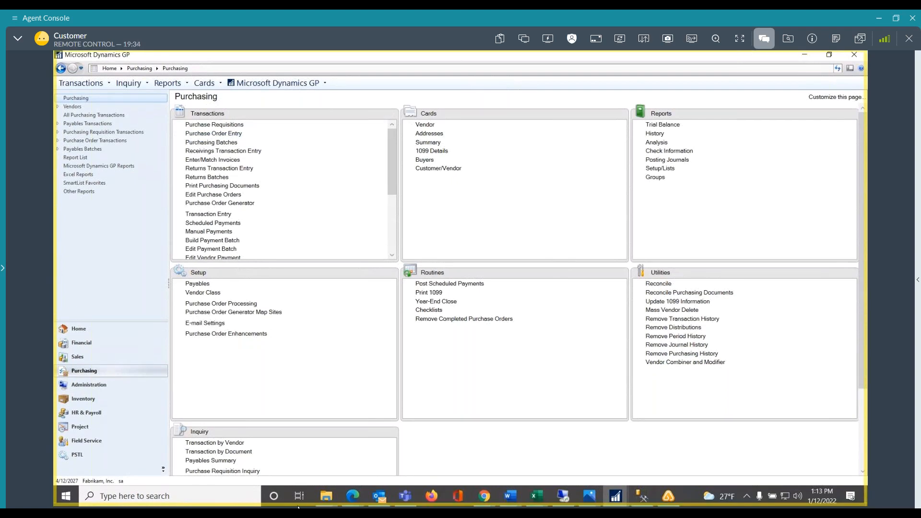
pyautogui.moveTo(616, 497)
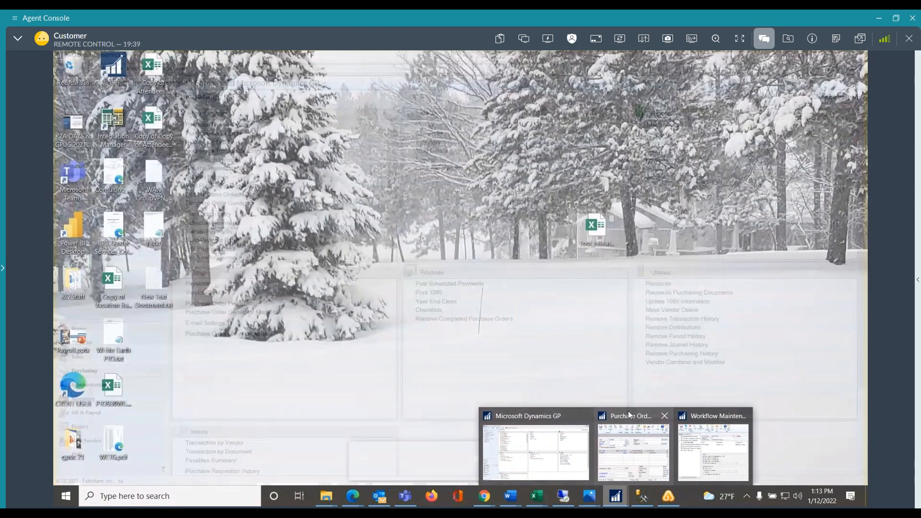
pyautogui.click(628, 411)
pyautogui.click(539, 447)
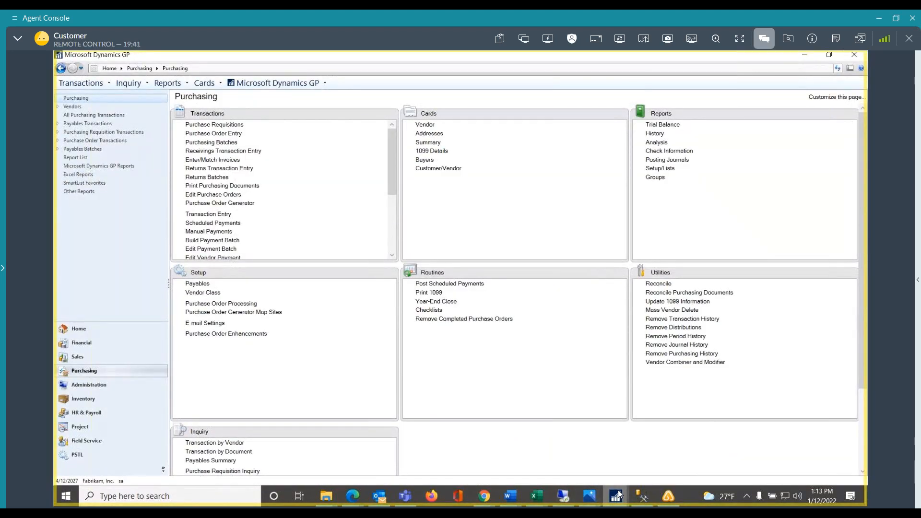
pyautogui.moveTo(617, 491)
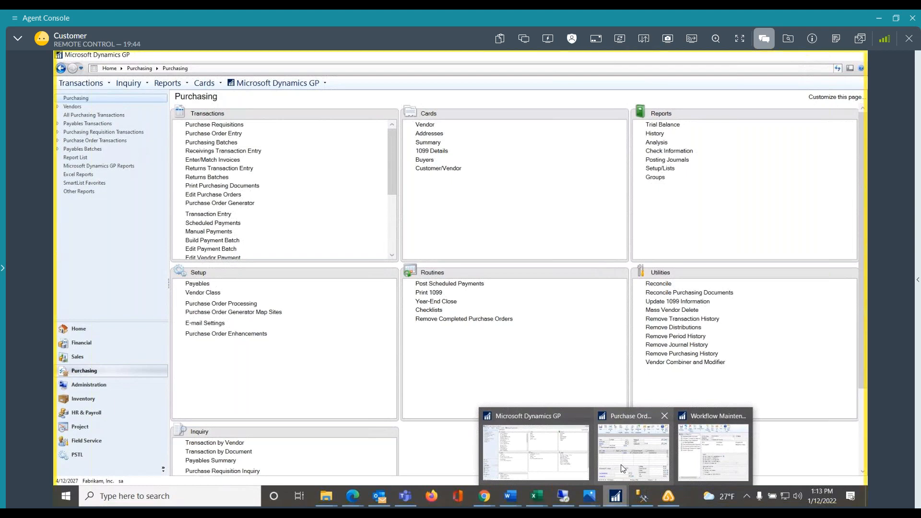
pyautogui.moveTo(623, 468)
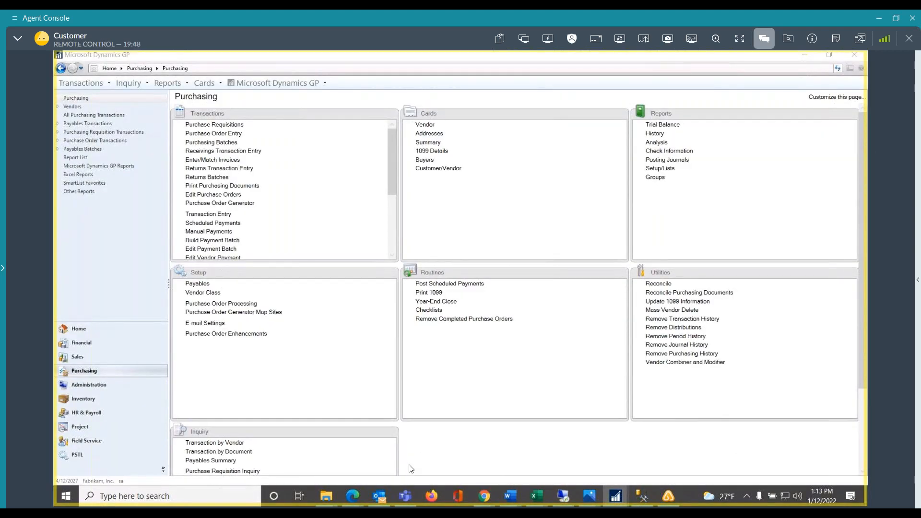
pyautogui.moveTo(666, 52); pyautogui.dragTo(478, 114)
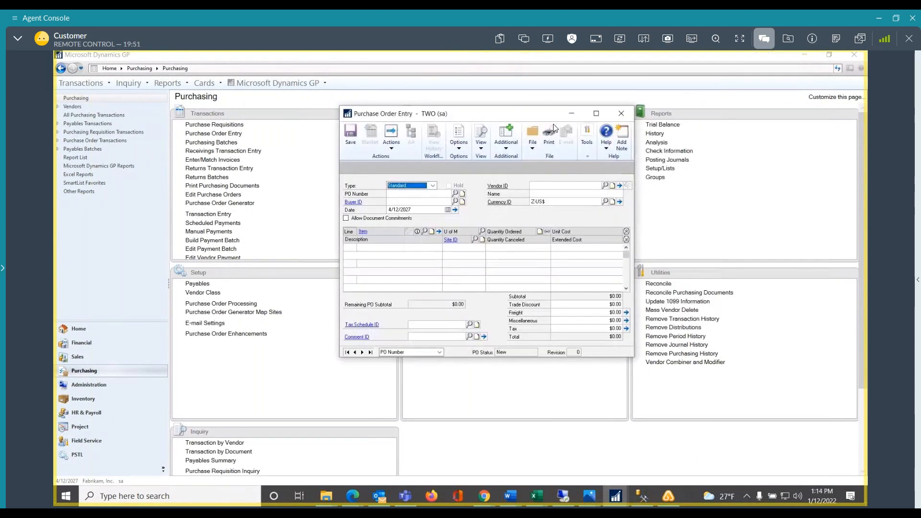
# Start a new standard purchase order and select Advanced Office Systems as its vendor
pyautogui.click(416, 198)
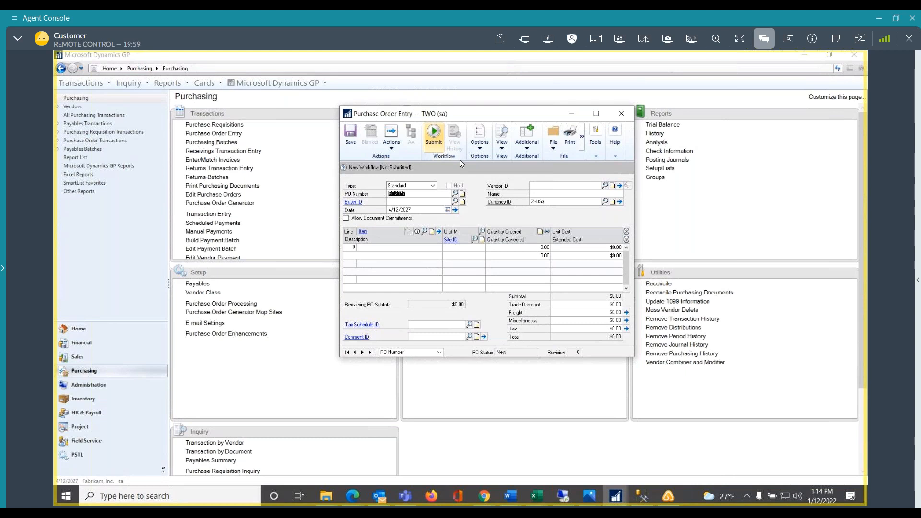
pyautogui.click(605, 186)
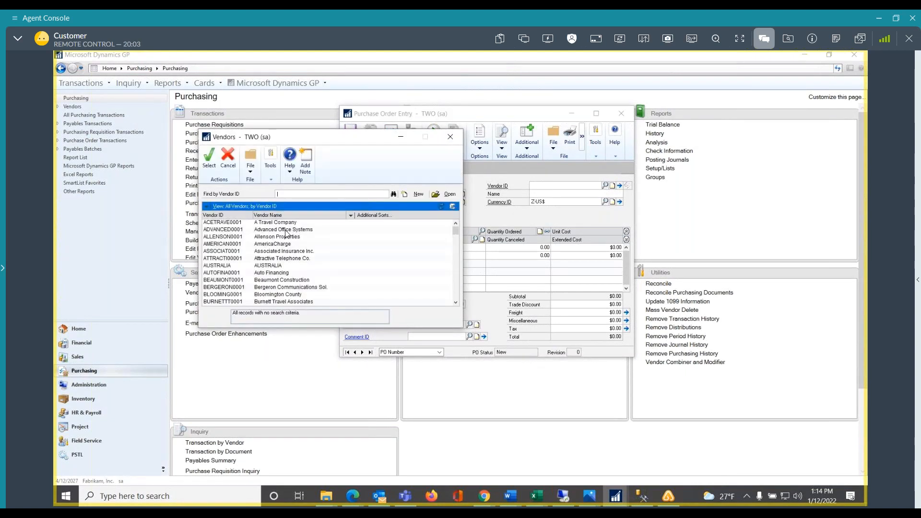
pyautogui.doubleClick(285, 231)
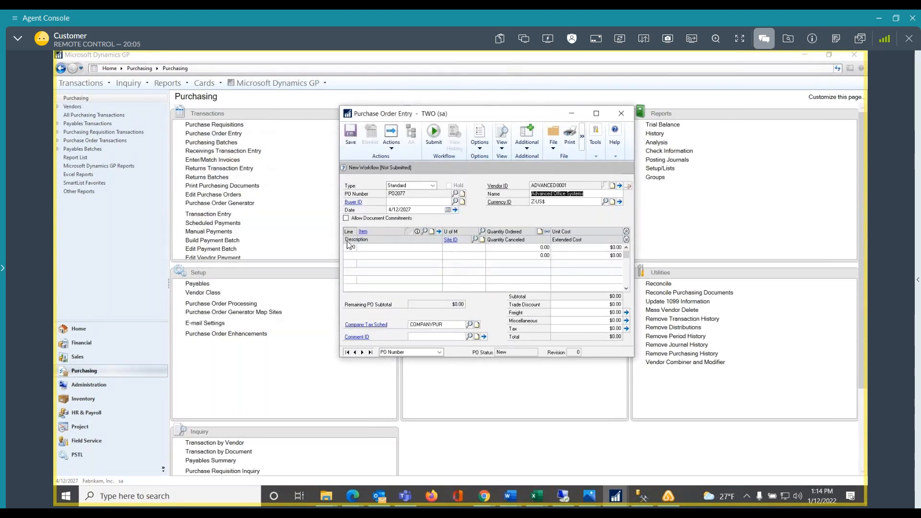
# Add item 1-A3261A to the first line and save its vendor item assignment for Advanced Office Systems
pyautogui.click(370, 249)
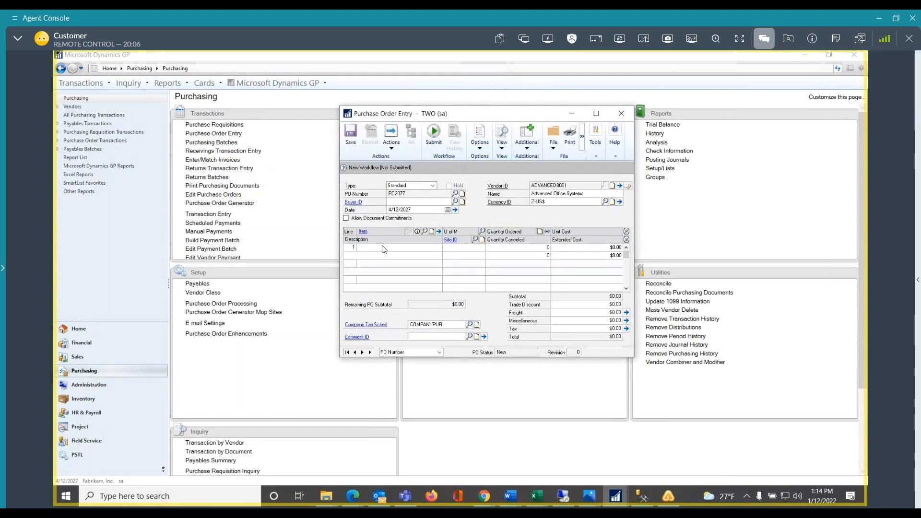
pyautogui.click(424, 232)
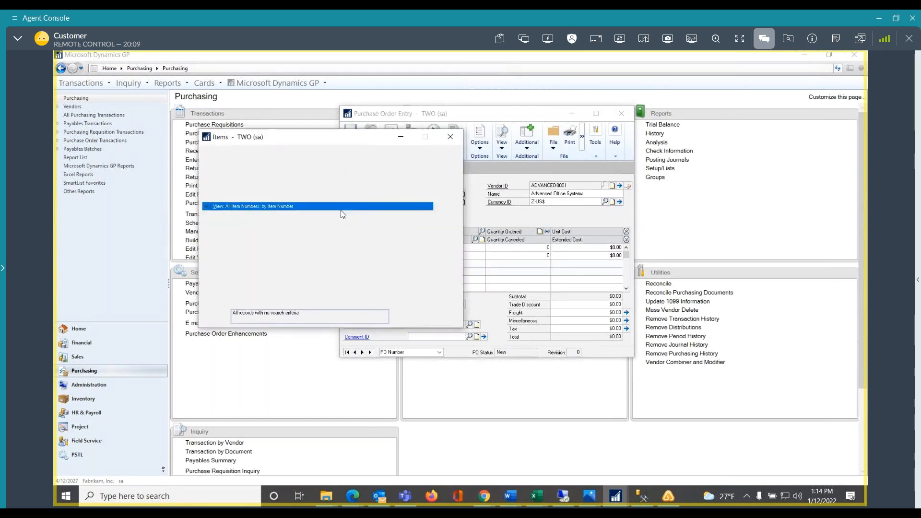
pyautogui.doubleClick(337, 223)
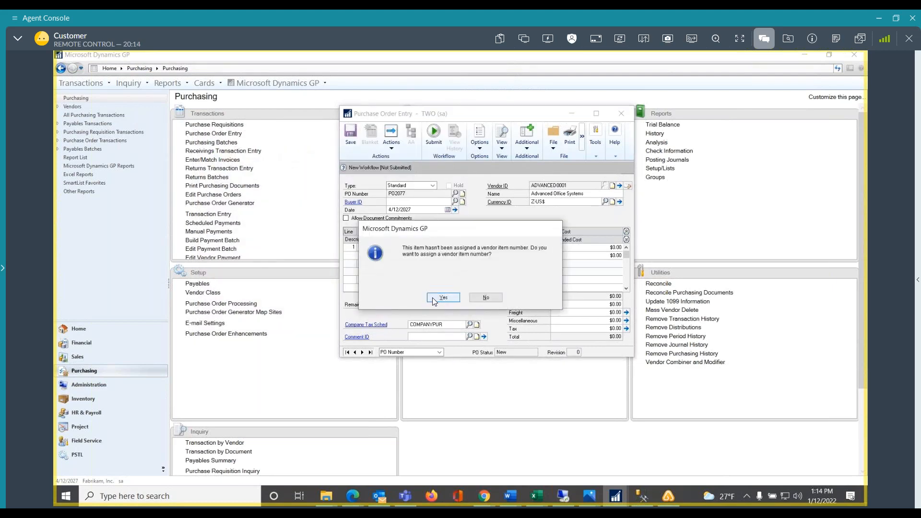
pyautogui.click(434, 300)
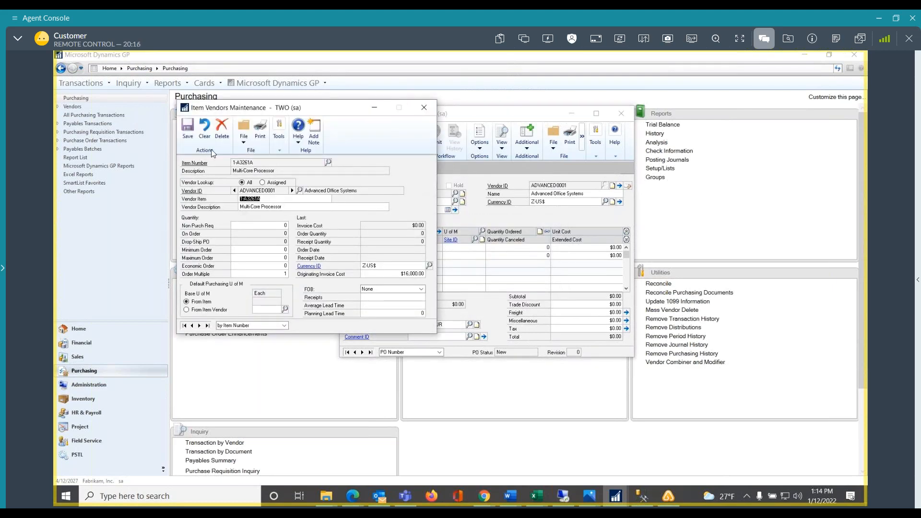
pyautogui.click(188, 138)
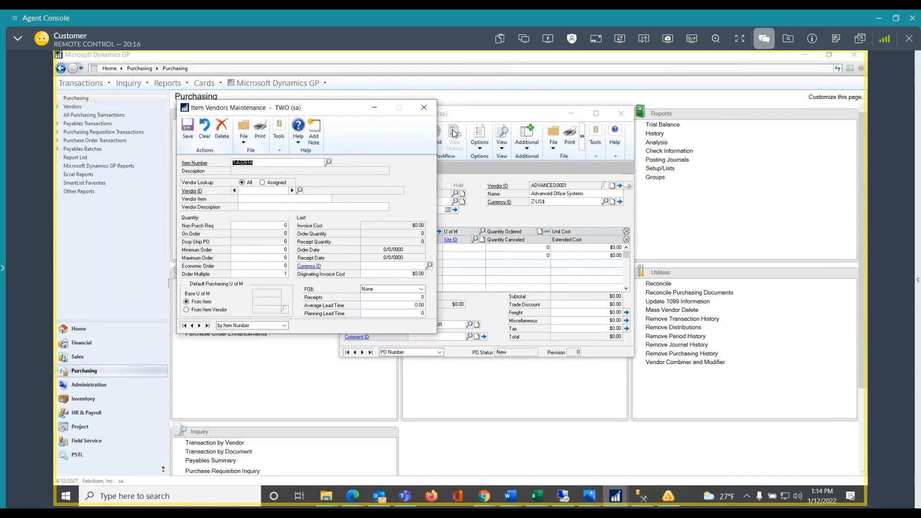
pyautogui.click(423, 107)
# Set the line's unit of measure to Each, the quantity ordered to 1 and the site to WAREHOUSE
pyautogui.click(470, 247)
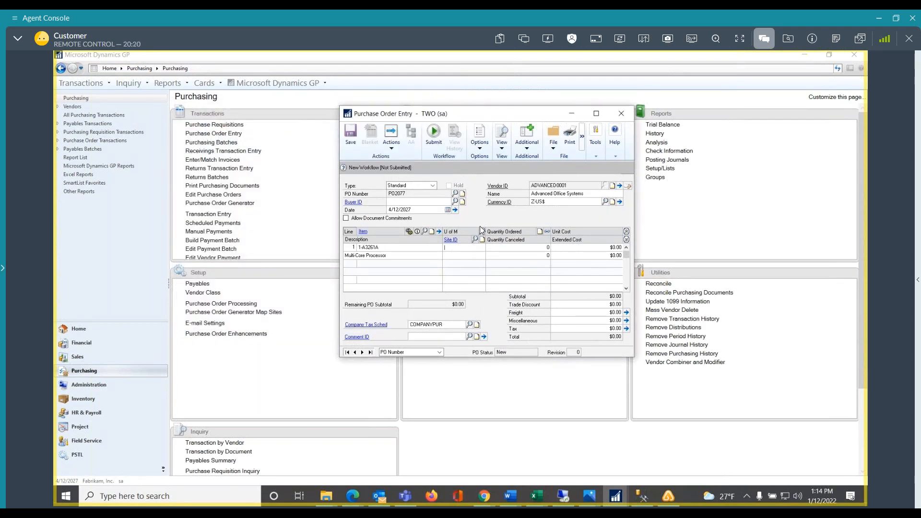
pyautogui.click(482, 233)
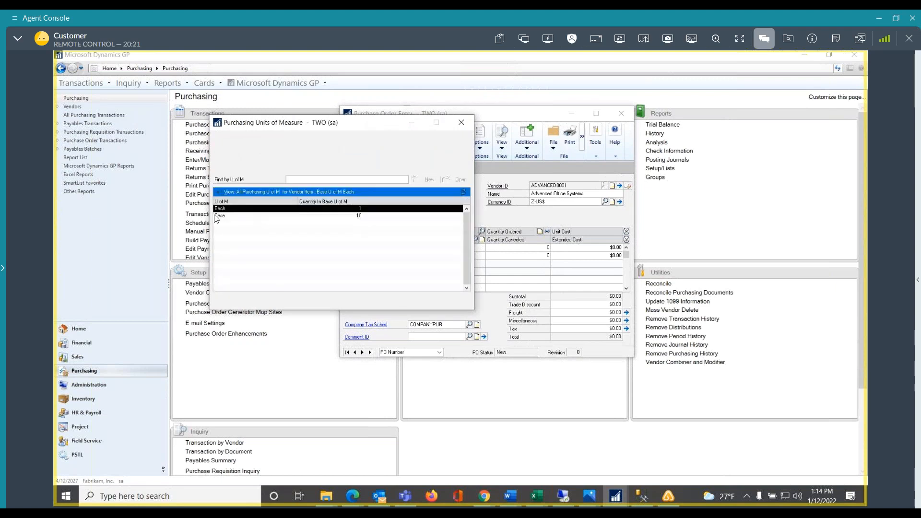
pyautogui.doubleClick(231, 210)
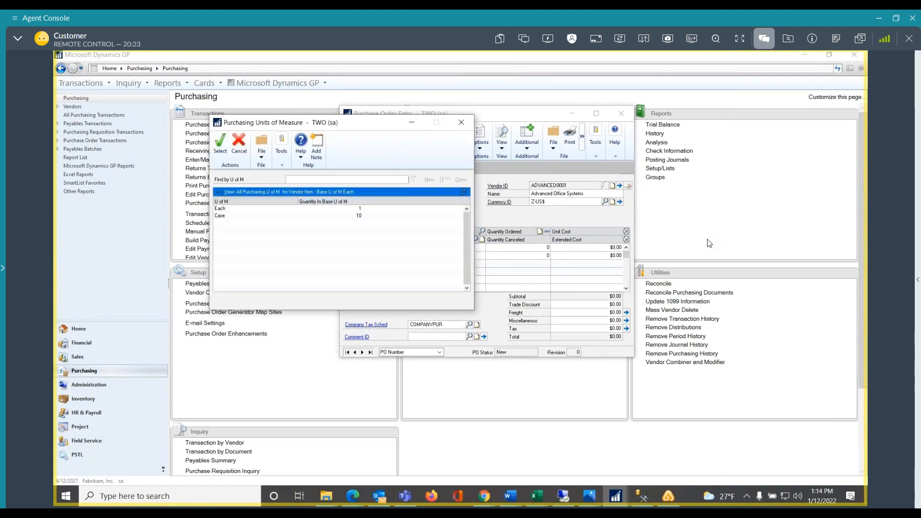
pyautogui.press('Tab')
pyautogui.press('Tab')
pyautogui.press('Tab')
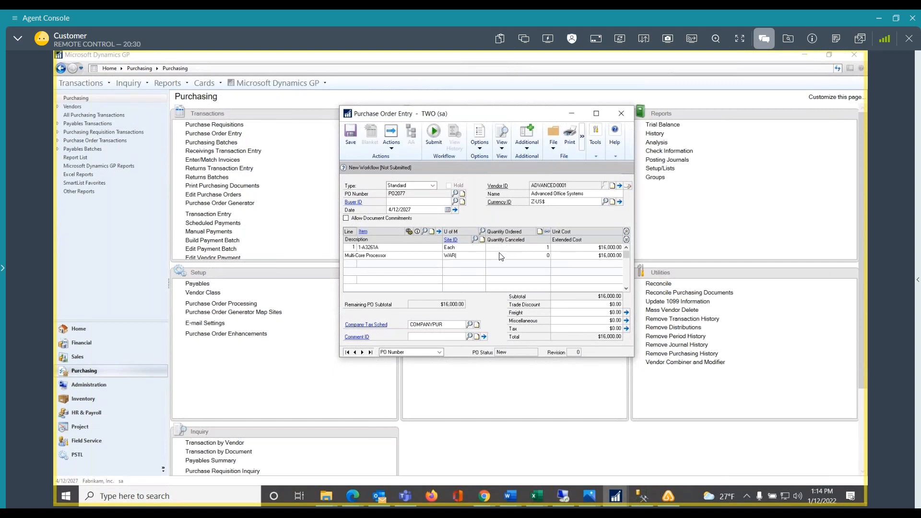
pyautogui.click(475, 240)
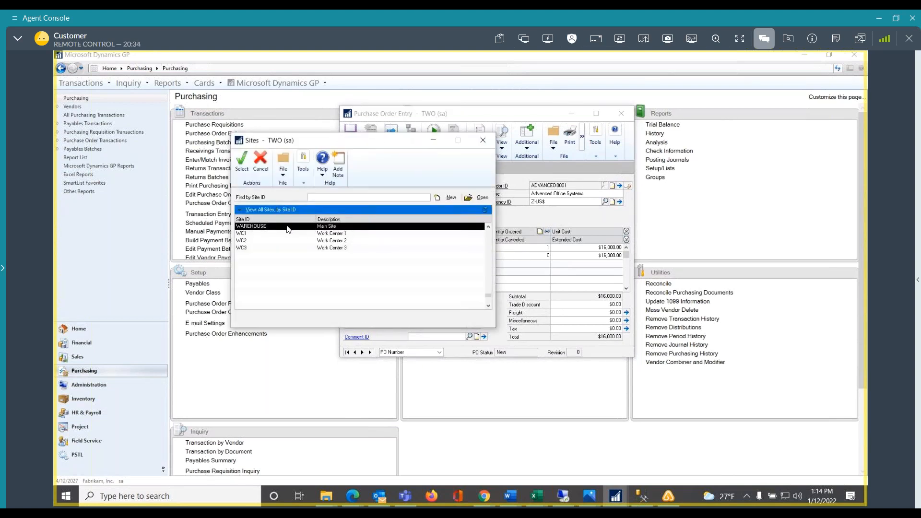
pyautogui.doubleClick(285, 228)
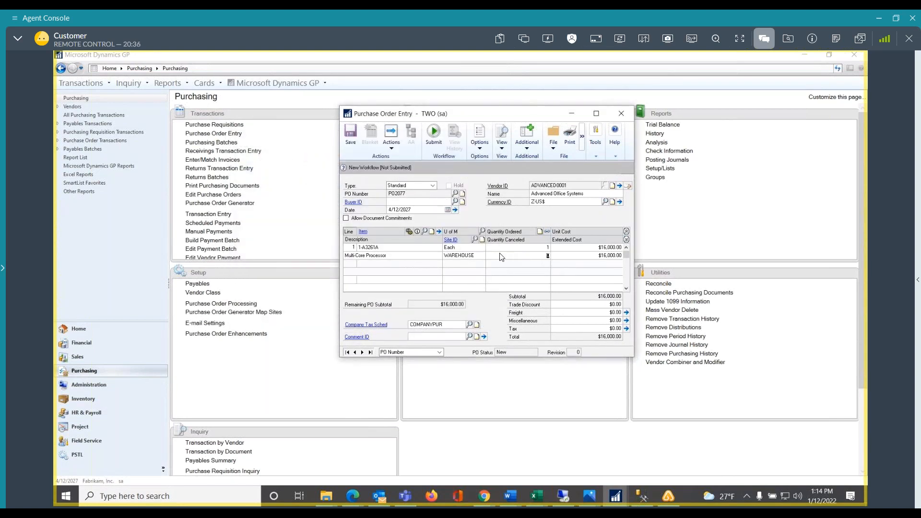
# Submit the purchase order for approval with a comment that an employee needs a new laptop, and recall the order to check its workflow status
pyautogui.click(435, 134)
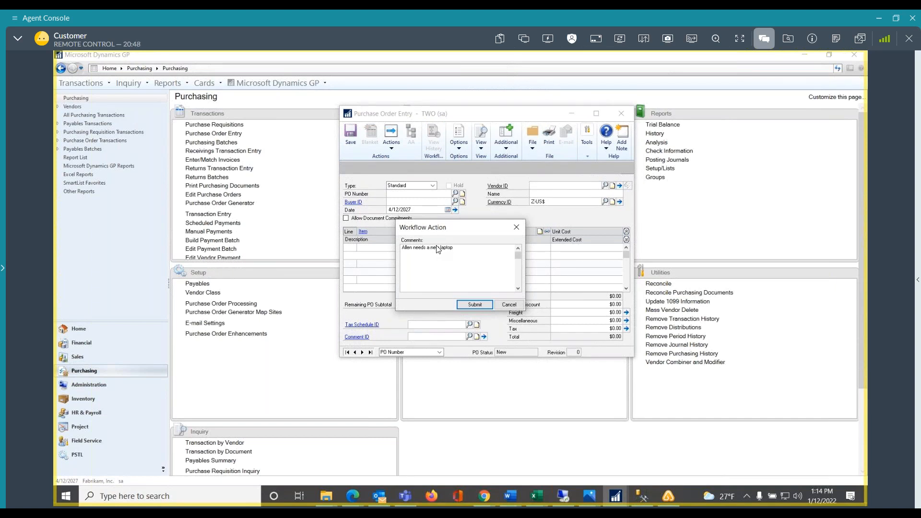
pyautogui.click(473, 305)
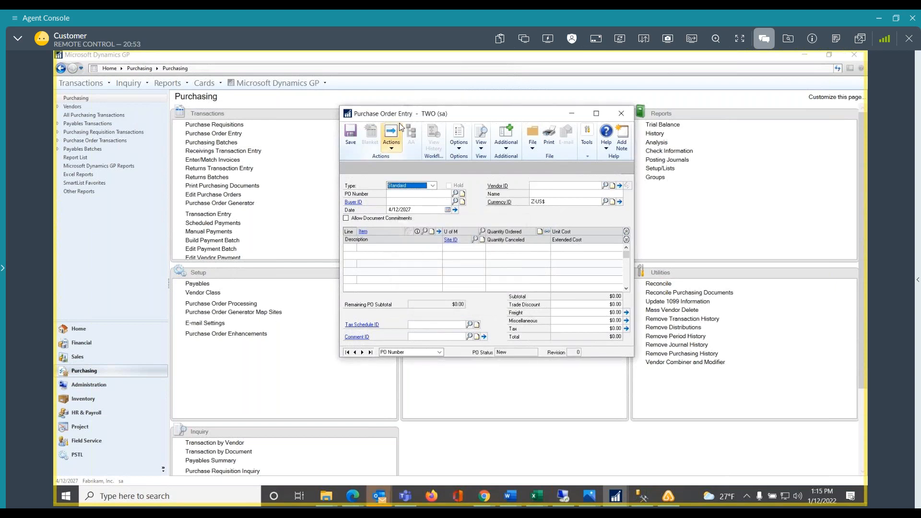
pyautogui.click(438, 197)
pyautogui.click(426, 194)
pyautogui.press('BackSpace')
pyautogui.write('77')
pyautogui.press('Tab')
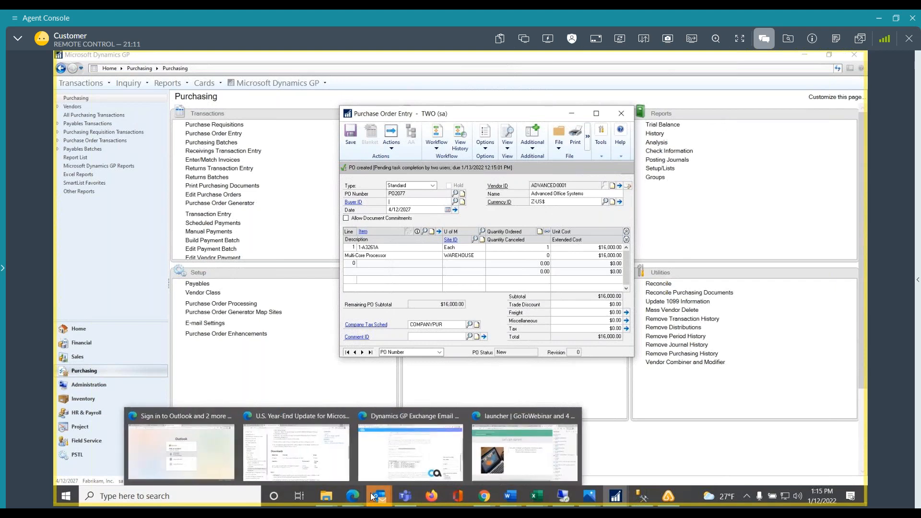
# Switch to Outlook and open the new purchase order's task assignment e-mail in a maximized window
pyautogui.click(339, 395)
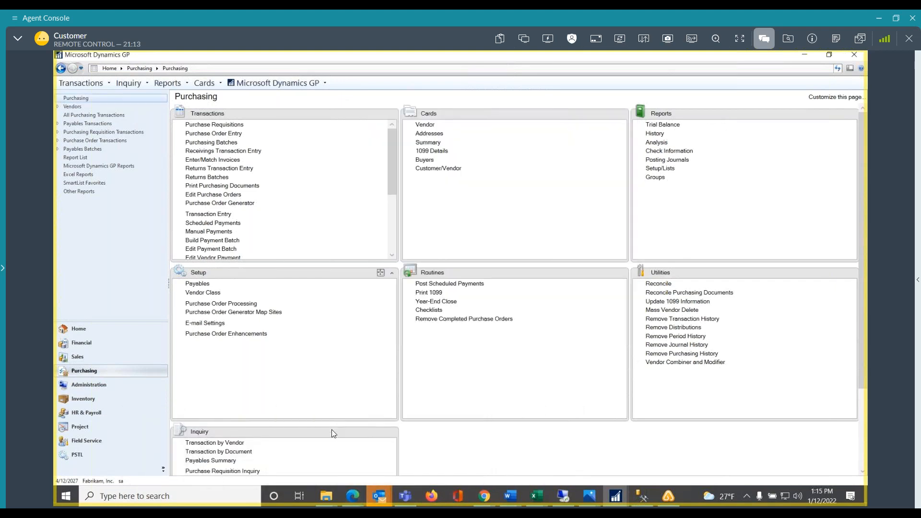
pyautogui.moveTo(378, 495)
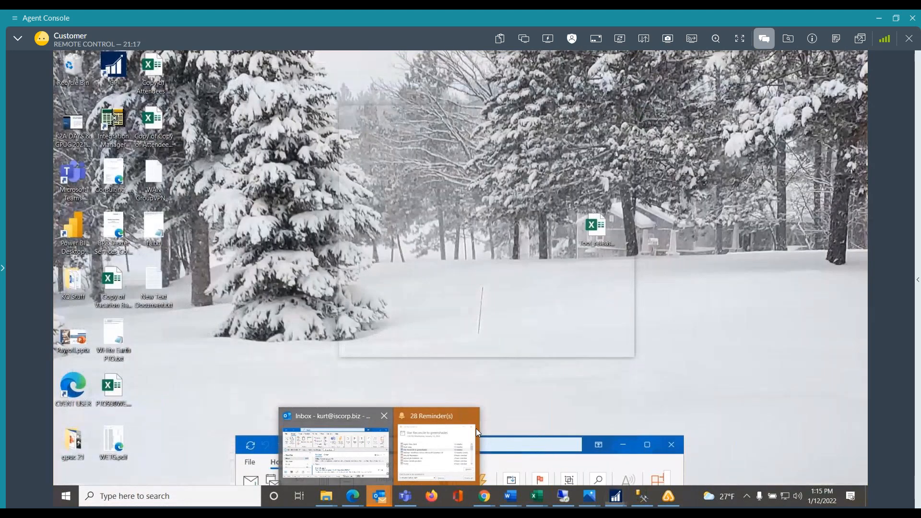
pyautogui.click(344, 439)
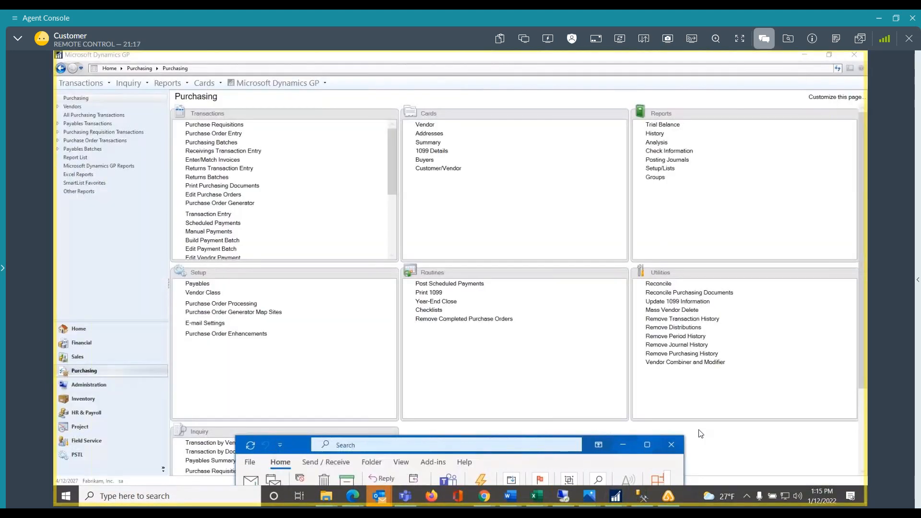
pyautogui.moveTo(298, 442); pyautogui.dragTo(292, 273)
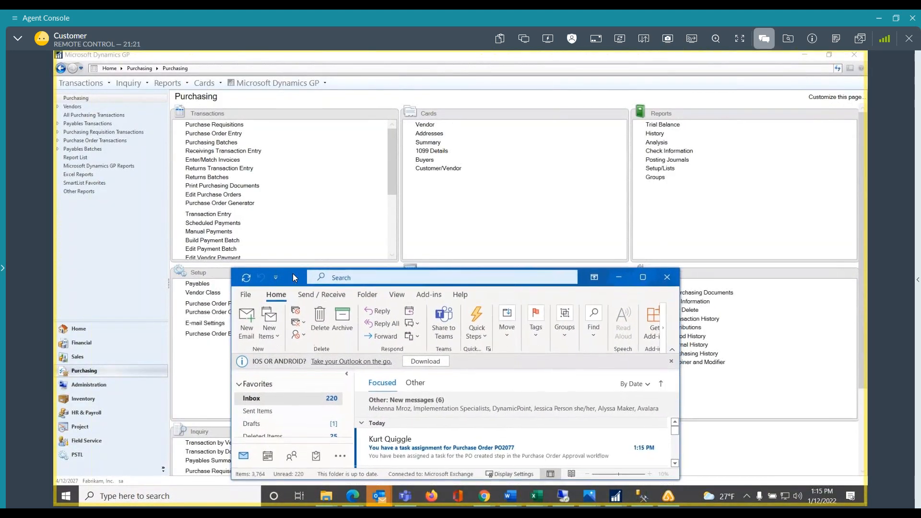
pyautogui.click(465, 447)
pyautogui.doubleClick(464, 442)
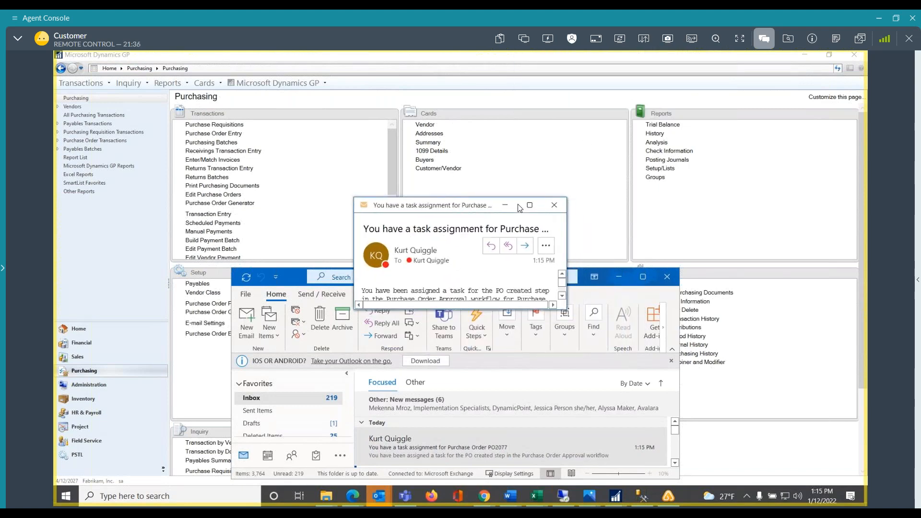
pyautogui.click(530, 205)
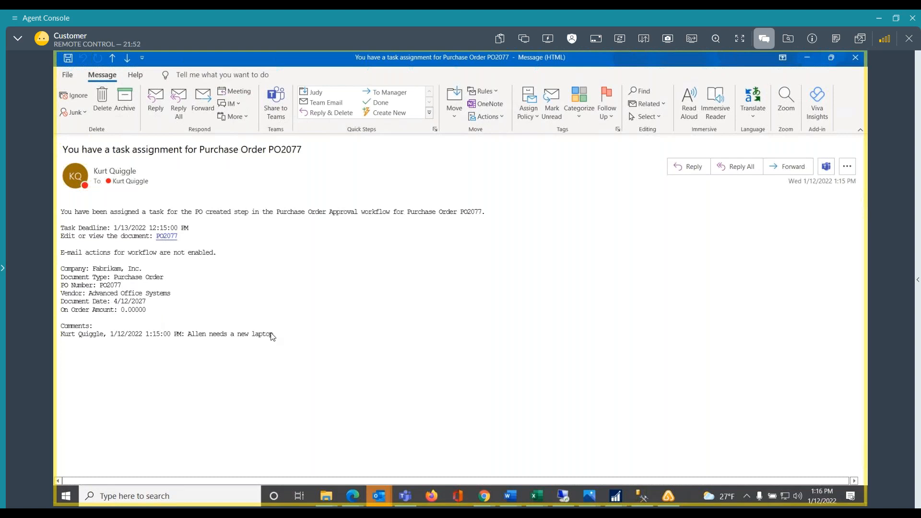
# Try the purchase order link in the e-mail, decline the security notice and close the message
pyautogui.click(164, 239)
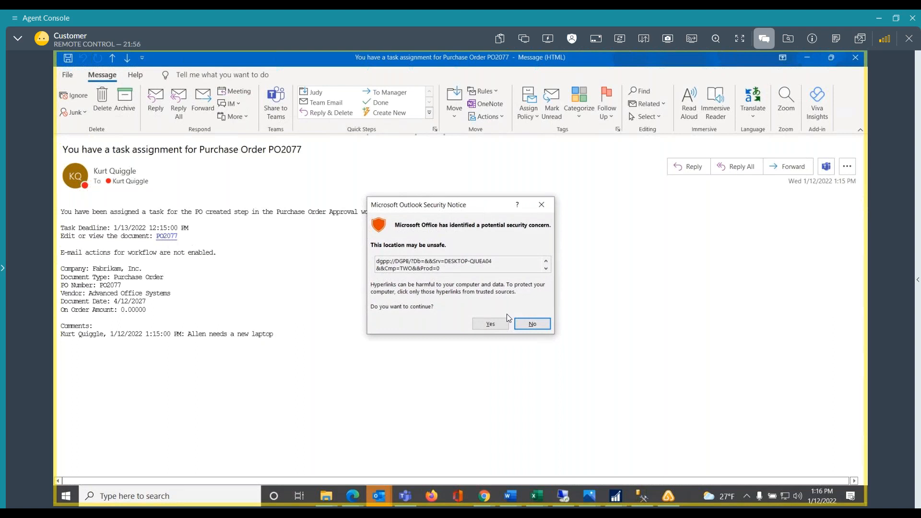
pyautogui.click(532, 327)
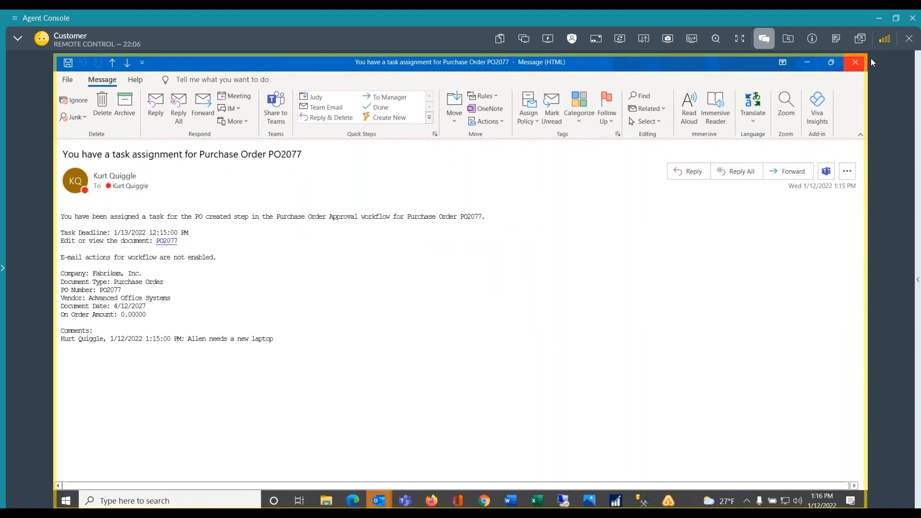
pyautogui.click(858, 68)
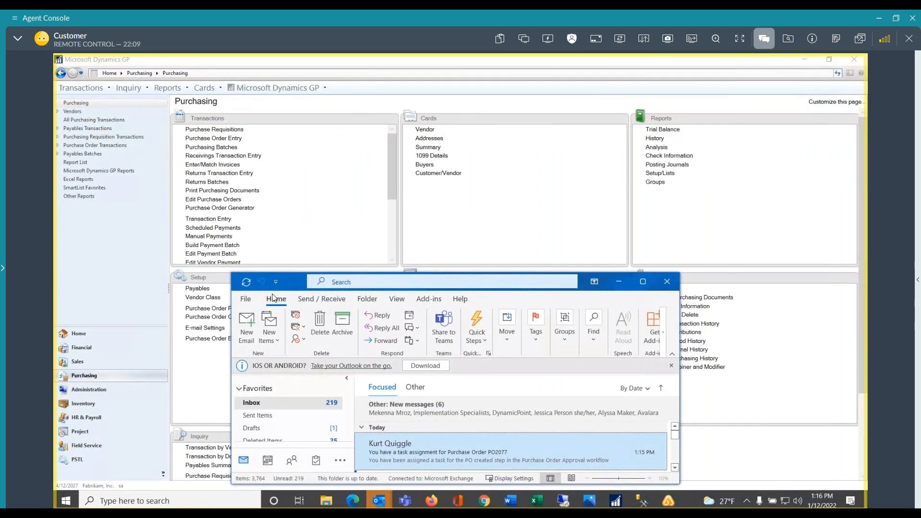
# Return to the Dynamics GP home page and open the first Purchase Order Approval workflow task
pyautogui.moveTo(286, 275); pyautogui.dragTo(292, 466)
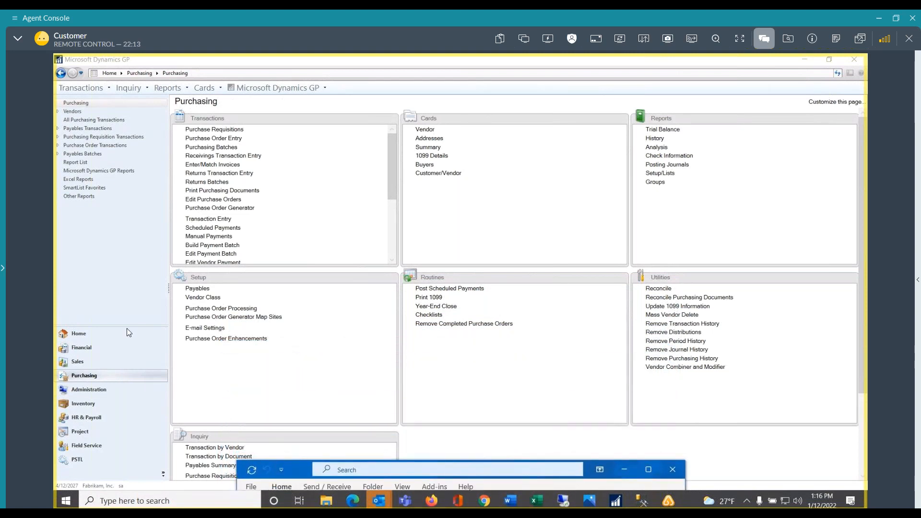
pyautogui.click(74, 339)
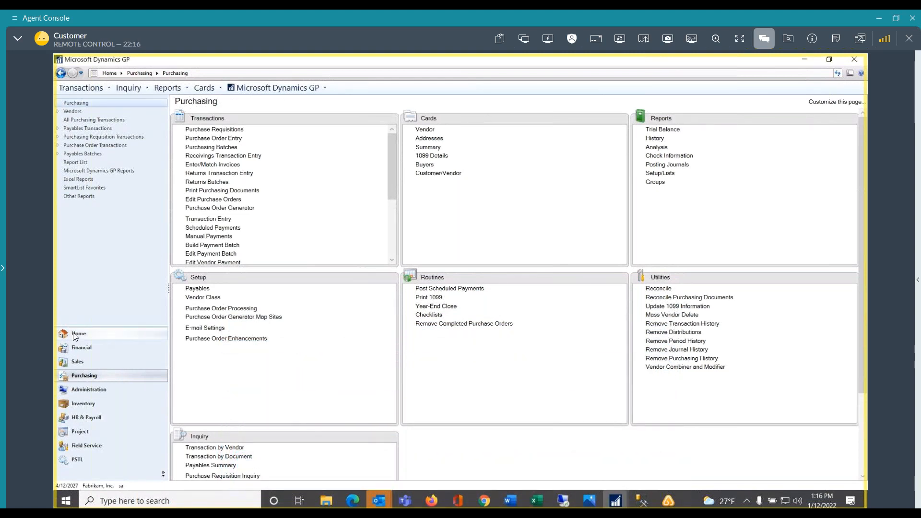
pyautogui.click(76, 333)
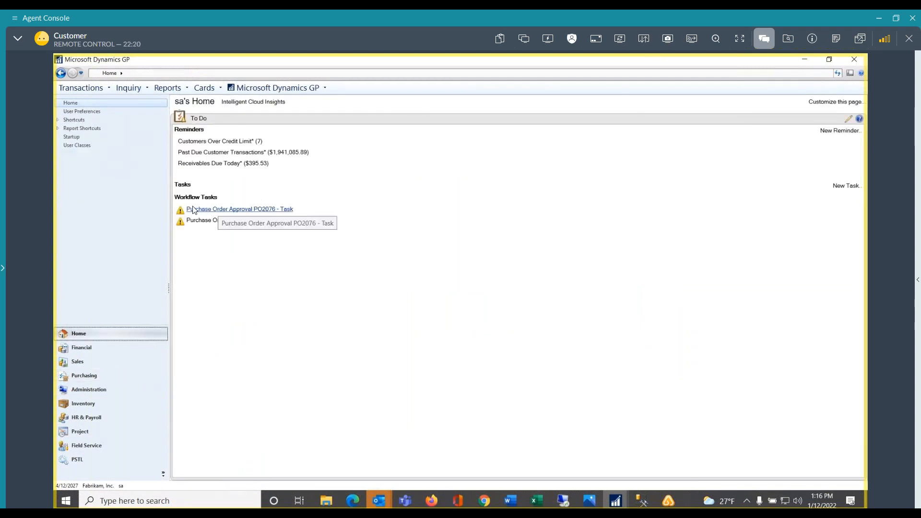
pyautogui.click(234, 210)
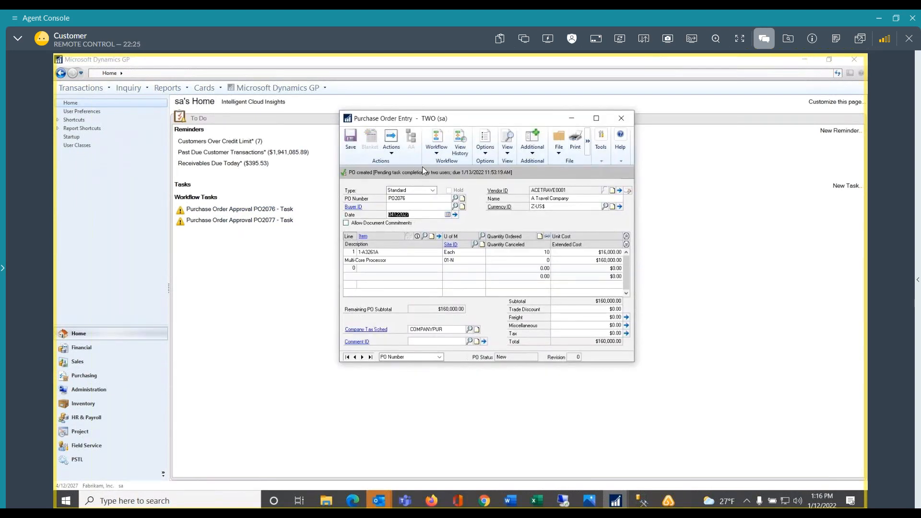
# Mark the open purchase order's workflow task as complete without a comment and close the purchase order entry window
pyautogui.click(441, 148)
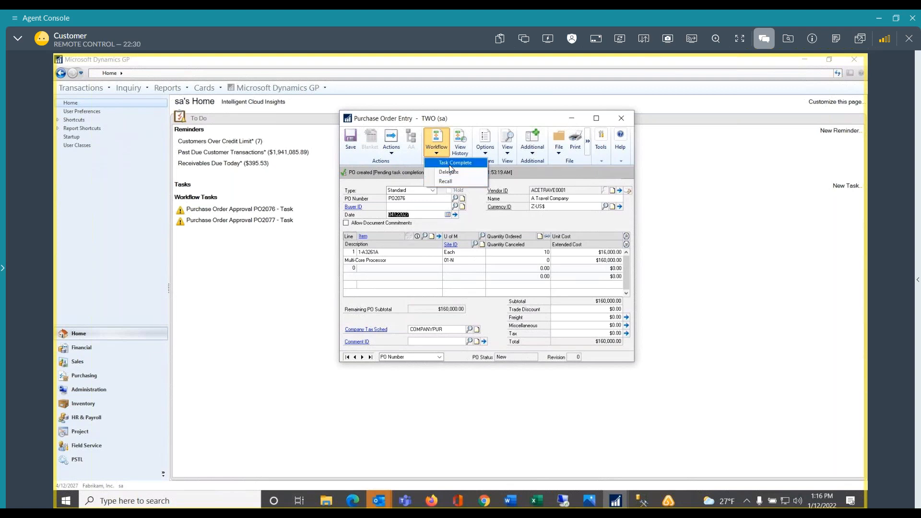
pyautogui.click(450, 165)
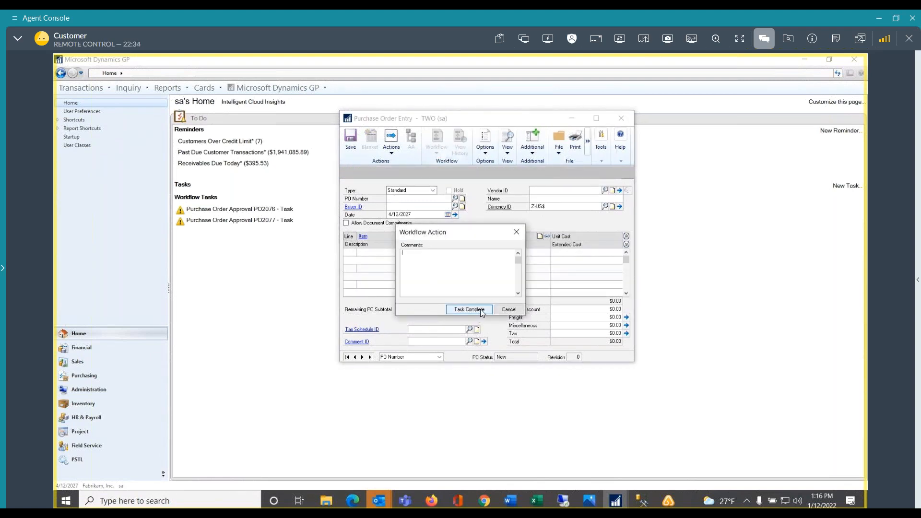
pyautogui.click(482, 310)
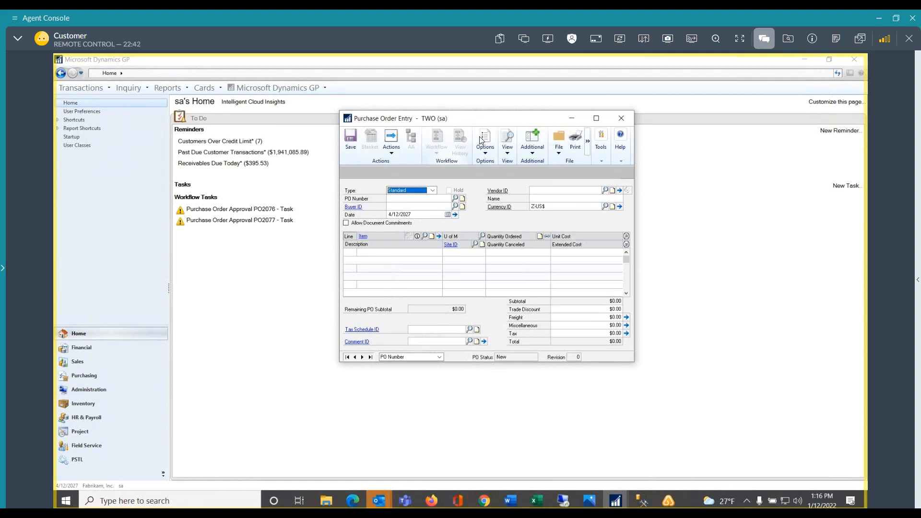
pyautogui.click(619, 118)
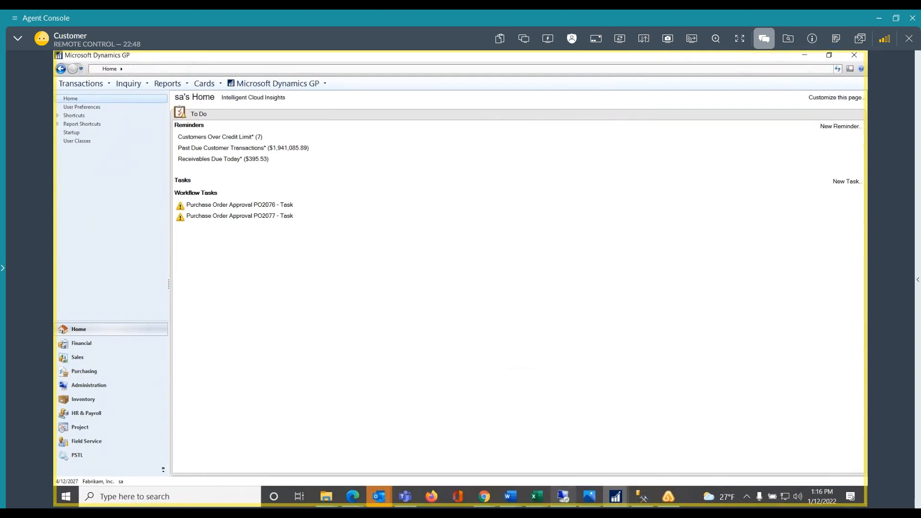
# Return to the Workflow Maintenance window, expand New Workflow under Purchase Order Approval and save its changes
pyautogui.moveTo(563, 496)
pyautogui.moveTo(616, 497)
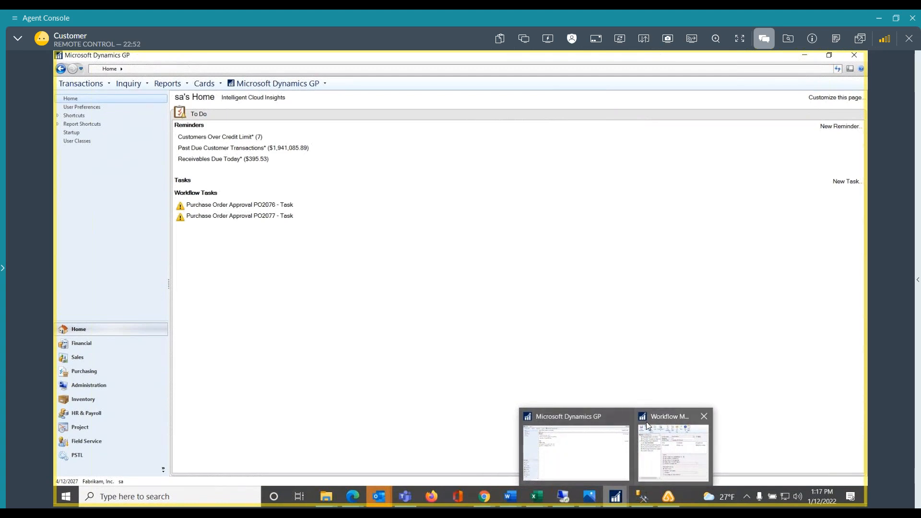
pyautogui.moveTo(648, 422)
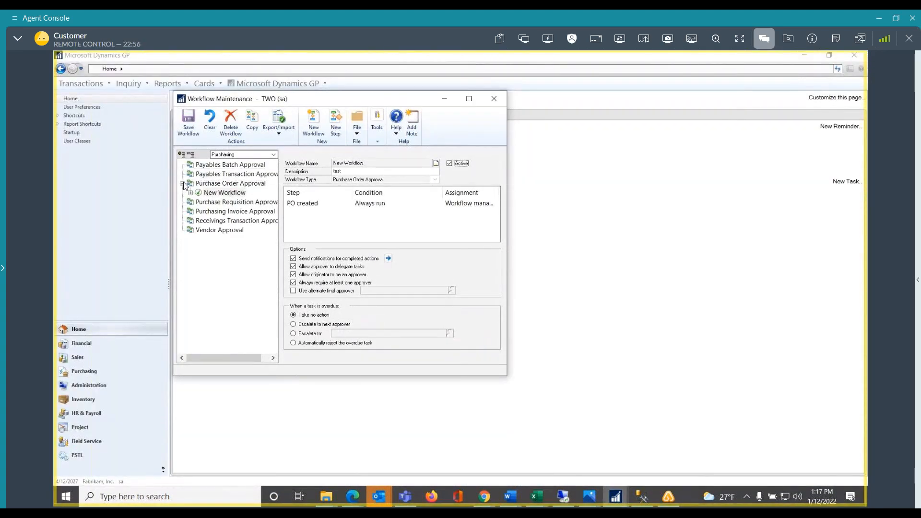
pyautogui.click(215, 196)
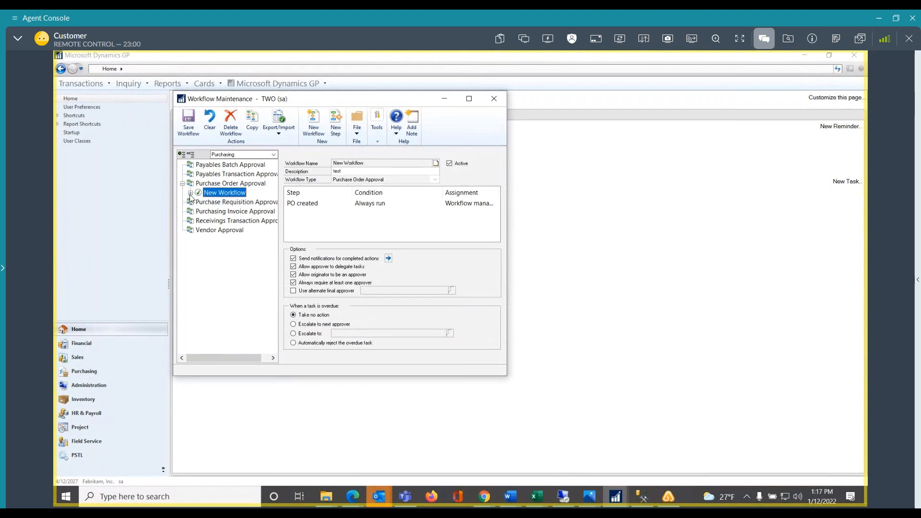
pyautogui.click(191, 193)
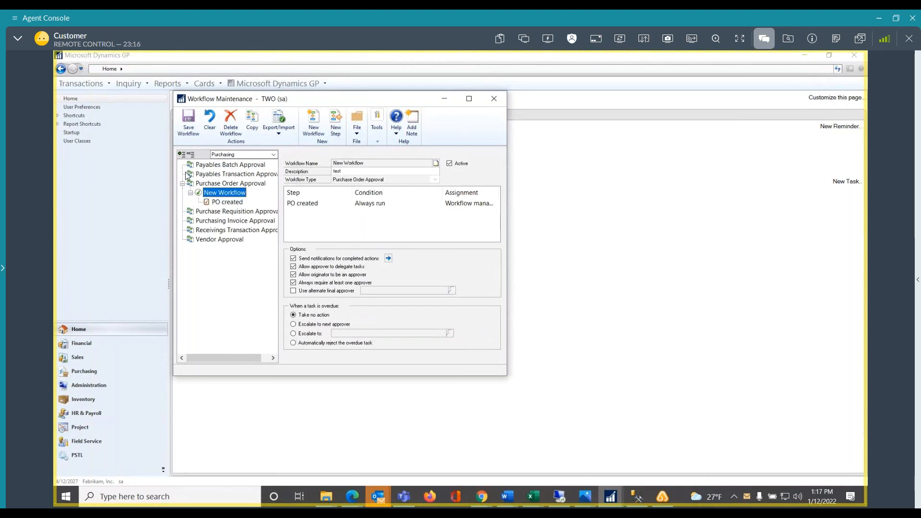
pyautogui.click(223, 177)
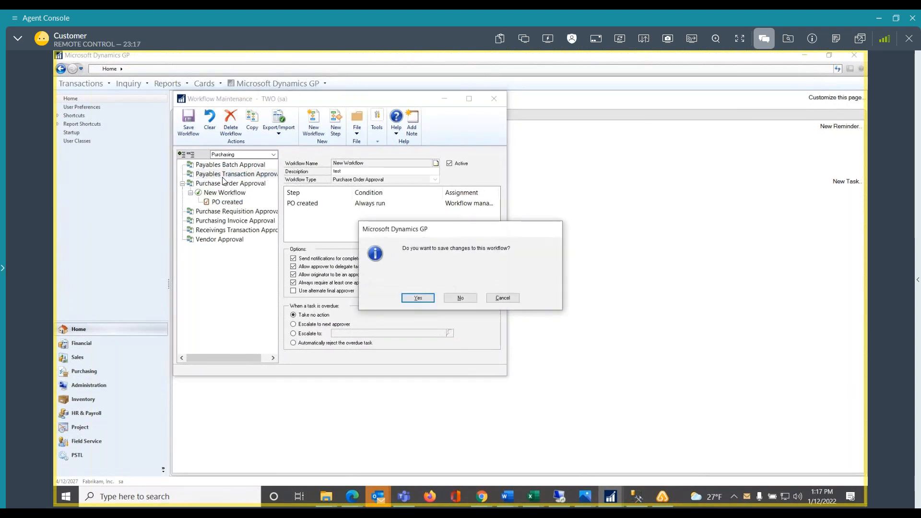
pyautogui.click(430, 300)
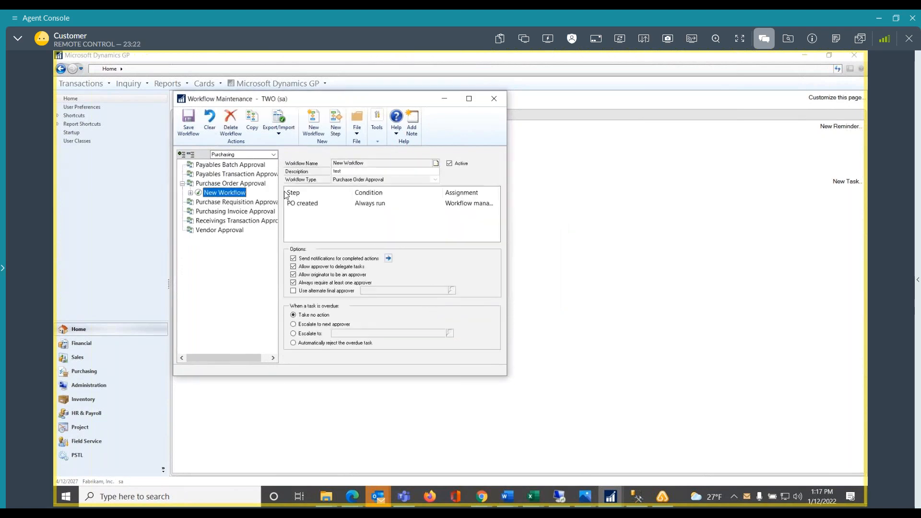
# Assign two users as managers of the Payables Transaction Approval workflow type
pyautogui.click(204, 174)
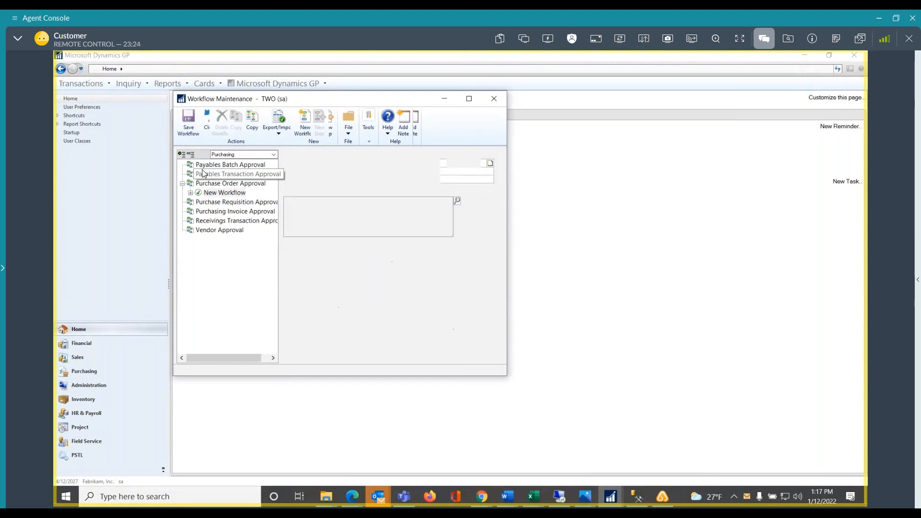
pyautogui.click(457, 202)
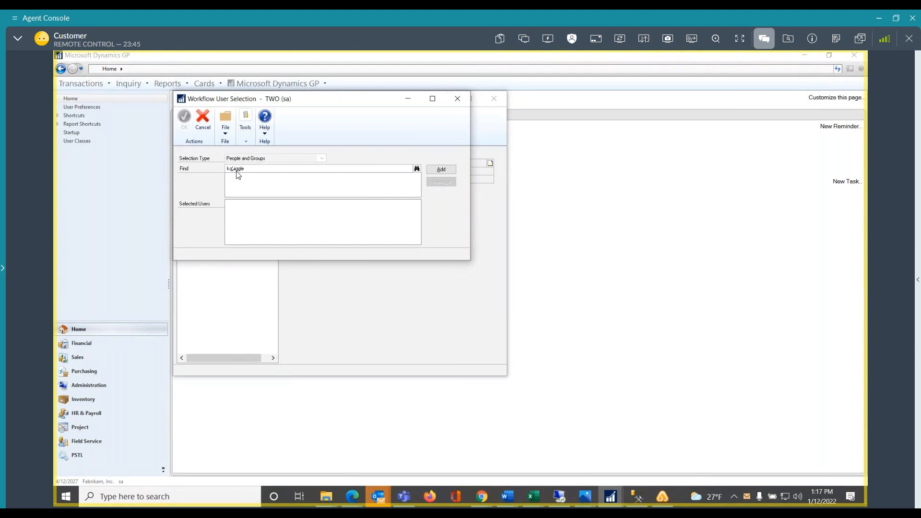
pyautogui.click(440, 170)
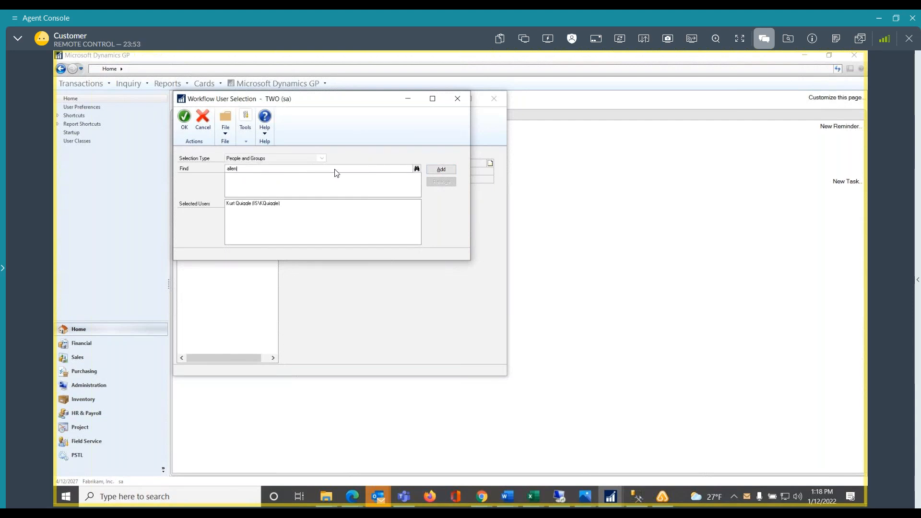
pyautogui.click(445, 171)
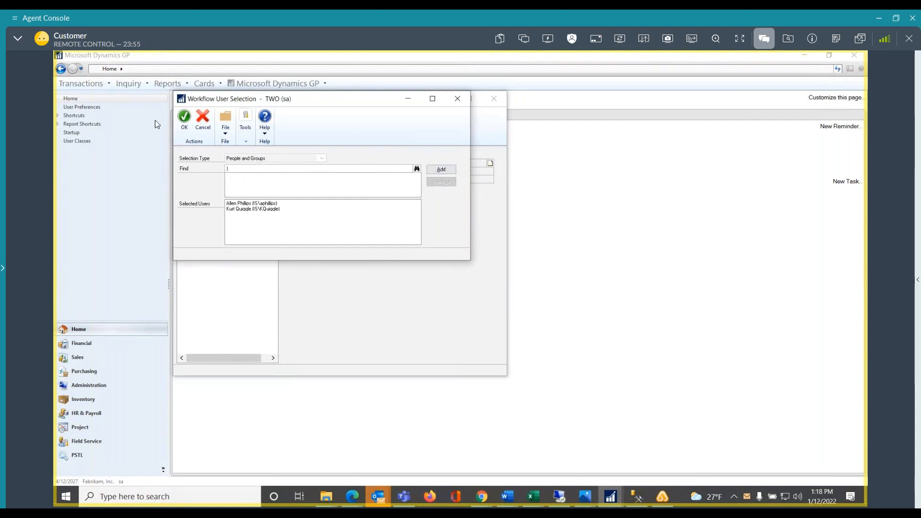
pyautogui.click(185, 118)
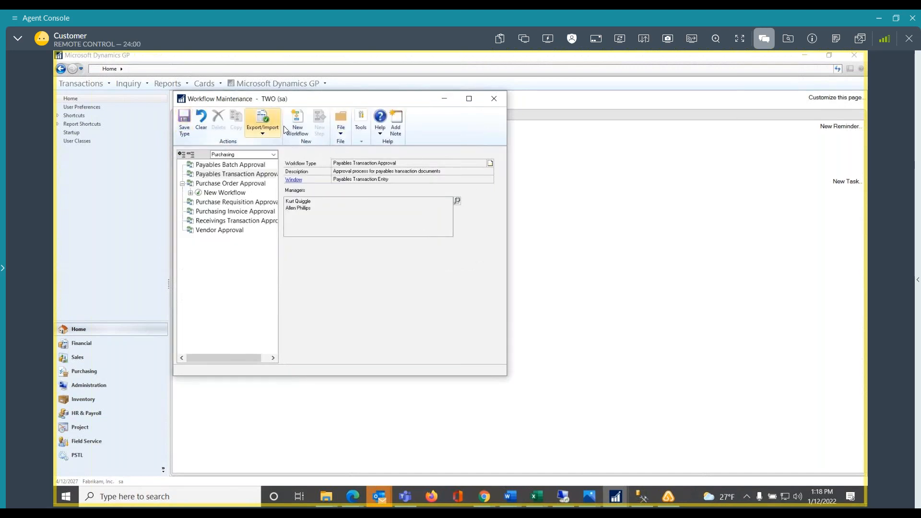
# Save the workflow type and add a Payables Transaction Approval workflow with Over 500 as both name and description
pyautogui.click(295, 123)
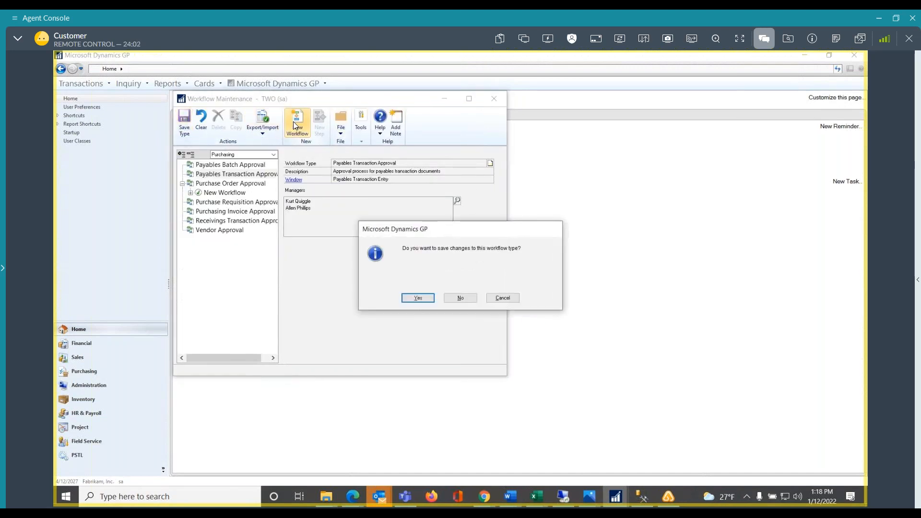
pyautogui.click(417, 298)
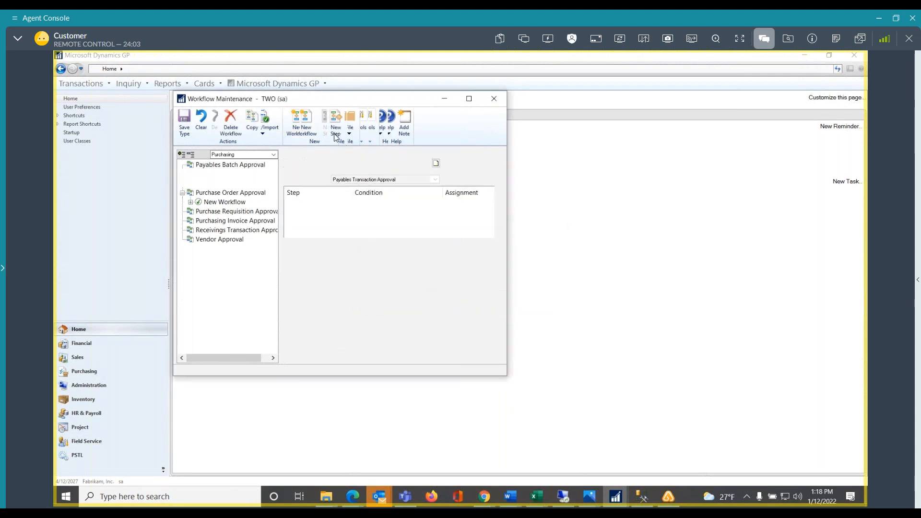
pyautogui.write('O')
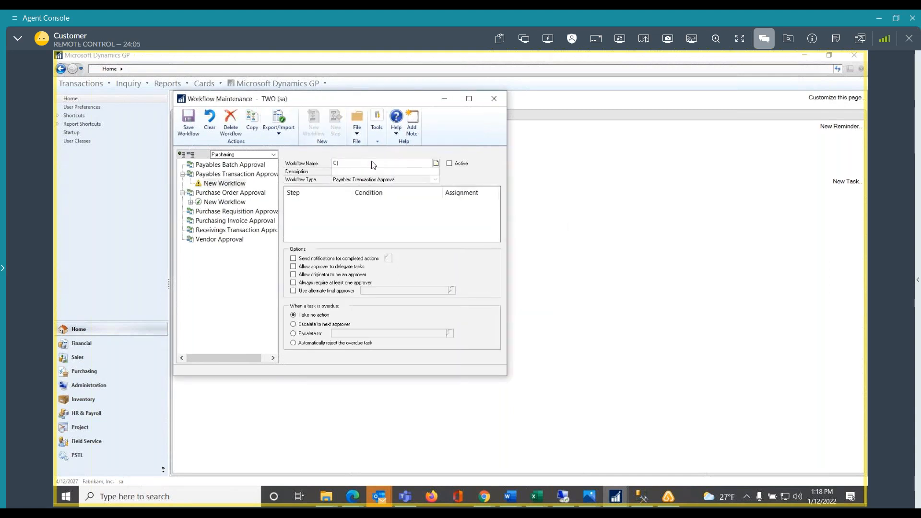
pyautogui.write('ver 50000')
pyautogui.press('Tab')
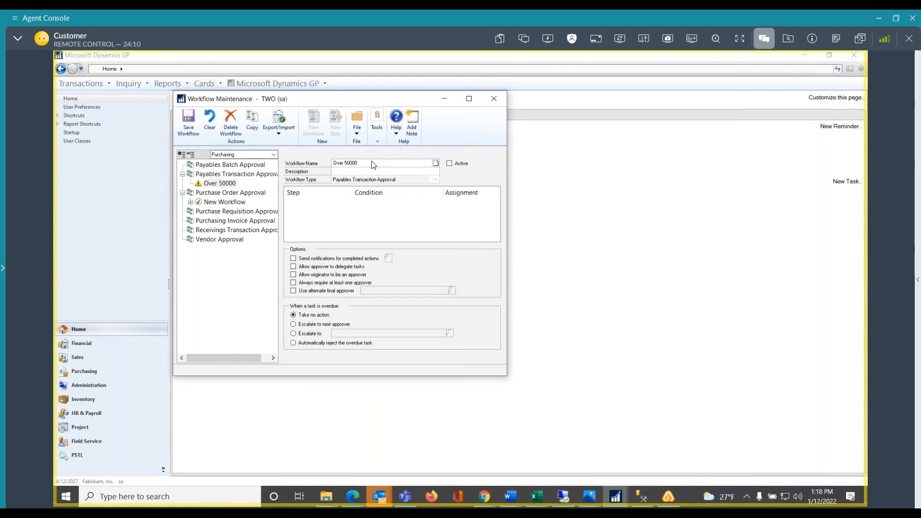
pyautogui.click(372, 162)
pyautogui.click(373, 160)
pyautogui.press('BackSpace')
pyautogui.click(367, 171)
pyautogui.click(367, 164)
pyautogui.hotkey('ctrl', 'c')
pyautogui.click(361, 172)
pyautogui.hotkey('ctrl', 'v')
# Enable approver delegation, originator as approver, at least one required approver, and notifications for completed actions on the Over 500 workflow
pyautogui.click(294, 267)
pyautogui.click(294, 275)
pyautogui.click(294, 283)
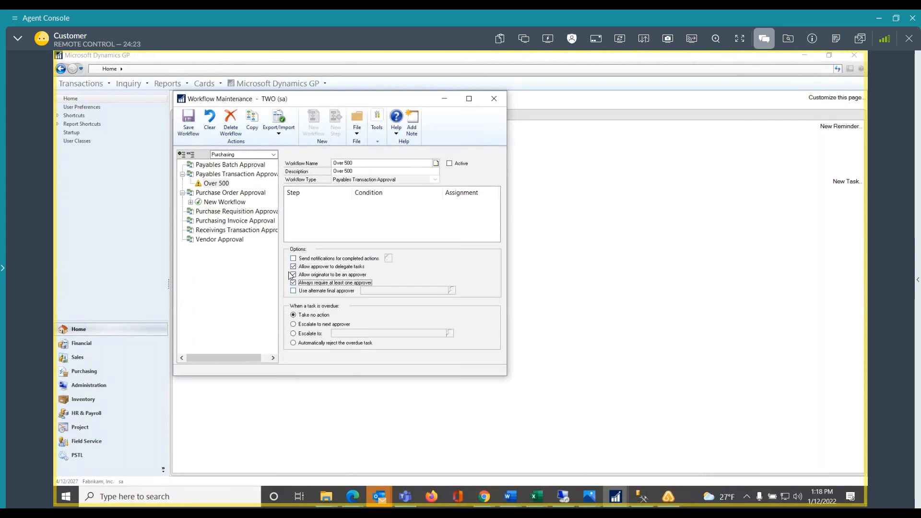
pyautogui.click(293, 258)
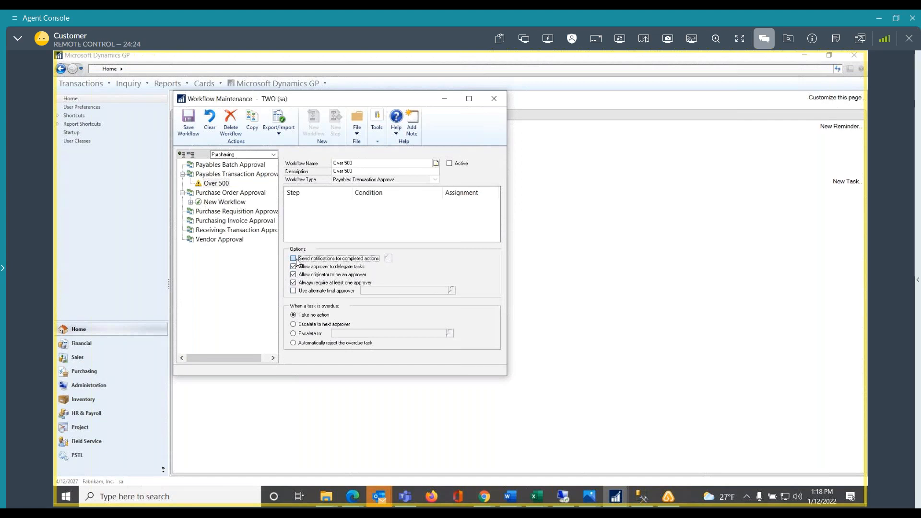
# Set the e-mail notifications to notify the originator on Submit, Approve and Reject, and save the Over 500 workflow
pyautogui.click(388, 259)
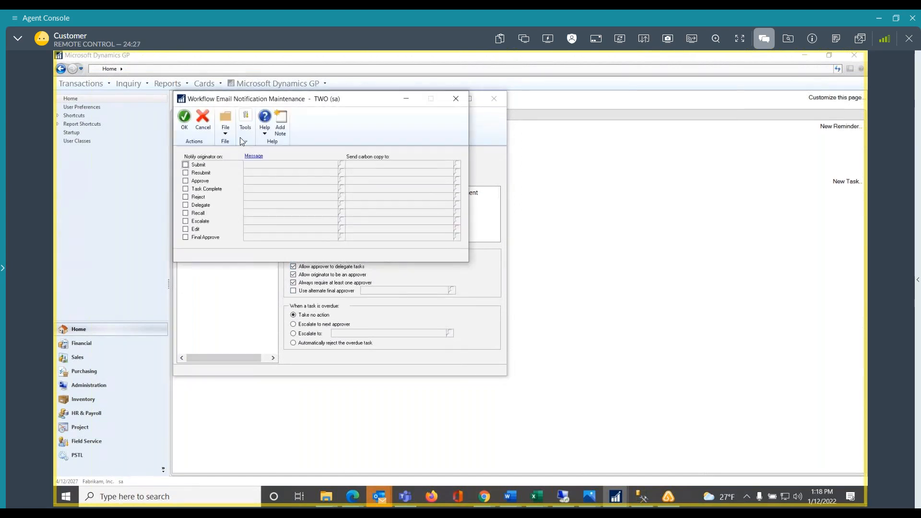
pyautogui.click(185, 164)
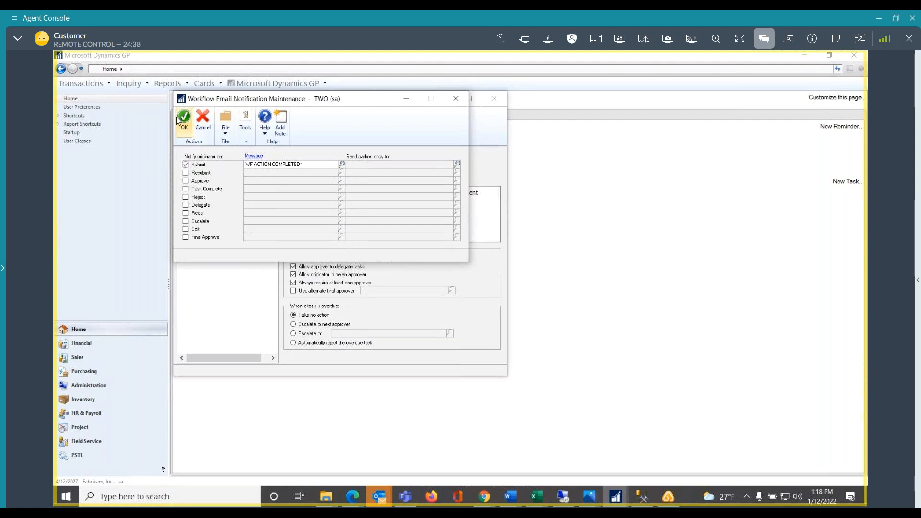
pyautogui.click(186, 182)
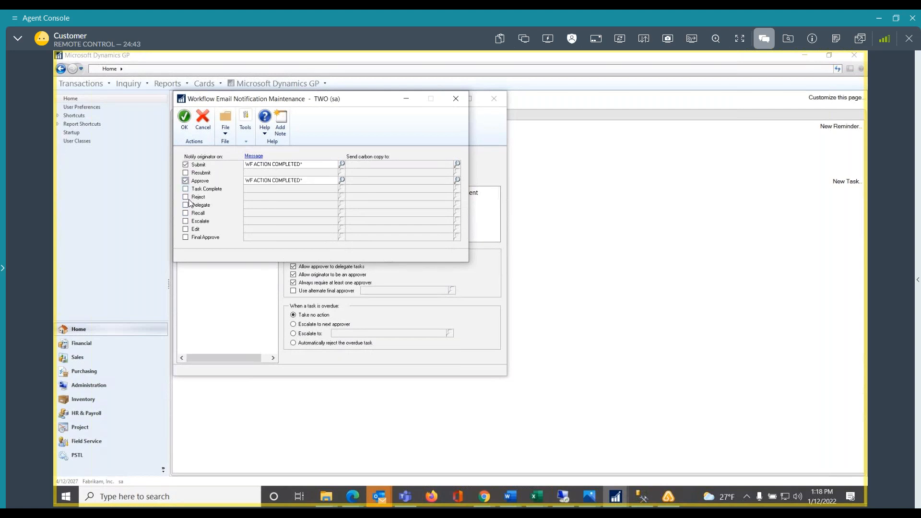
pyautogui.click(186, 198)
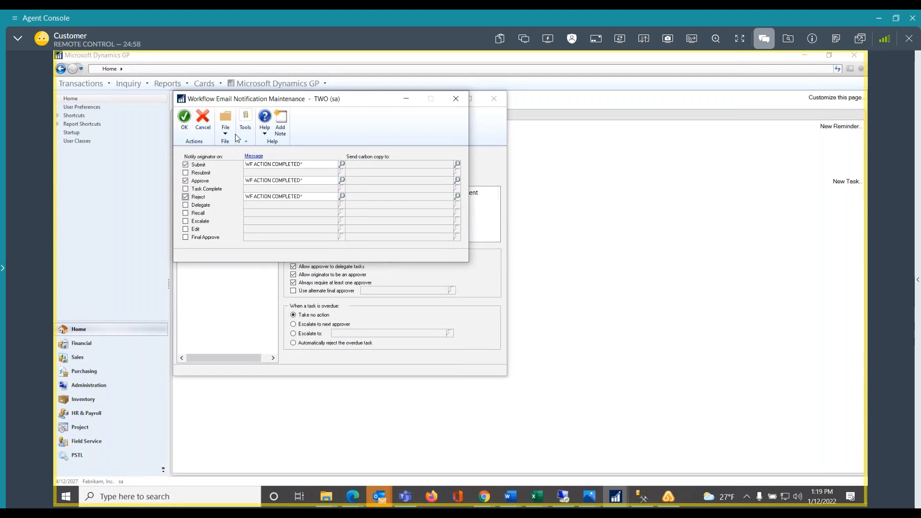
pyautogui.click(177, 119)
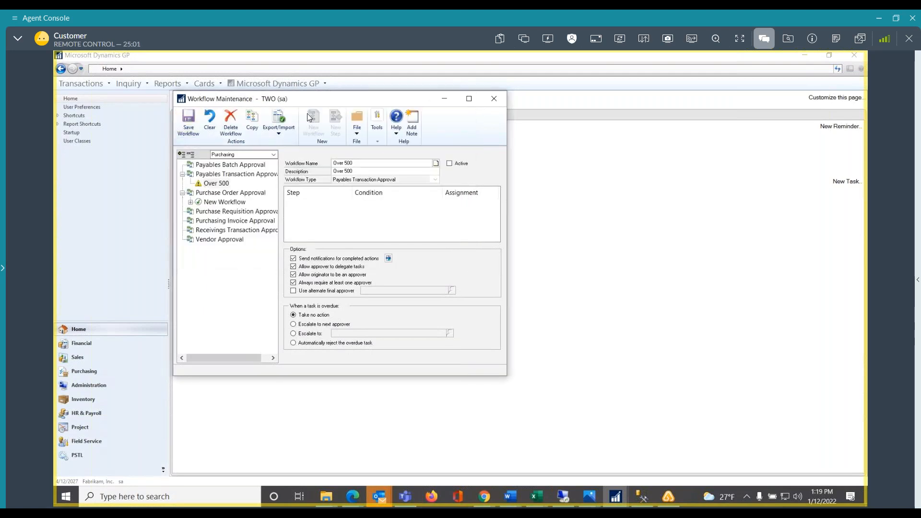
pyautogui.click(188, 122)
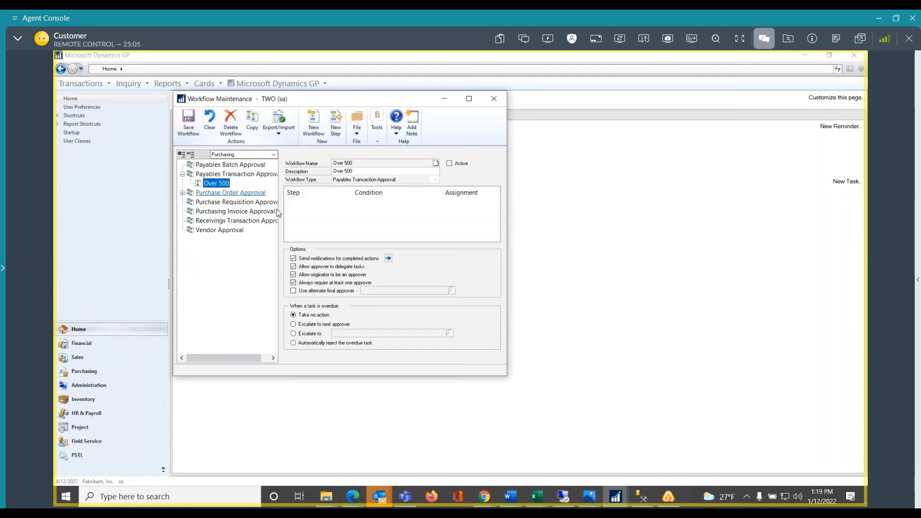
# Add a step to the Over 500 workflow with name and description Approval and step type Task
pyautogui.click(331, 125)
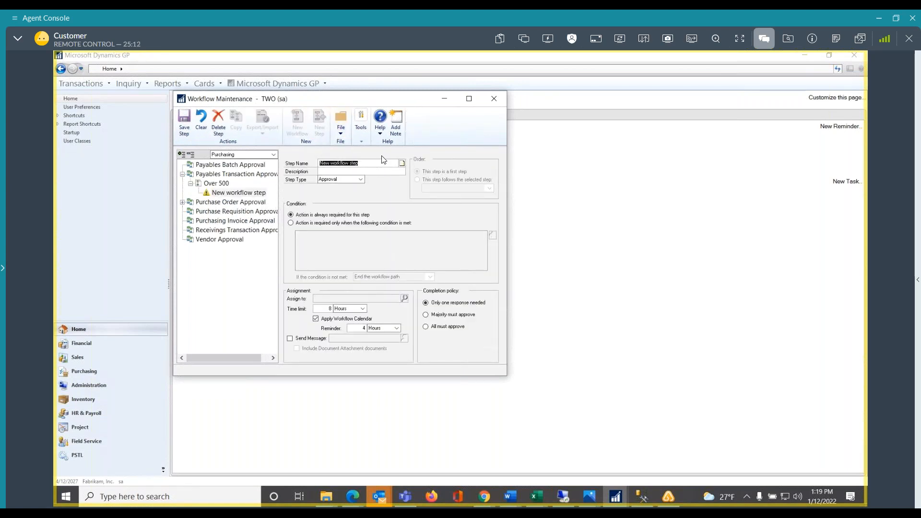
pyautogui.write('Approval')
pyautogui.press('Tab')
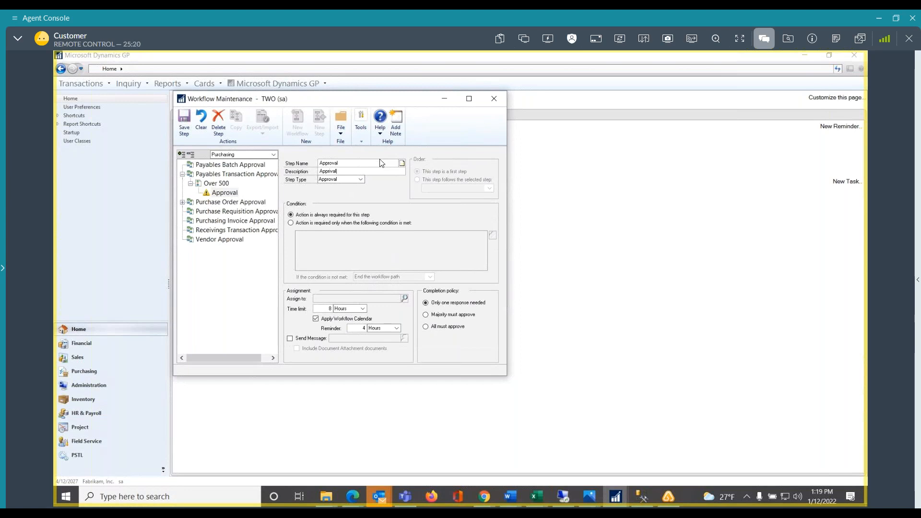
pyautogui.click(362, 180)
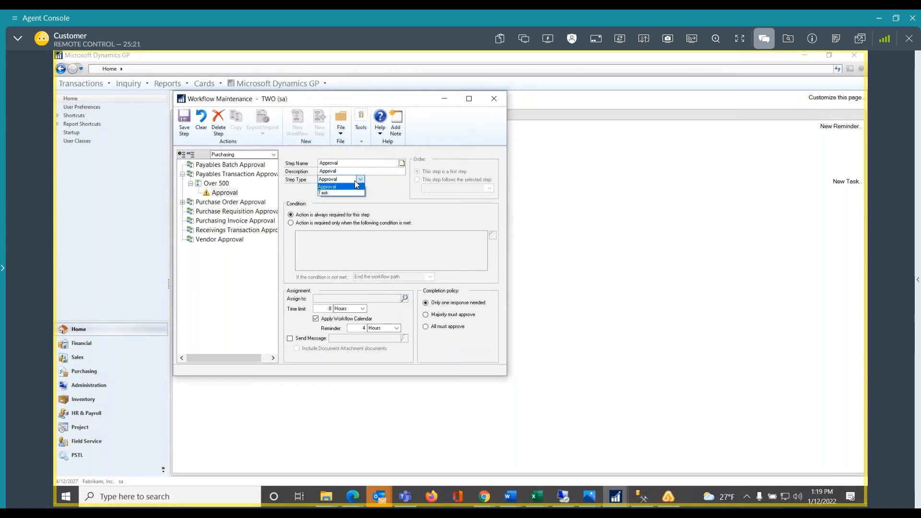
pyautogui.click(325, 196)
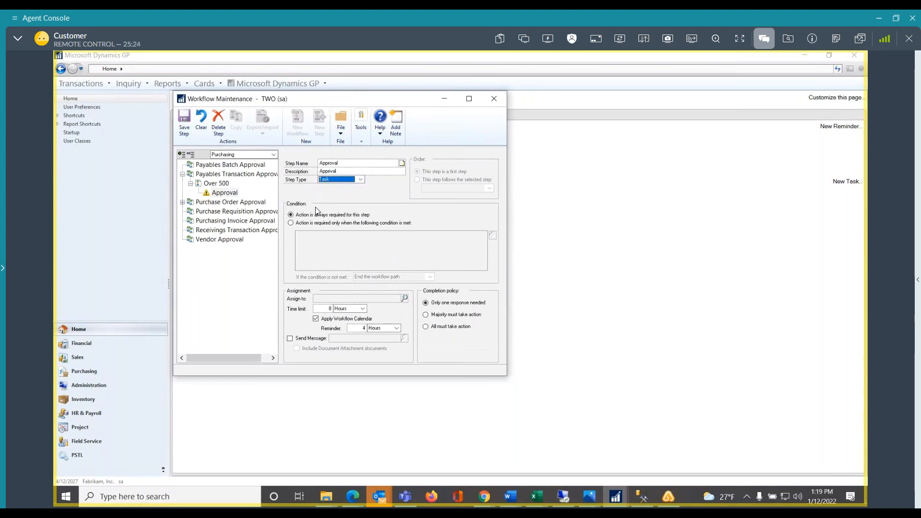
# Require action on the Approval step only where PM Transaction Work.Account is greater than and includes 500
pyautogui.click(293, 222)
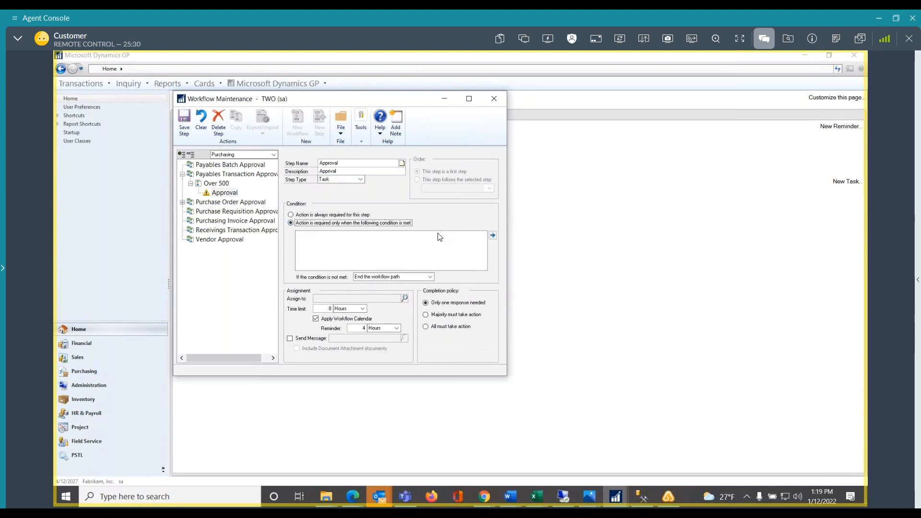
pyautogui.click(493, 237)
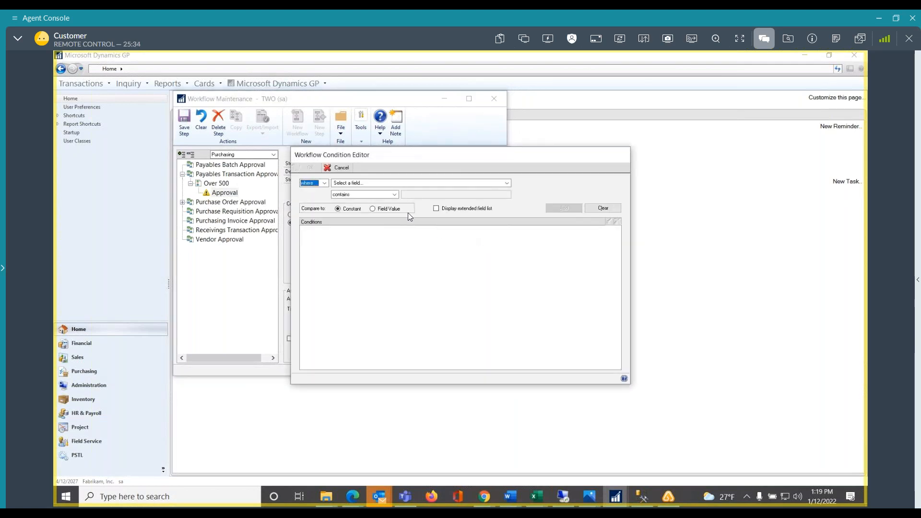
pyautogui.click(507, 183)
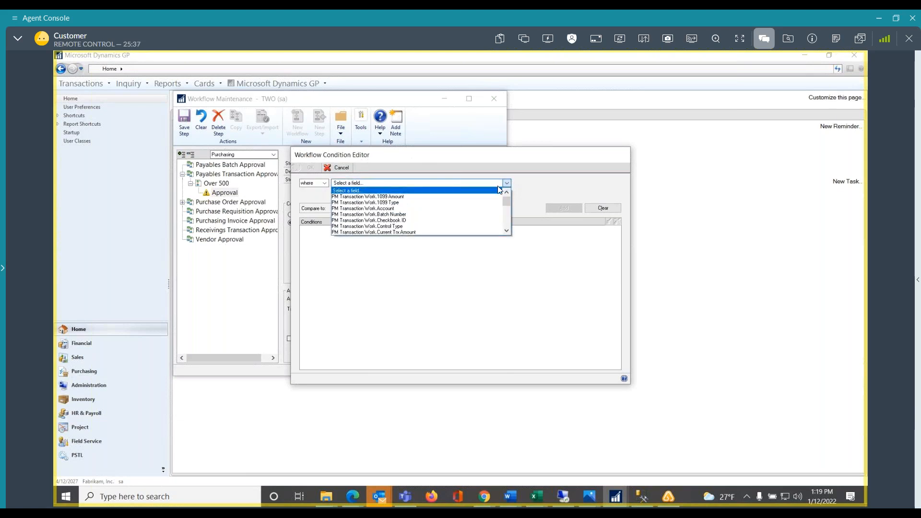
pyautogui.click(376, 210)
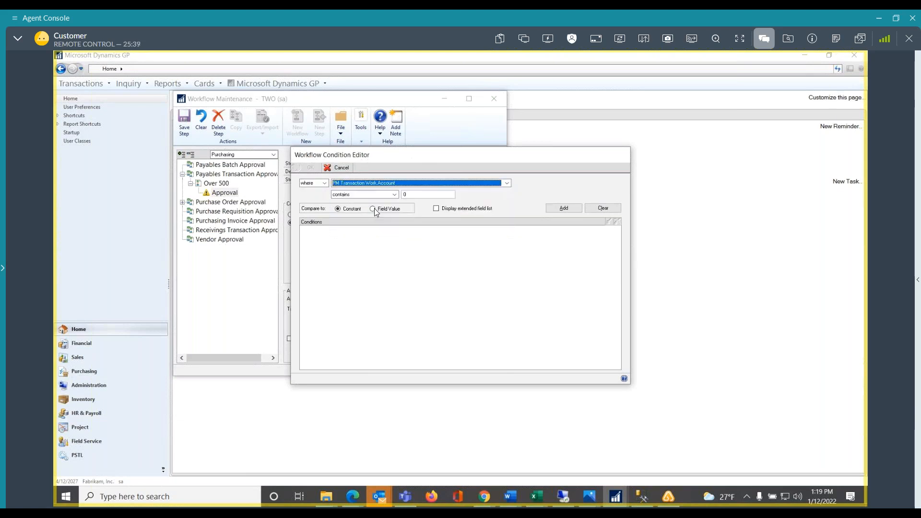
pyautogui.click(395, 195)
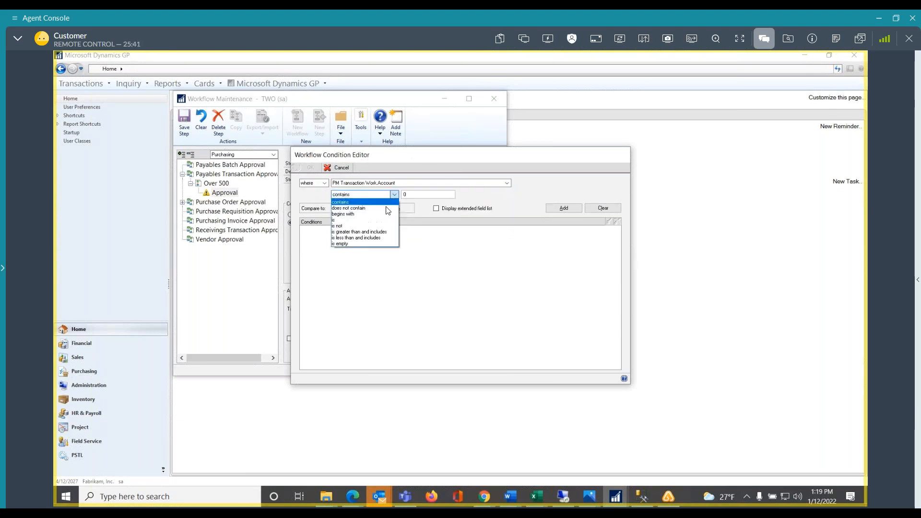
pyautogui.click(344, 234)
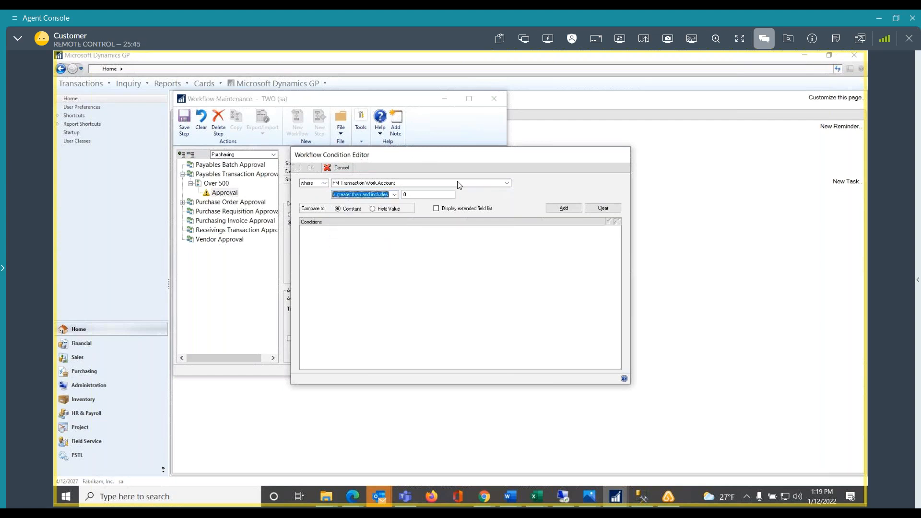
pyautogui.click(405, 196)
pyautogui.write('5')
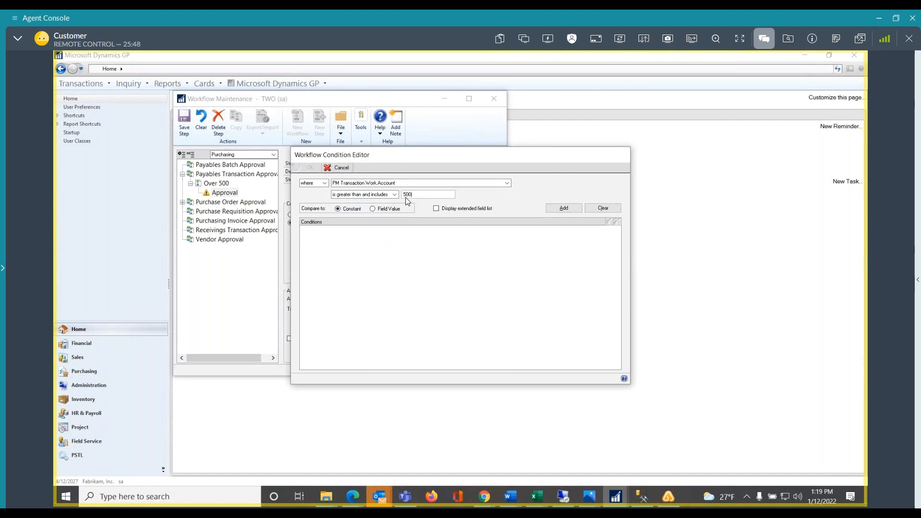
pyautogui.write('00')
pyautogui.click(571, 208)
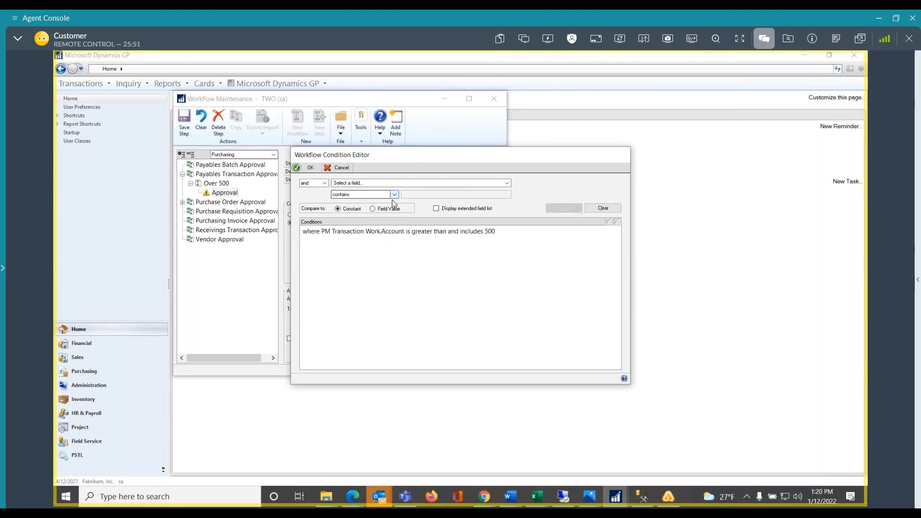
# Review the and/or operators and the fields available for an additional workflow condition
pyautogui.click(314, 182)
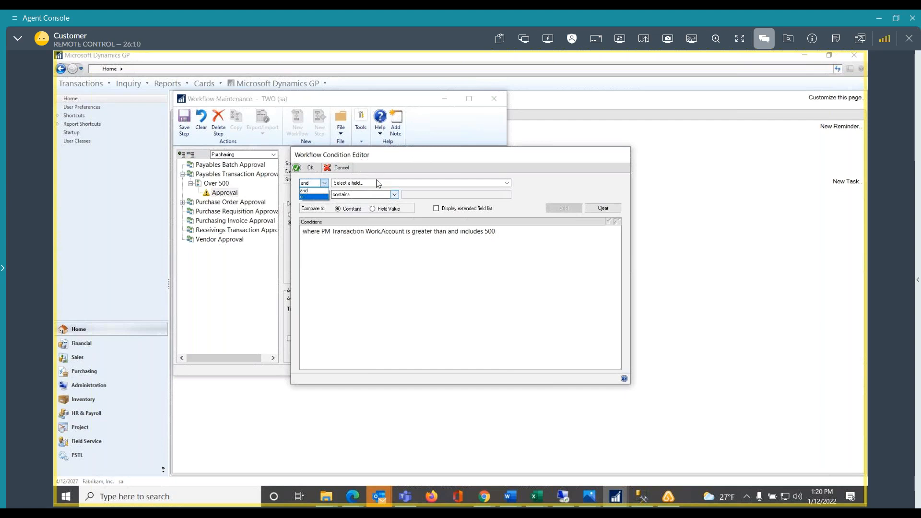
pyautogui.click(510, 187)
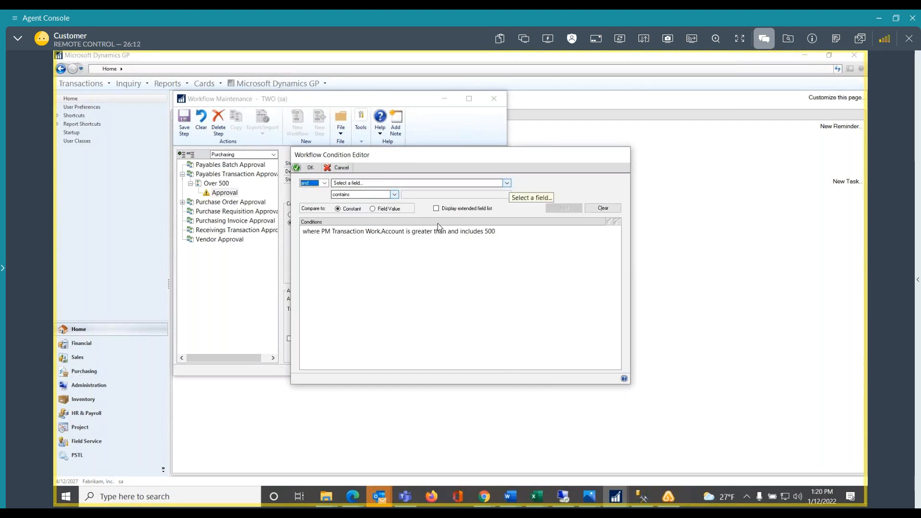
pyautogui.click(506, 184)
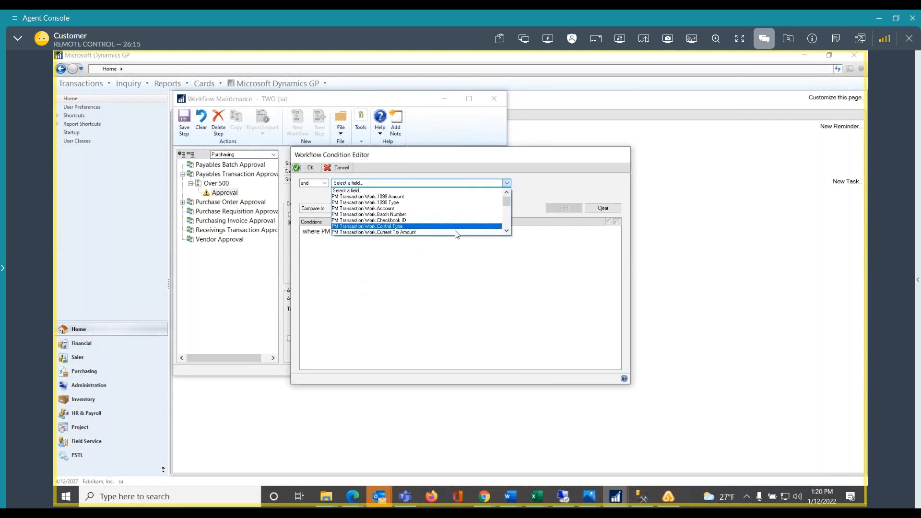
pyautogui.scroll(-4, 456, 238)
pyautogui.scroll(-1, 456, 238)
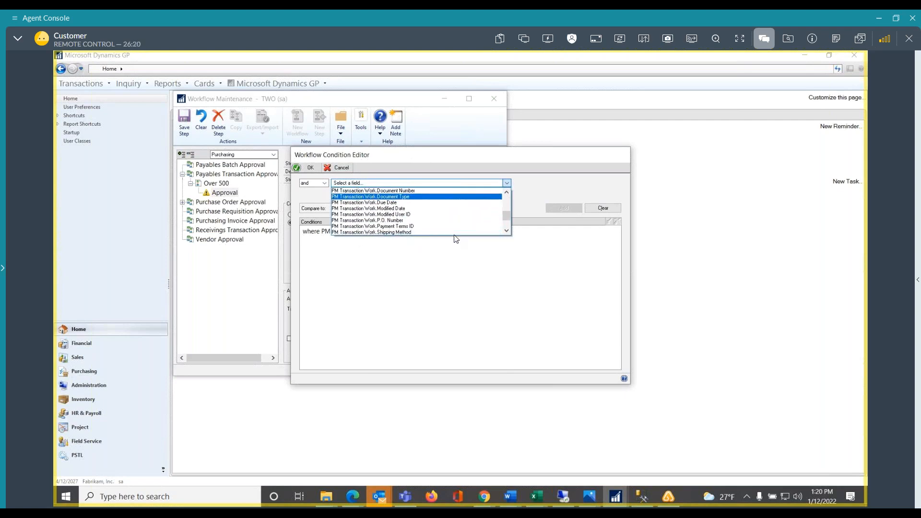
pyautogui.scroll(-5, 441, 226)
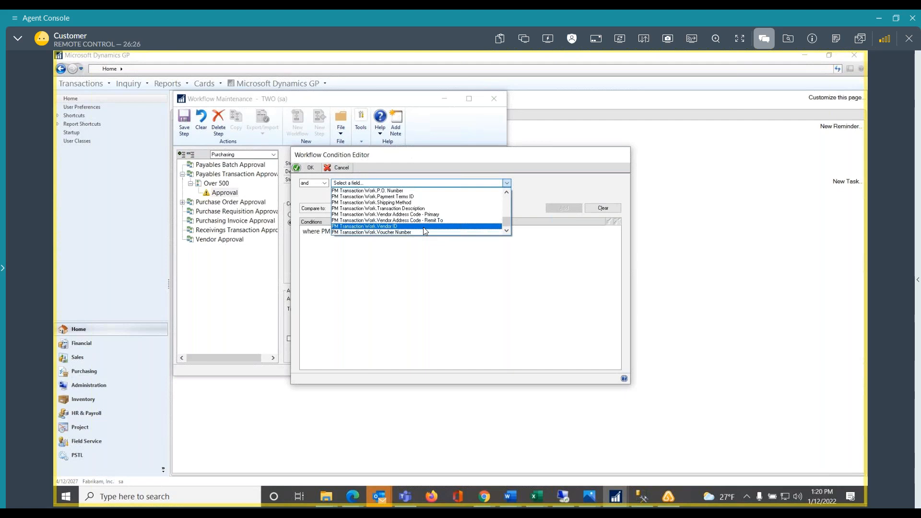
pyautogui.click(445, 251)
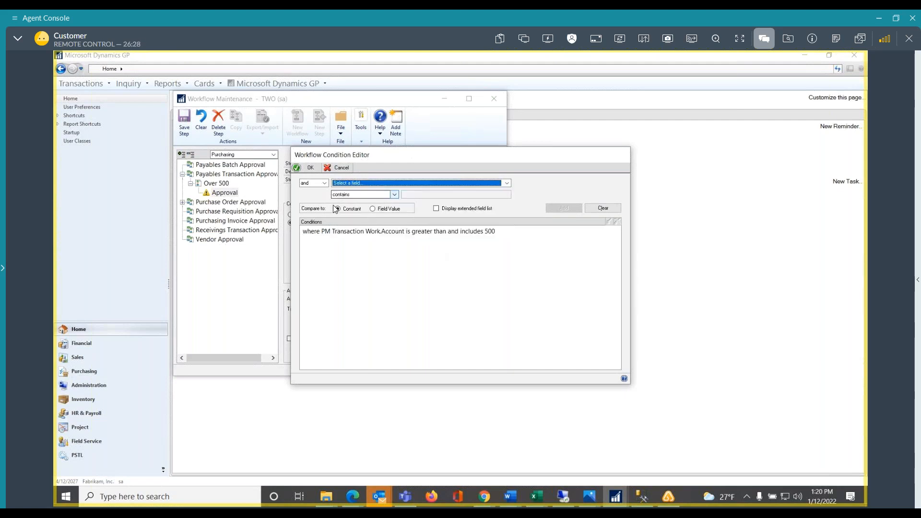
# Accept the condition and try to save the Approval step
pyautogui.click(310, 169)
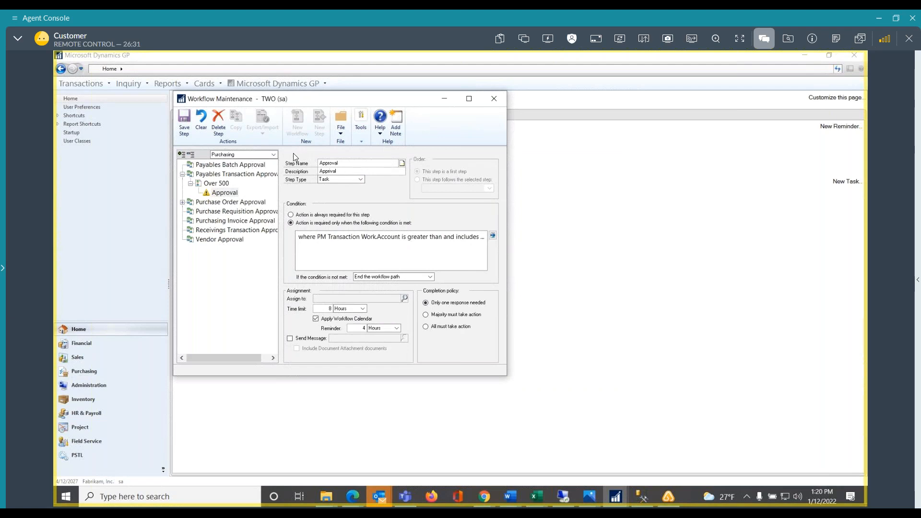
pyautogui.click(184, 122)
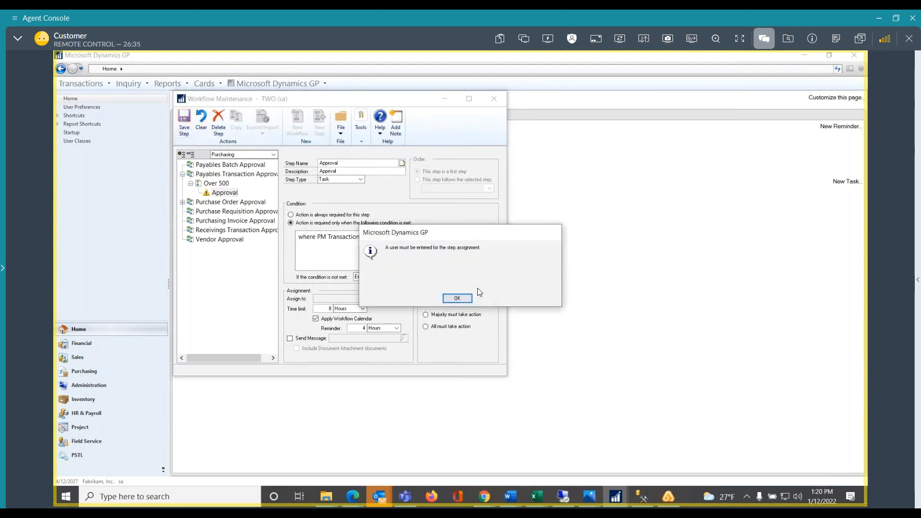
pyautogui.click(444, 299)
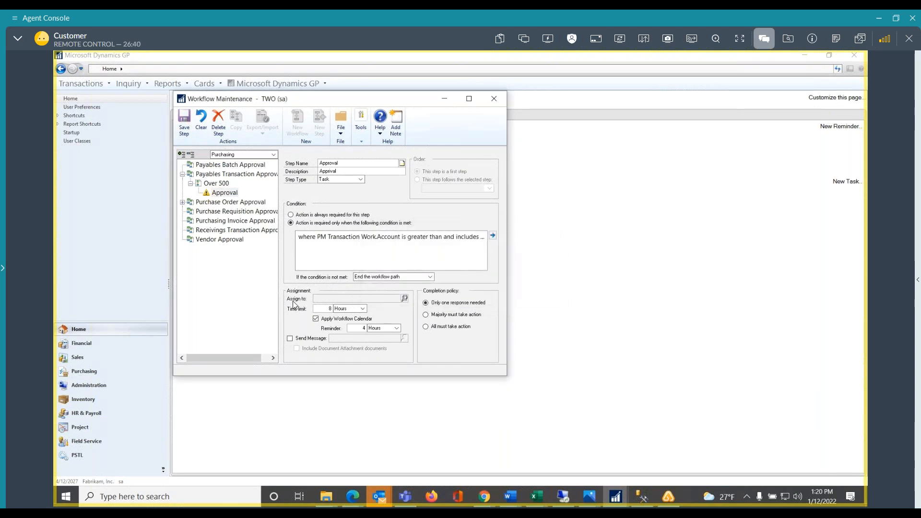
# Find the approver's user account under People and Groups and assign the Approval step to that person
pyautogui.click(404, 298)
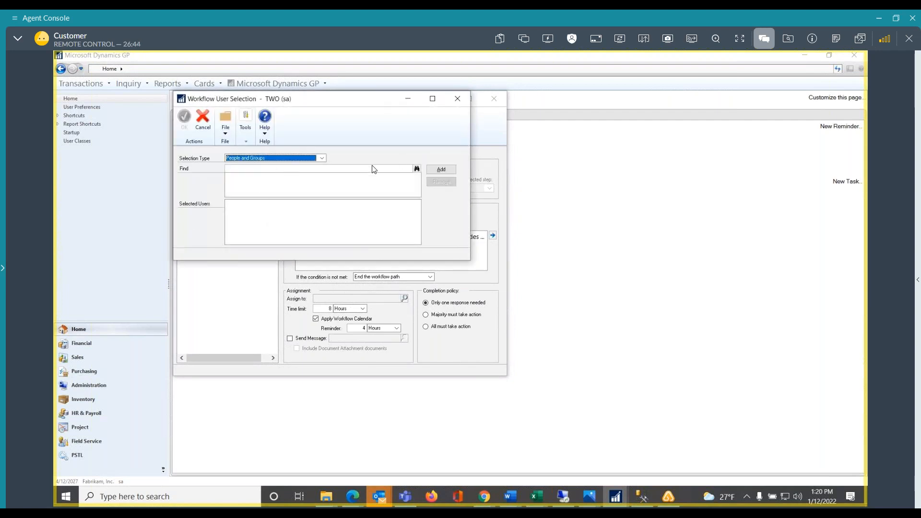
pyautogui.click(372, 170)
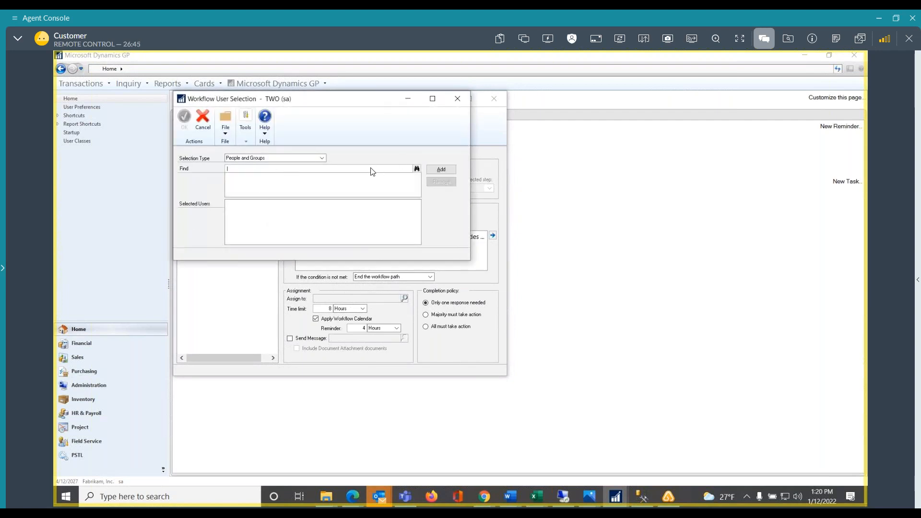
pyautogui.write('kiggle')
pyautogui.click(441, 170)
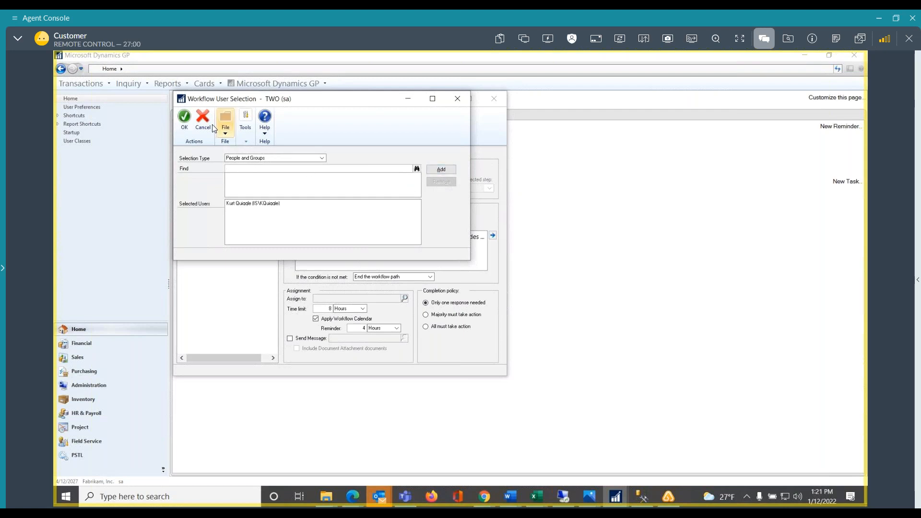
pyautogui.click(184, 119)
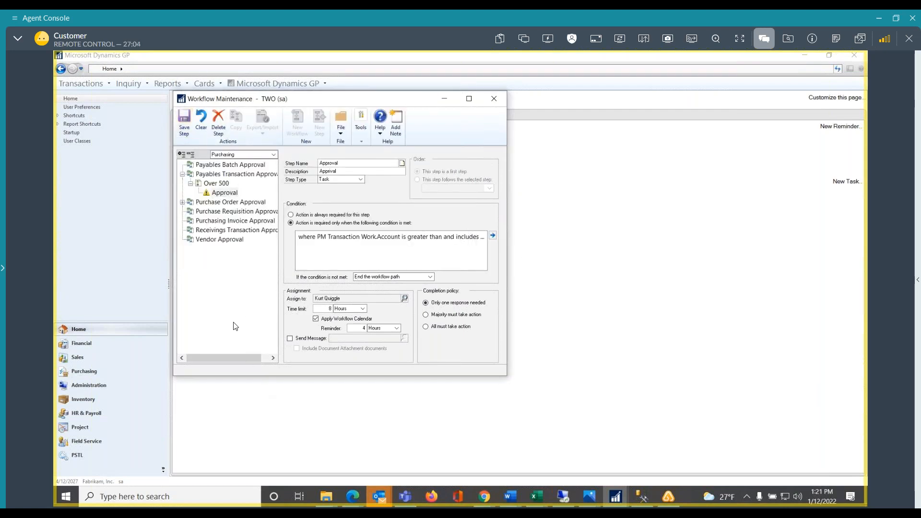
# Enable the WF ASSIGN PMDOC APPROVAL message for the step, then review and save its message setup
pyautogui.click(289, 339)
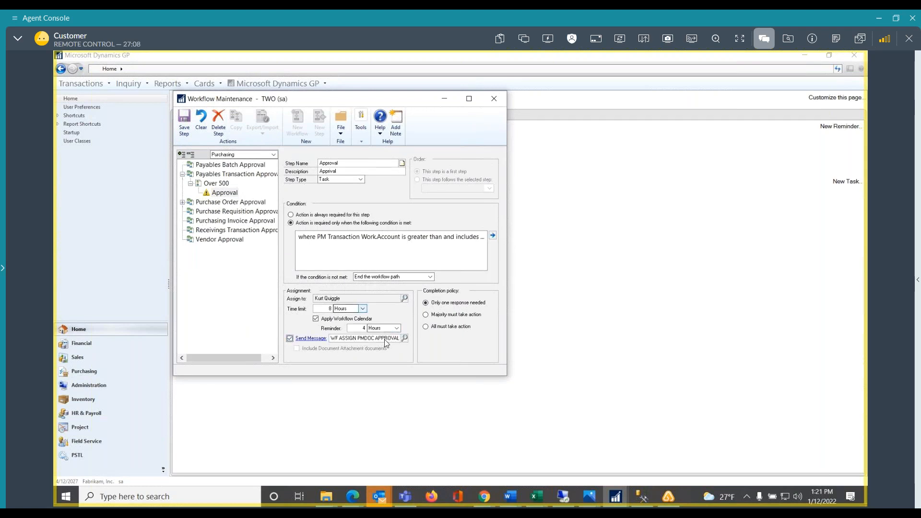
pyautogui.click(318, 340)
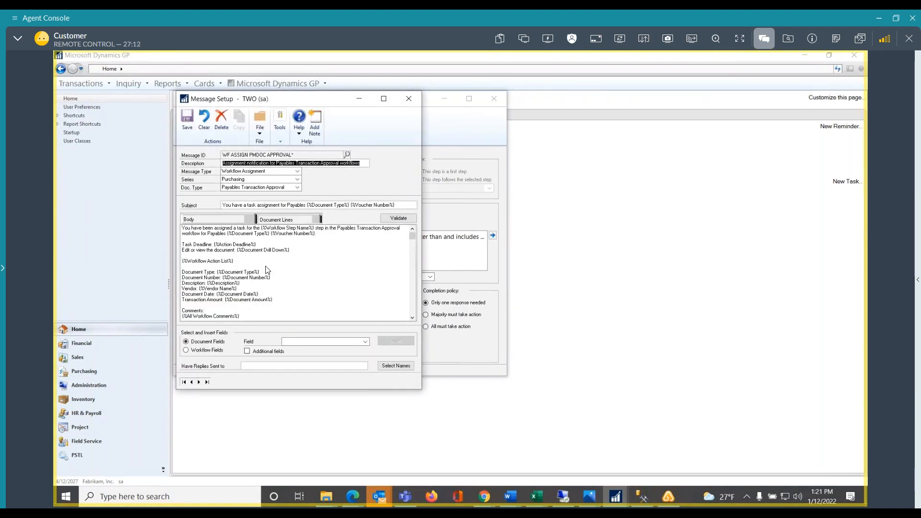
pyautogui.click(298, 266)
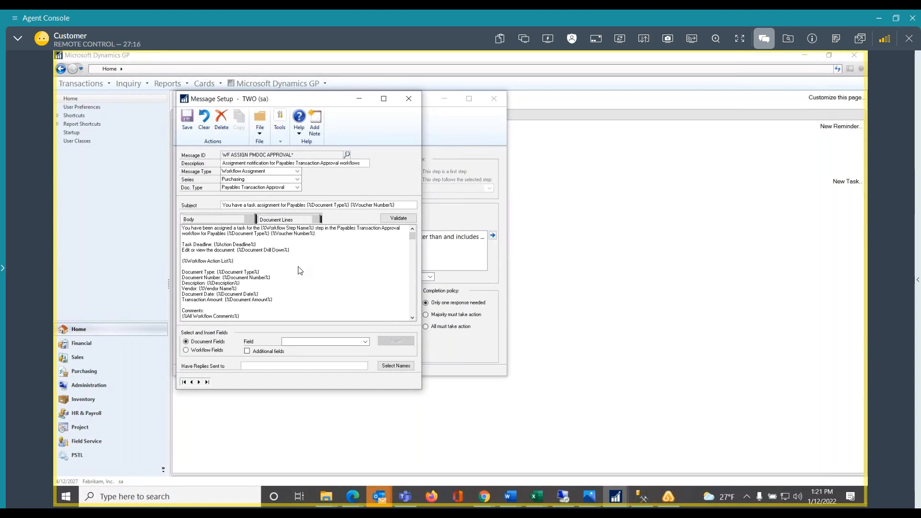
pyautogui.scroll(-1, 299, 272)
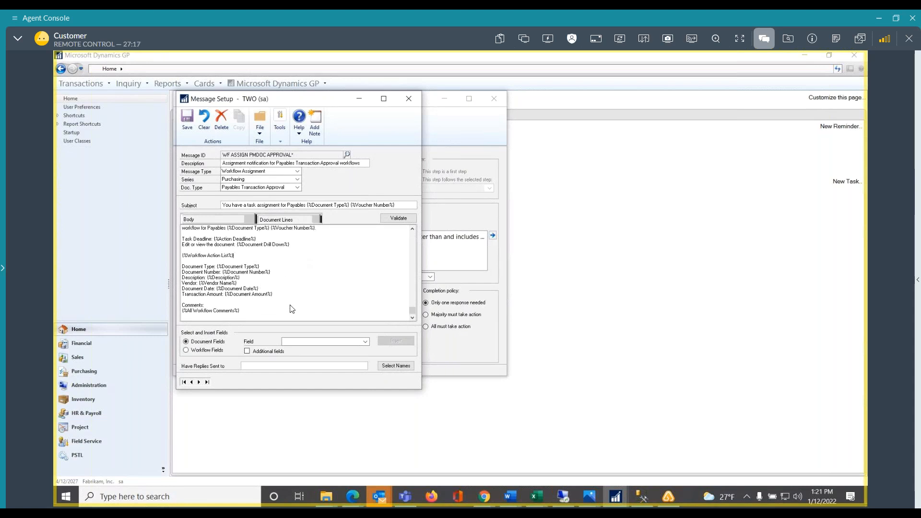
pyautogui.scroll(1, 292, 308)
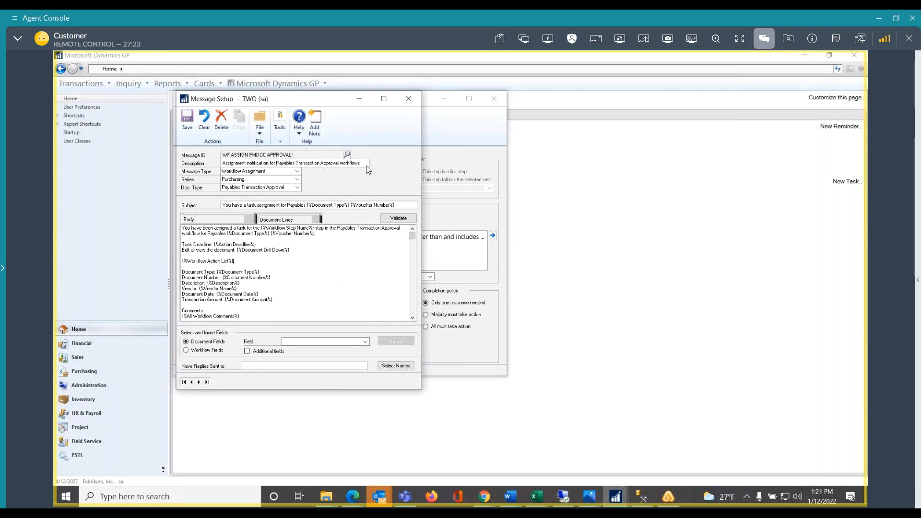
pyautogui.click(186, 119)
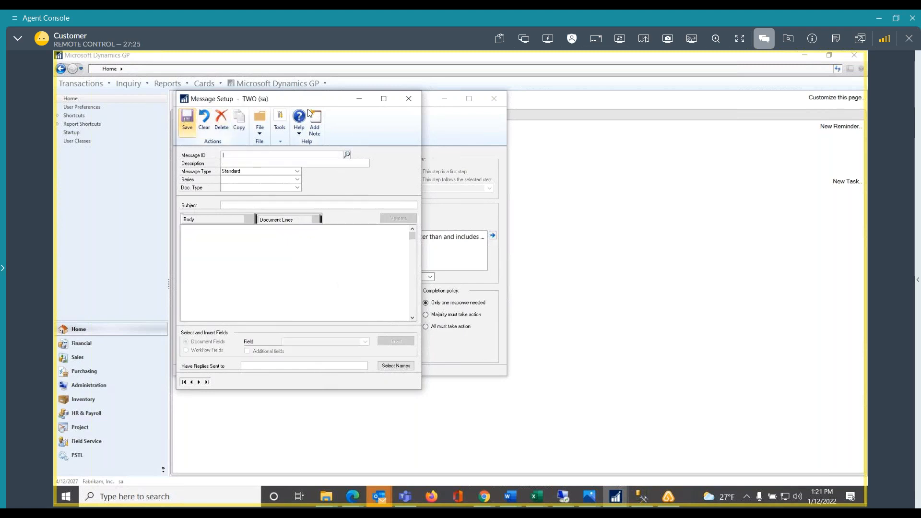
pyautogui.click(410, 99)
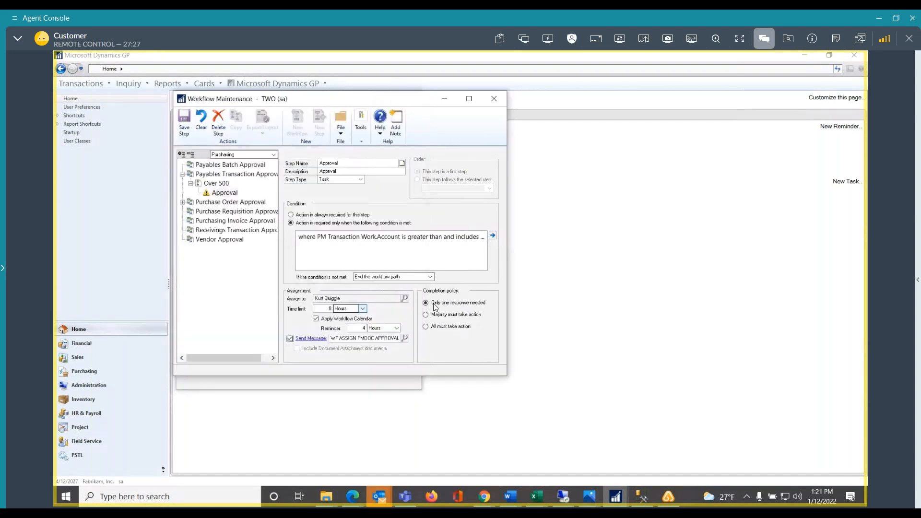
# Save the Approval step, collapse the Payables Transaction Approval branch, and minimize the workflow maintenance window
pyautogui.click(188, 123)
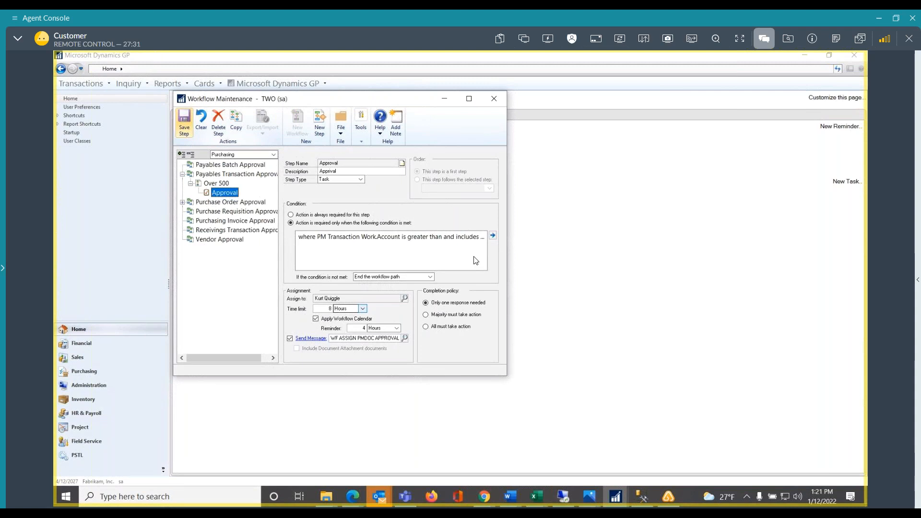
pyautogui.click(183, 174)
pyautogui.moveTo(386, 103); pyautogui.dragTo(824, 103)
pyautogui.moveTo(763, 102); pyautogui.dragTo(613, 99)
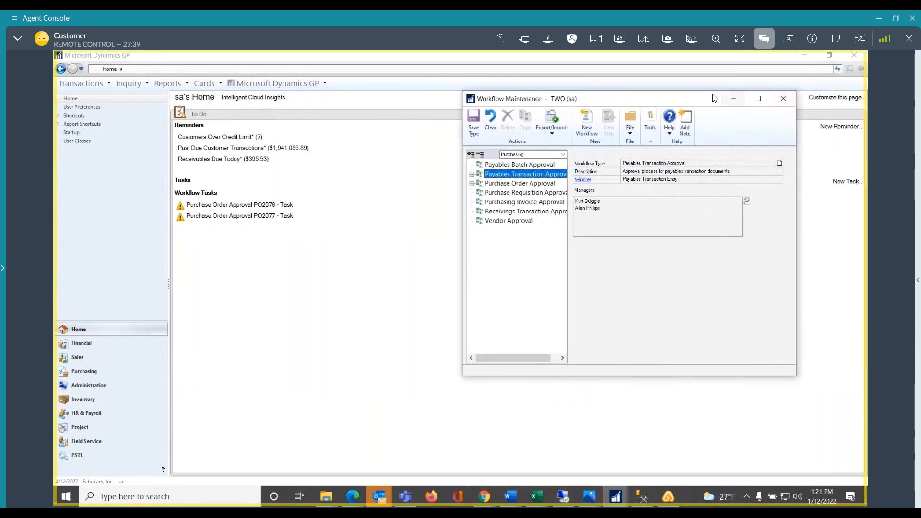
pyautogui.click(733, 98)
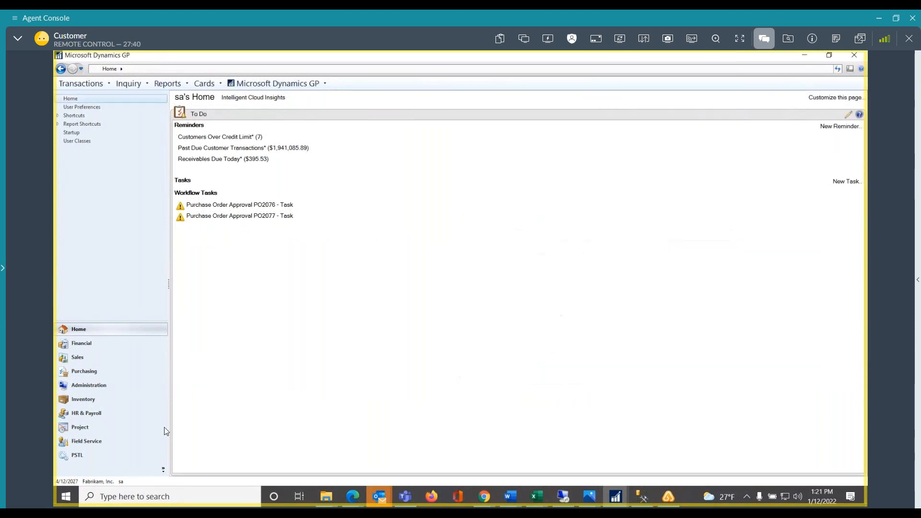
# Start a new payables invoice transaction with a test description containing the tester's name and vendor ACETRAVE0001
pyautogui.click(75, 370)
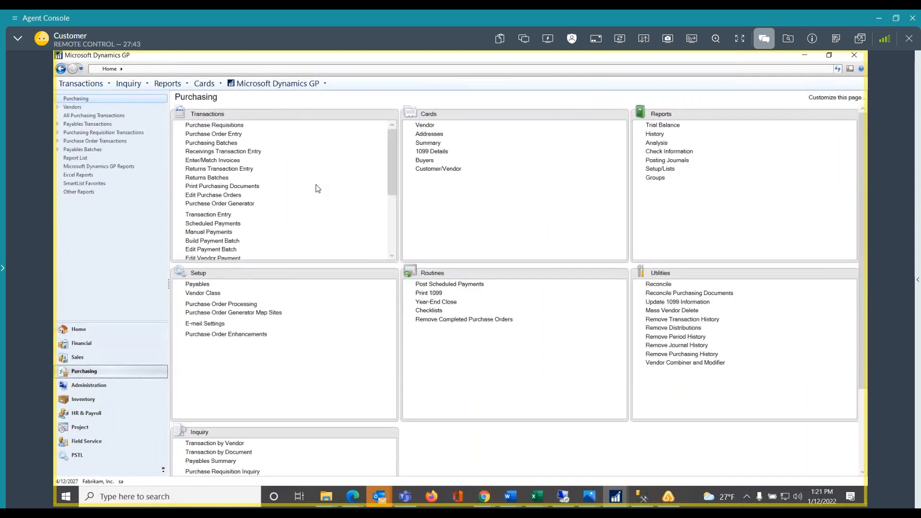
pyautogui.click(203, 216)
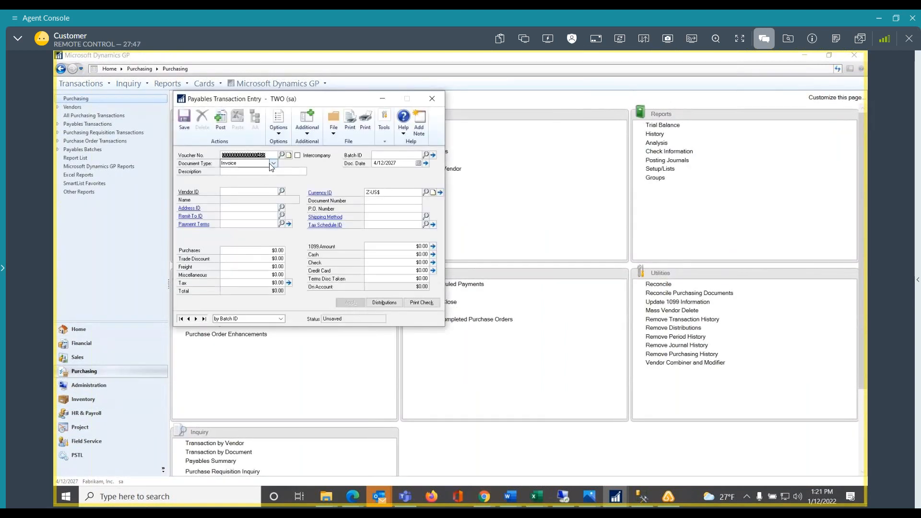
pyautogui.click(263, 172)
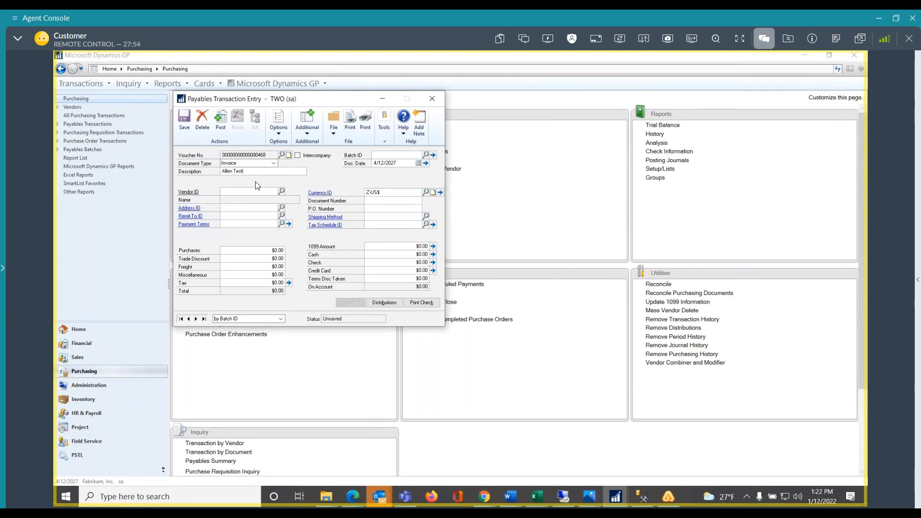
pyautogui.click(281, 191)
pyautogui.doubleClick(241, 222)
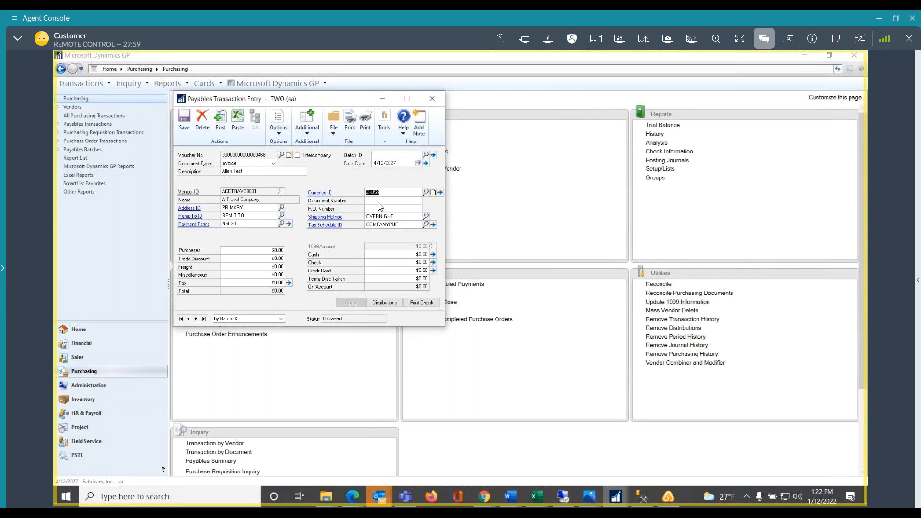
# Enter document number AIRFARE and a purchases amount of $550.00 on the invoice, and review its distributions
pyautogui.press('Tab')
pyautogui.click(262, 251)
pyautogui.write('550')
pyautogui.press('Tab')
pyautogui.click(384, 303)
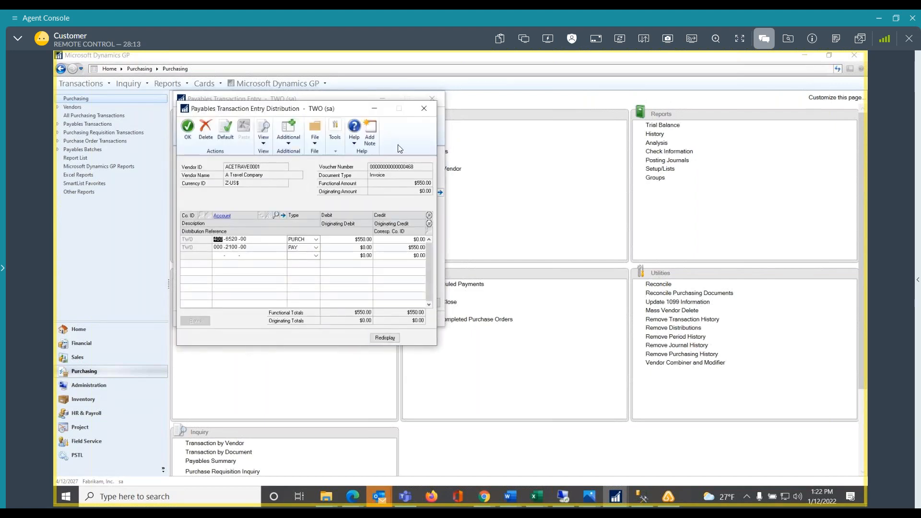
pyautogui.click(424, 109)
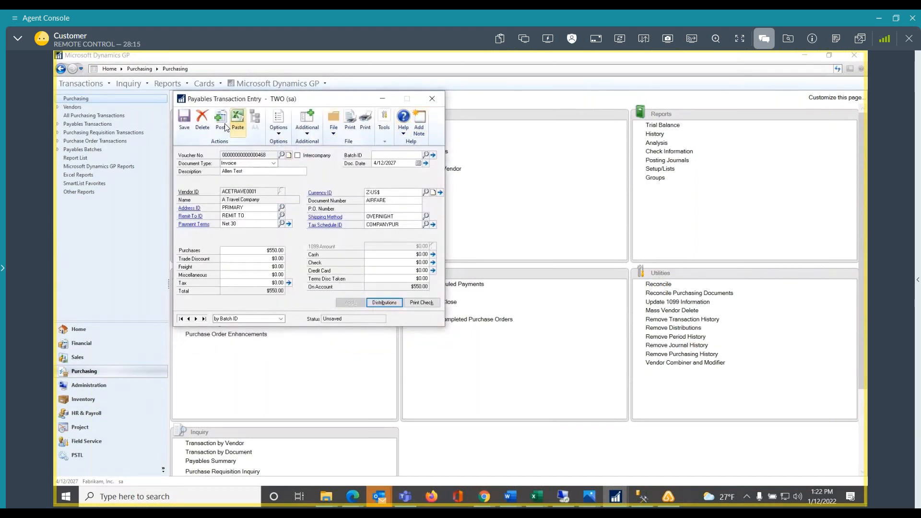
# Try to post the invoice directly, and save it in a new payables batch named AP
pyautogui.click(225, 120)
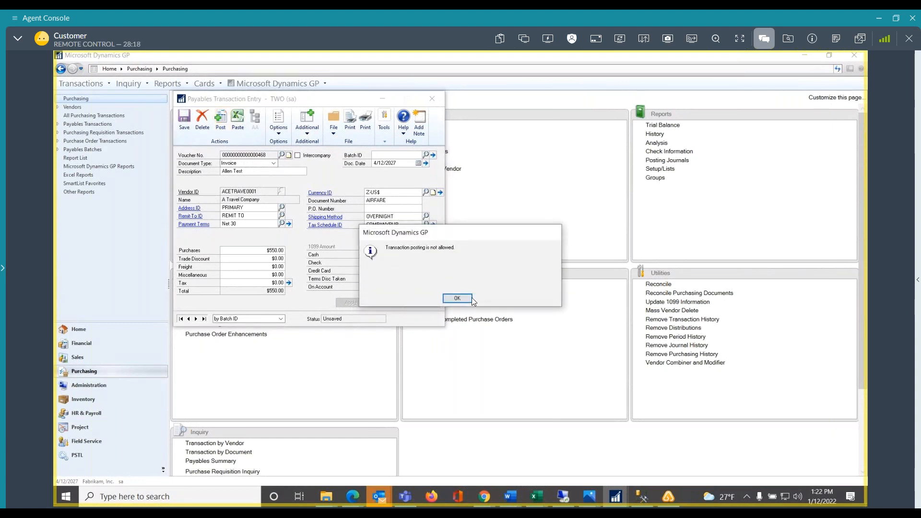
pyautogui.click(461, 298)
pyautogui.click(398, 155)
pyautogui.write('AP')
pyautogui.press('Tab')
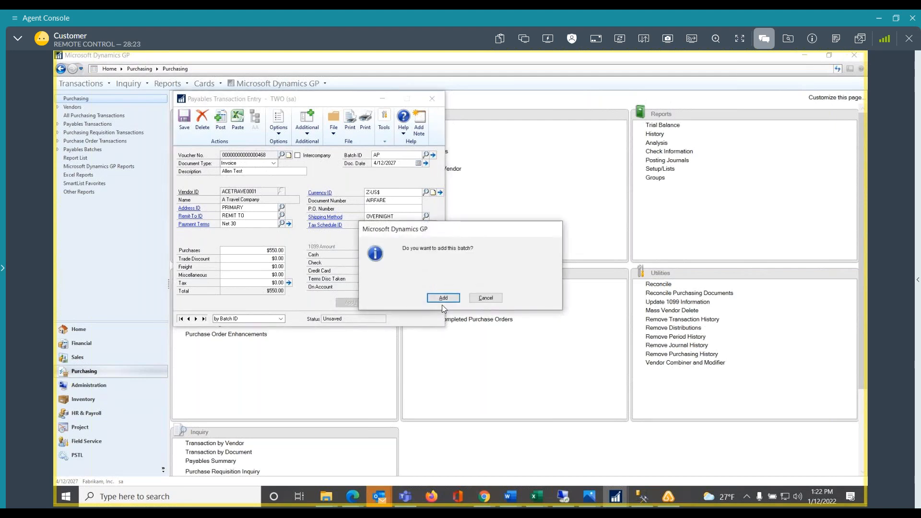
pyautogui.click(442, 298)
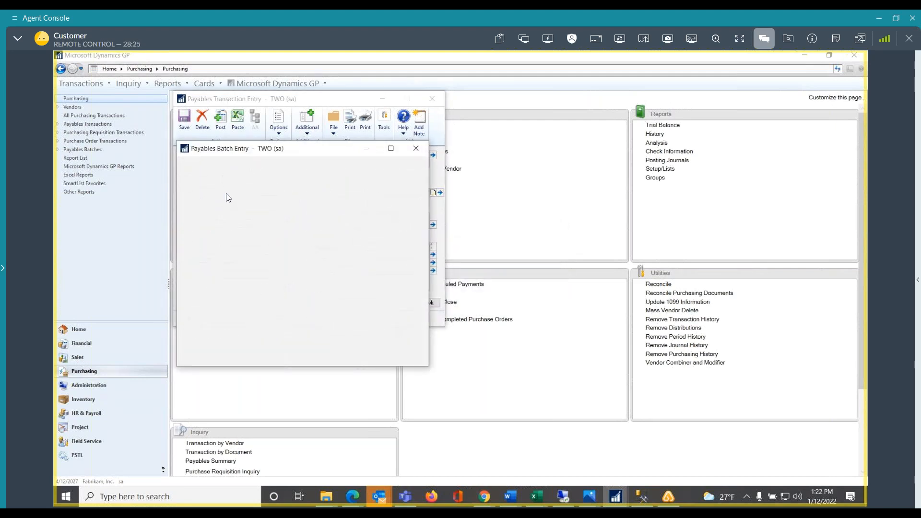
pyautogui.click(189, 168)
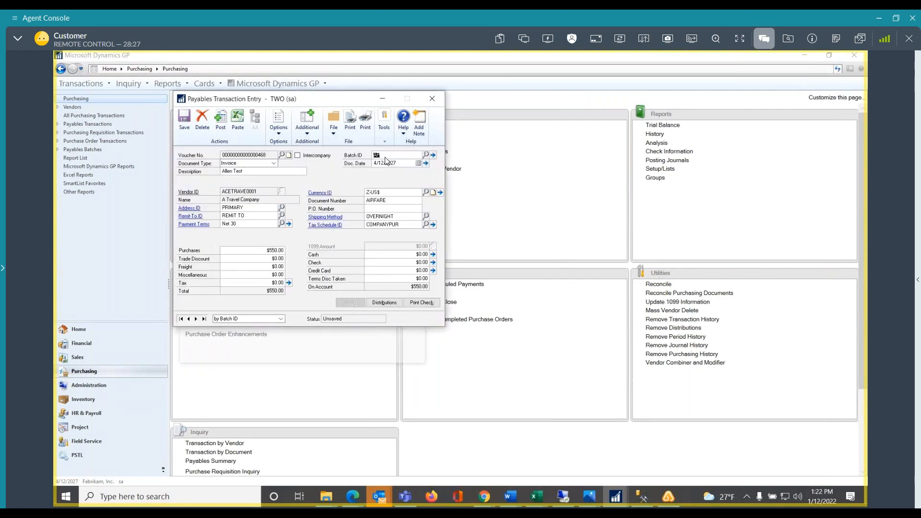
pyautogui.click(184, 119)
# Enter and save a second invoice in batch AP for vendor ADVANCED0001 with document number CALCULATOR and purchases of $480.00, and close transaction entry
pyautogui.click(258, 192)
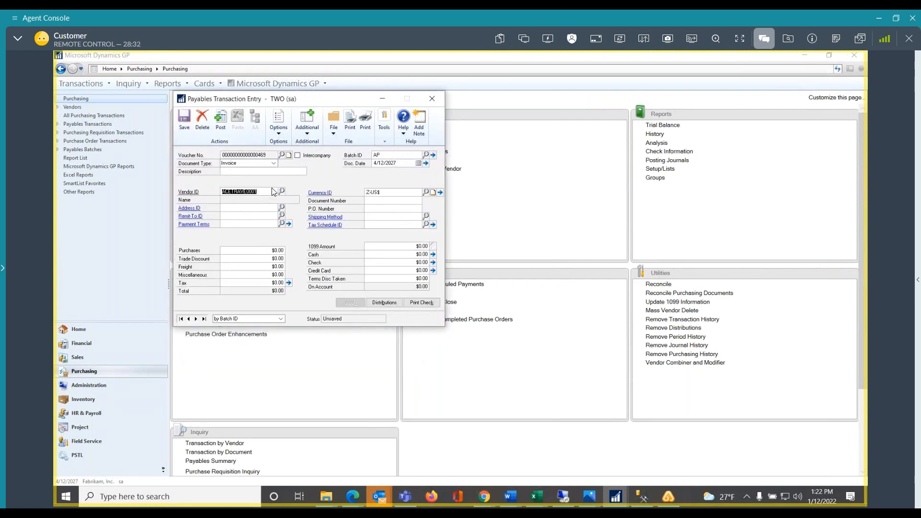
pyautogui.click(282, 191)
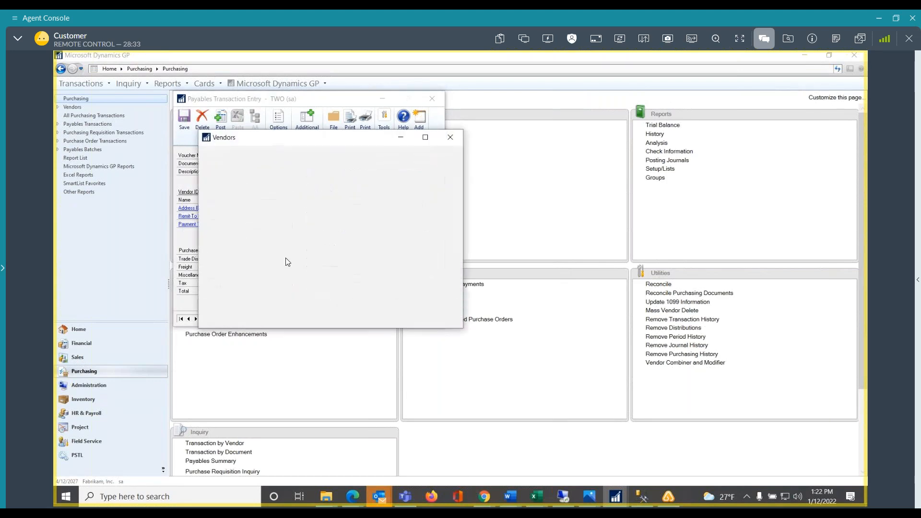
pyautogui.doubleClick(279, 231)
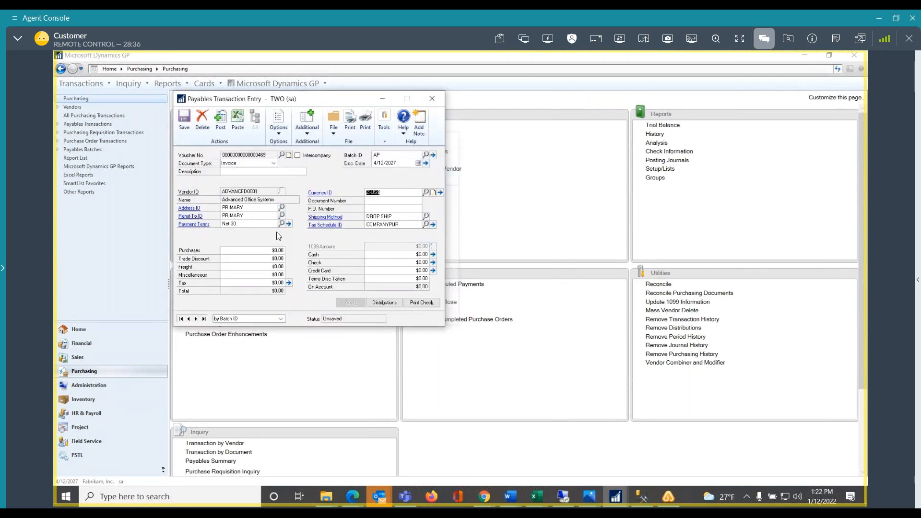
pyautogui.click(392, 202)
pyautogui.click(242, 253)
pyautogui.write('480.0')
pyautogui.press('Tab')
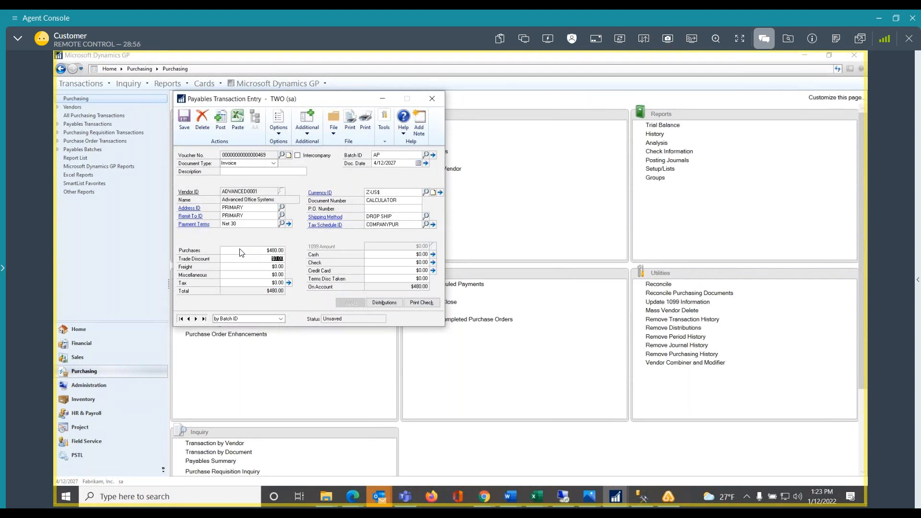
pyautogui.click(184, 117)
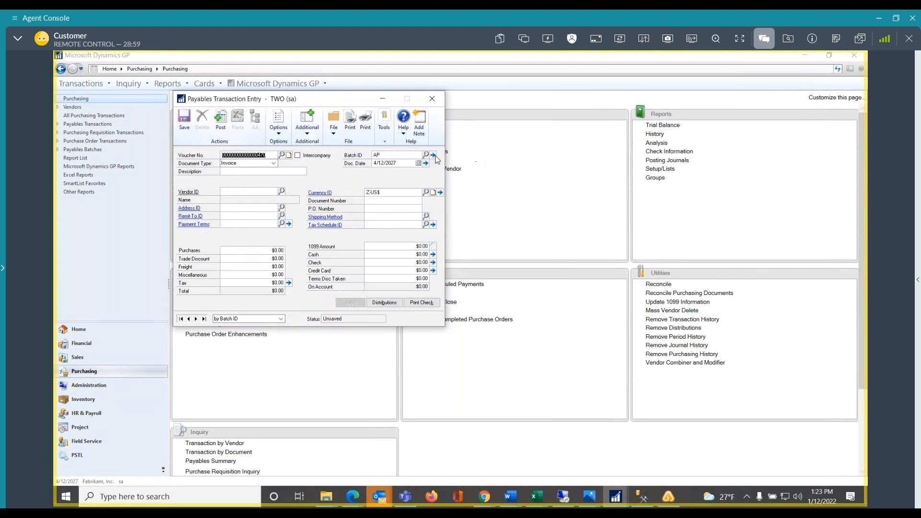
pyautogui.click(432, 98)
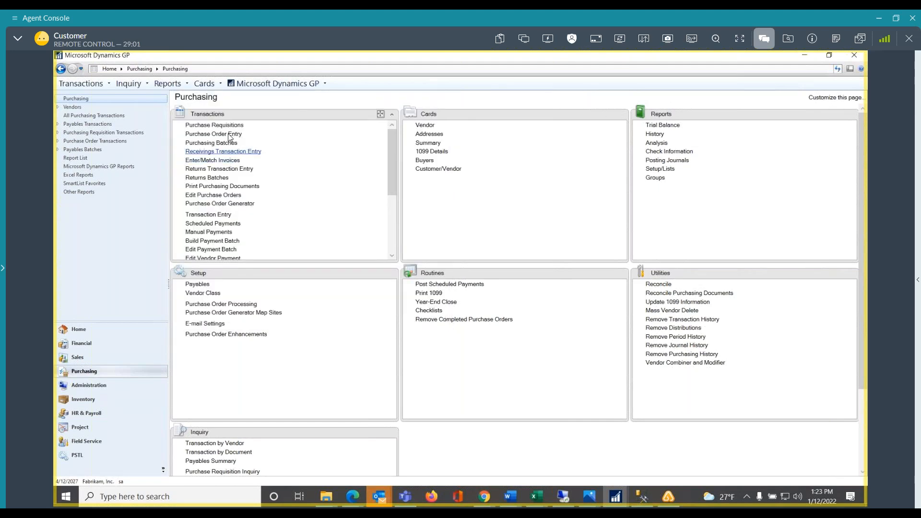
# Open payables batch entry and load the existing batch AP with origin Payables Trx Entry
pyautogui.click(202, 144)
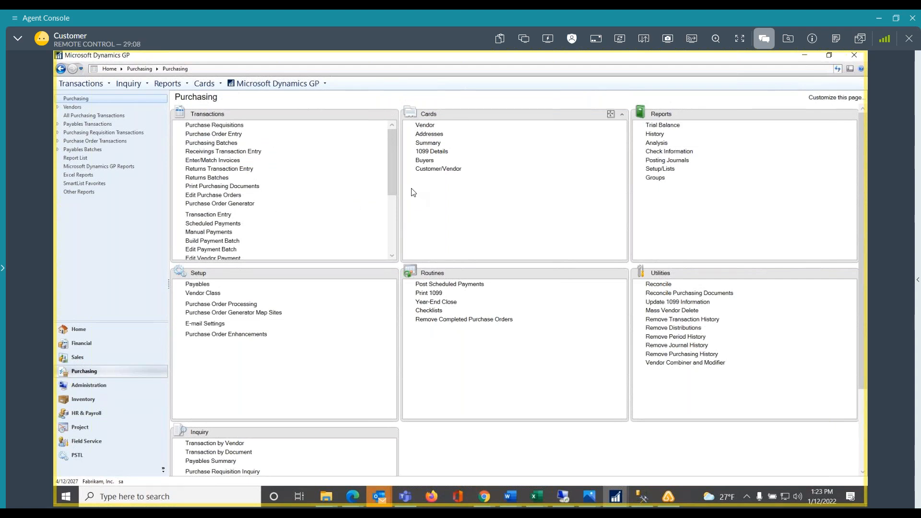
pyautogui.moveTo(391, 177); pyautogui.dragTo(389, 230)
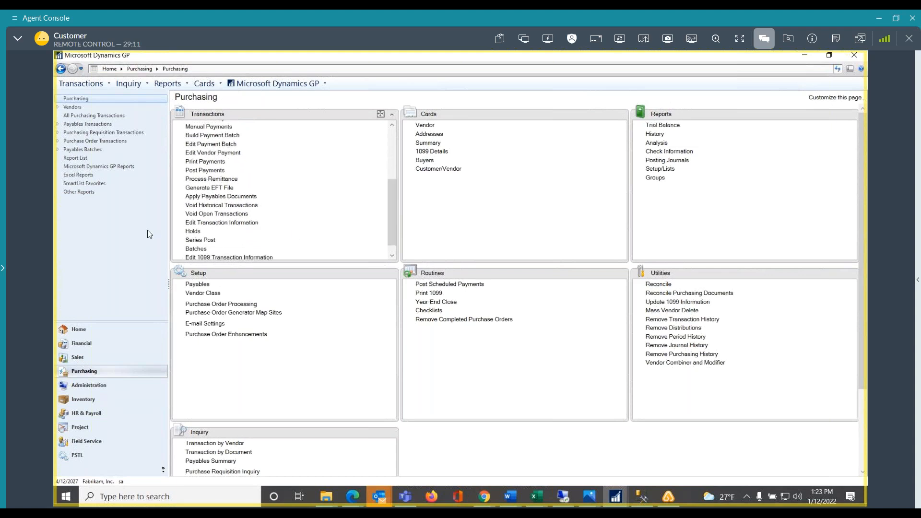
pyautogui.click(197, 250)
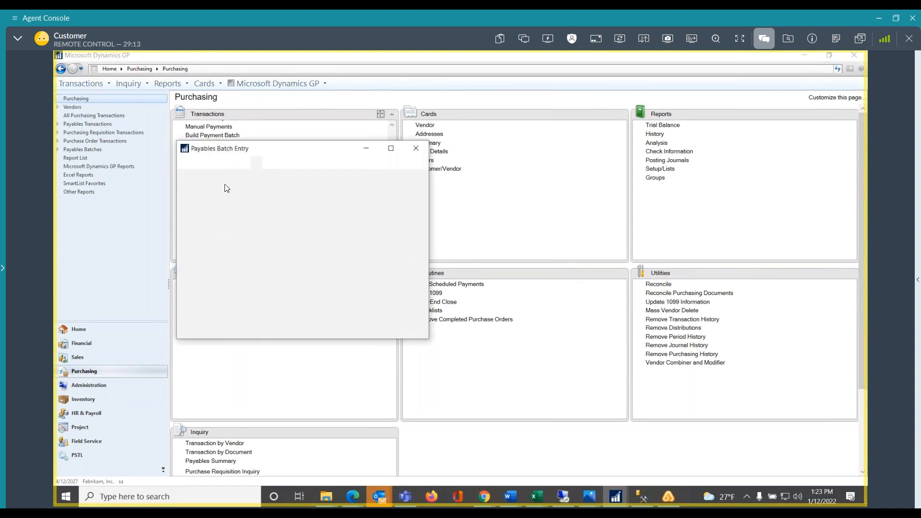
pyautogui.write('AP')
pyautogui.press('Tab')
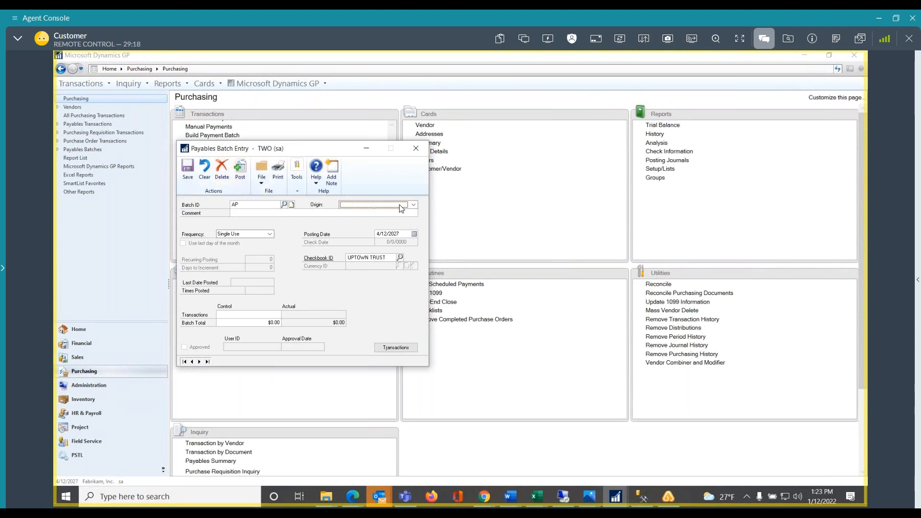
pyautogui.click(375, 205)
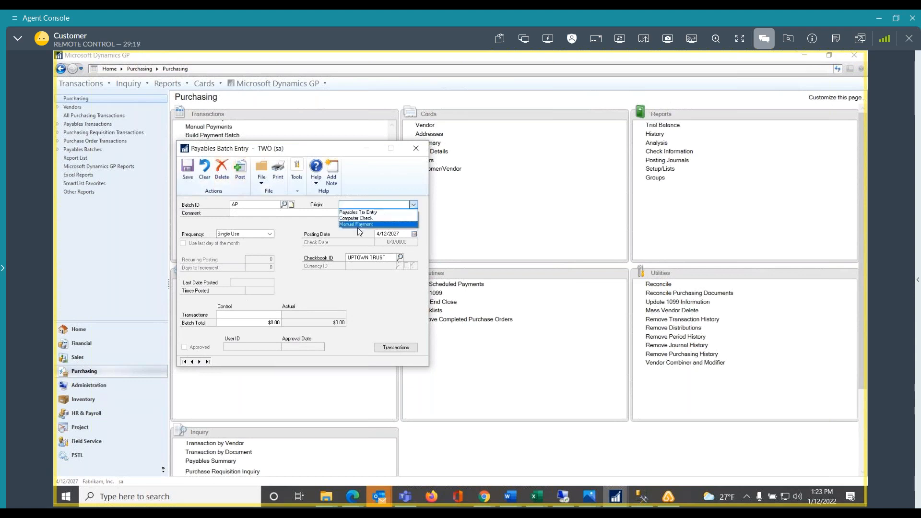
pyautogui.click(361, 212)
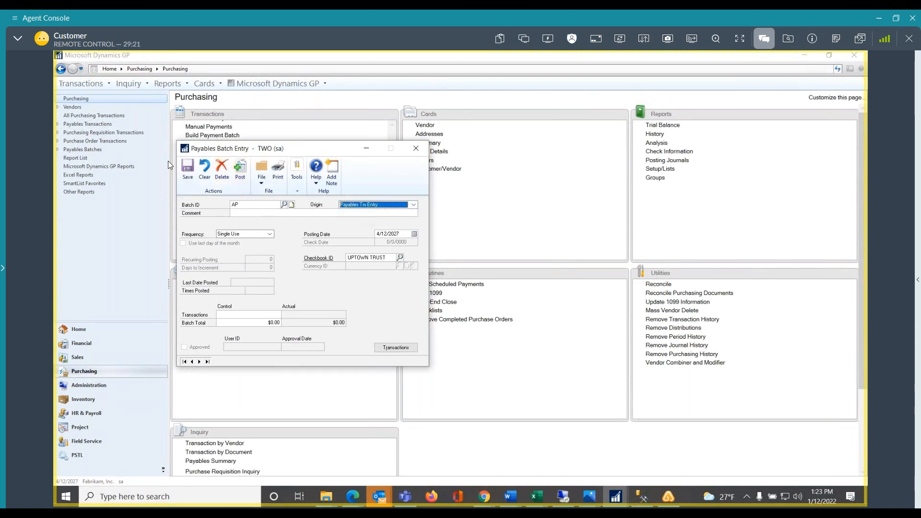
pyautogui.click(287, 204)
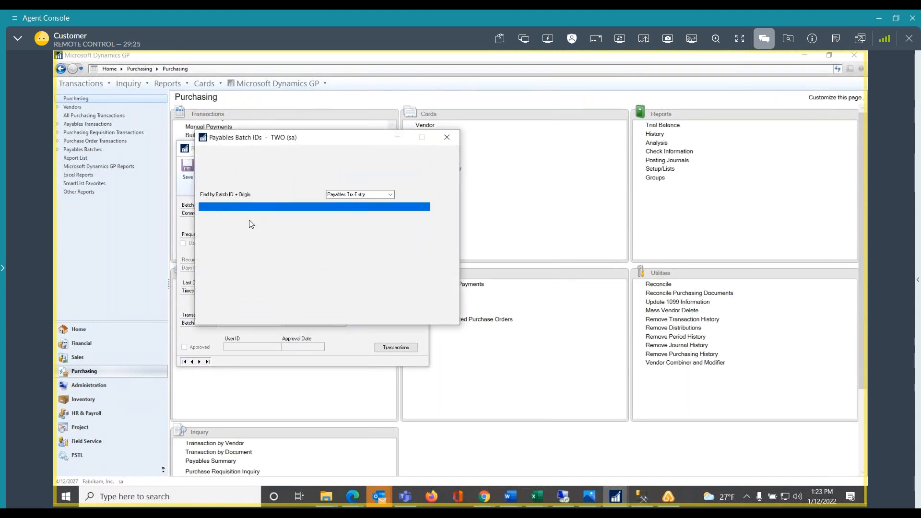
pyautogui.doubleClick(219, 224)
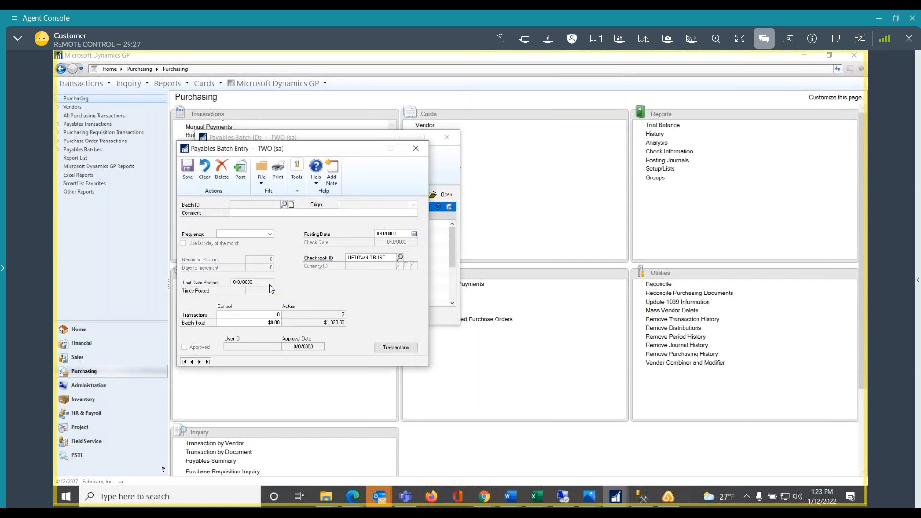
# Post batch AP with the Trx Entry Posting Journal output to screen, skip the remaining reports, and close the batch window and journal
pyautogui.click(239, 168)
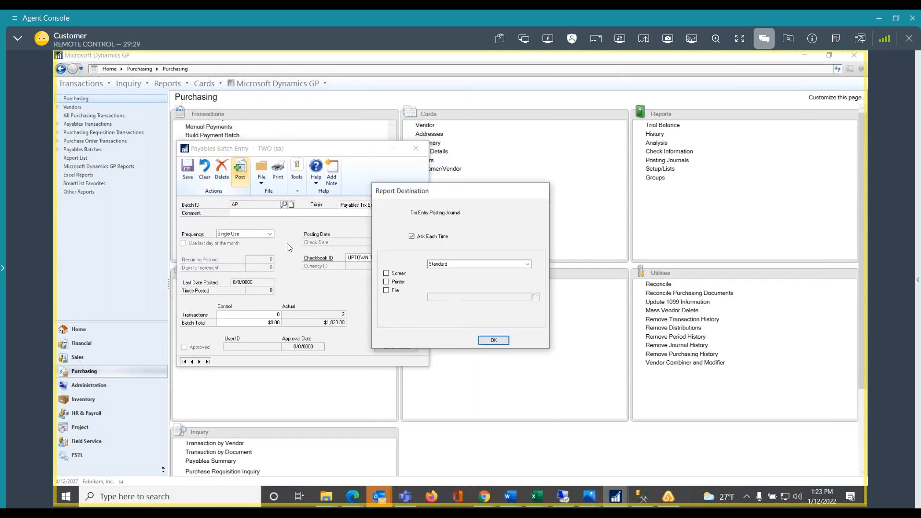
pyautogui.click(401, 275)
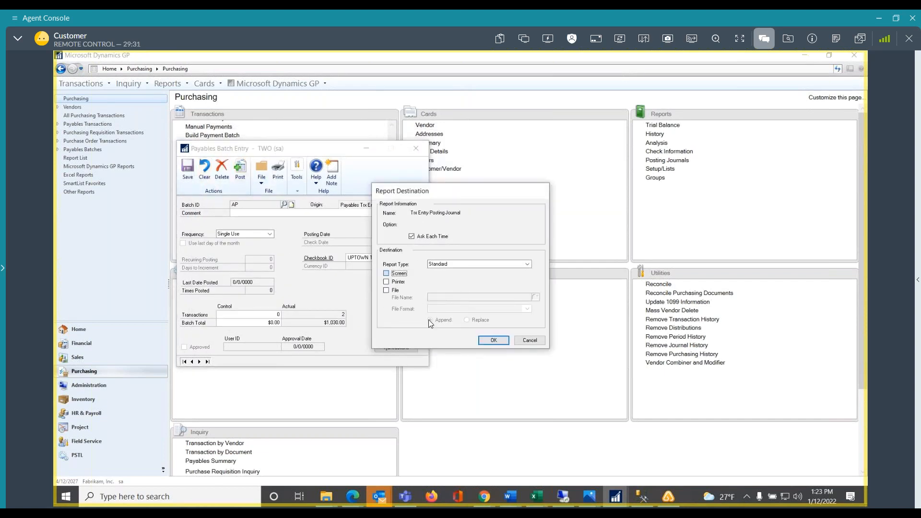
pyautogui.click(499, 342)
pyautogui.click(527, 339)
pyautogui.click(527, 341)
pyautogui.click(525, 340)
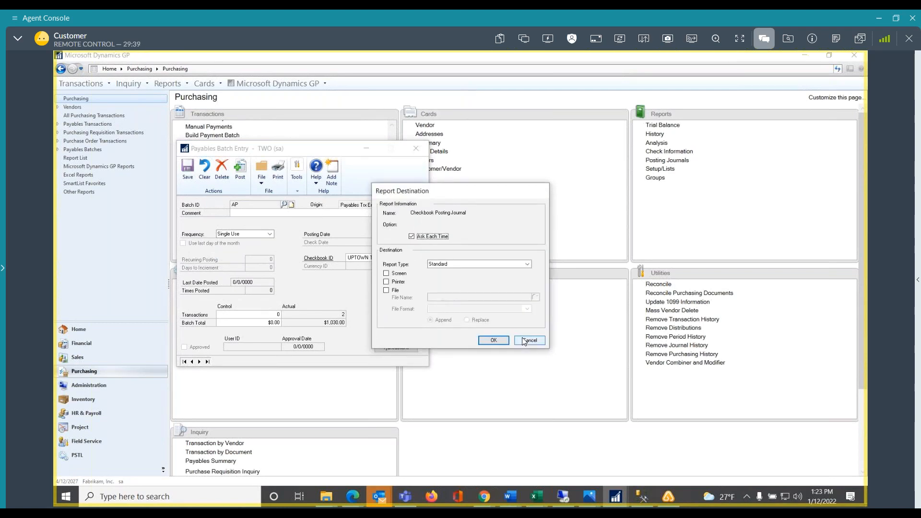
pyautogui.click(526, 341)
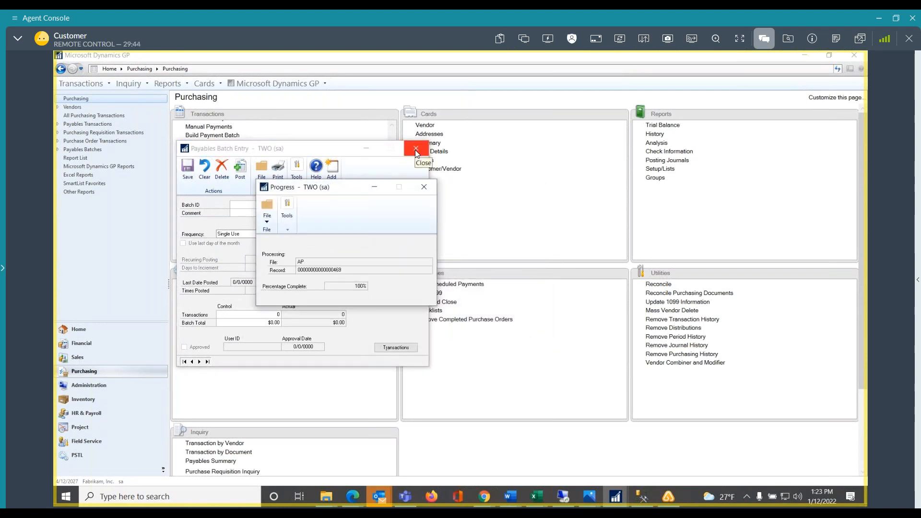
pyautogui.click(415, 151)
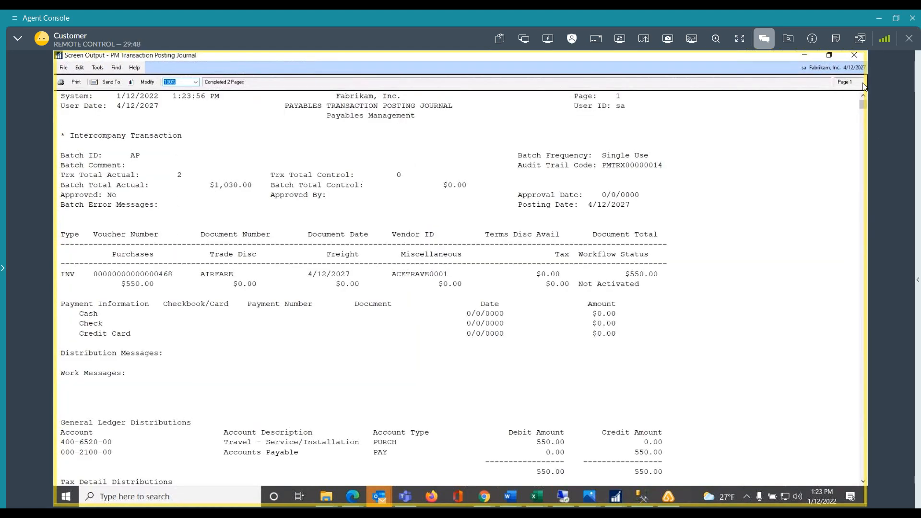
pyautogui.click(855, 59)
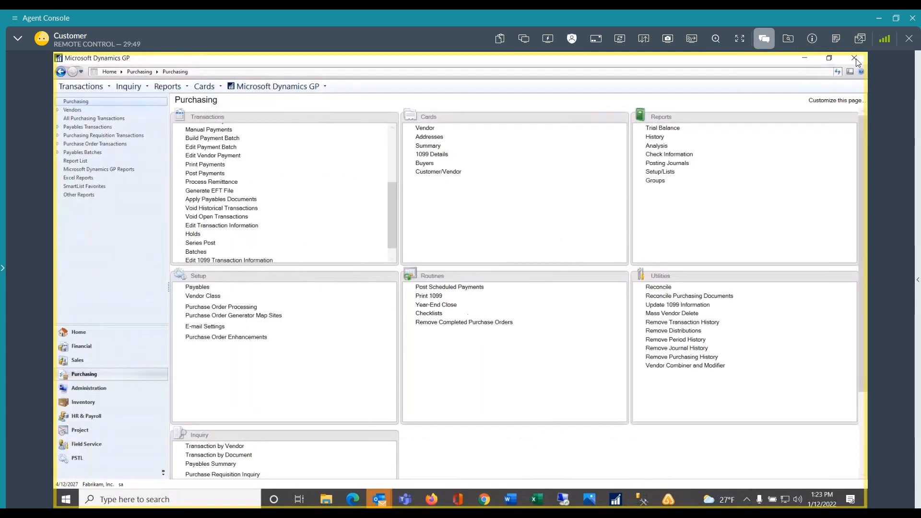
# Check the home page's workflow tasks and the Outlook inbox for a payables approval request, and return to Dynamics GP
pyautogui.click(79, 331)
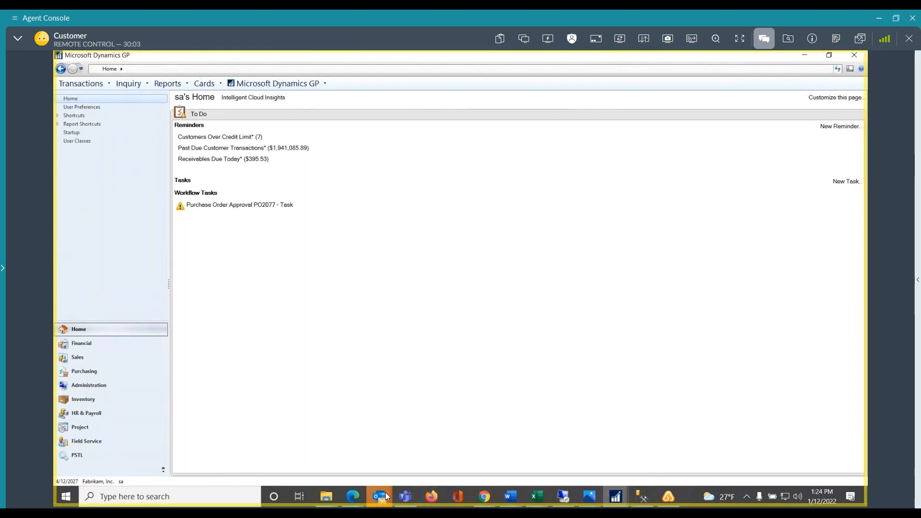
pyautogui.click(385, 494)
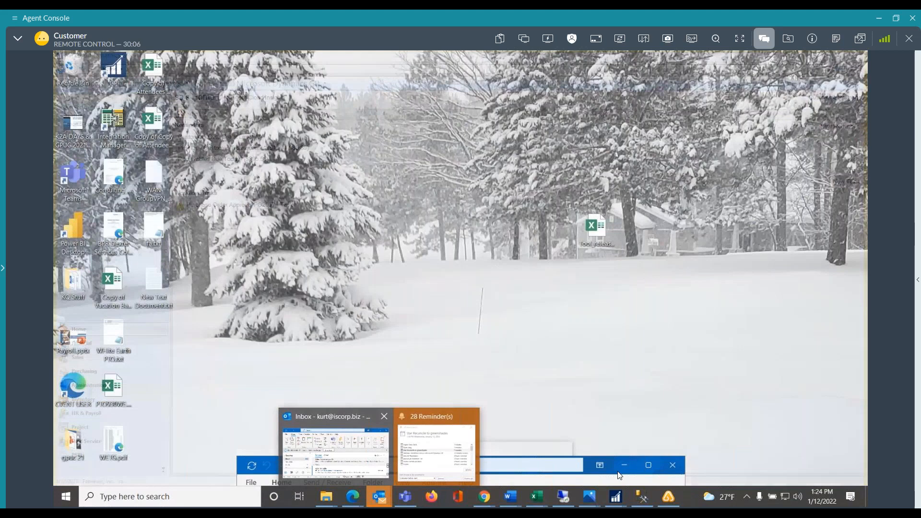
pyautogui.click(326, 451)
pyautogui.moveTo(298, 460); pyautogui.dragTo(284, 406)
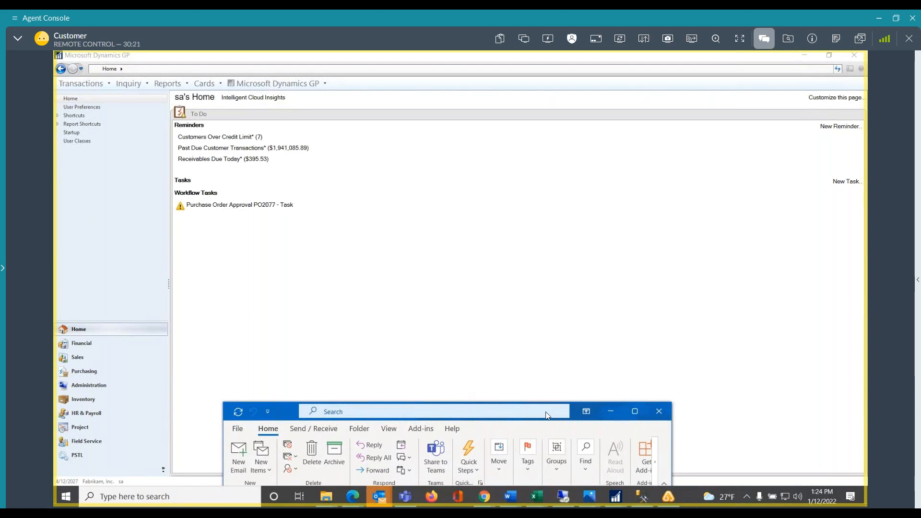
pyautogui.click(72, 377)
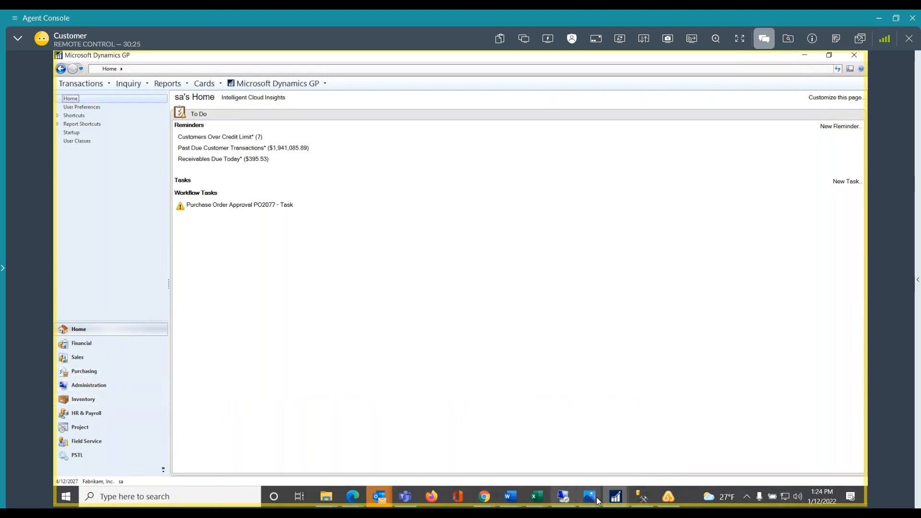
# Close the minimized workflow maintenance window and go to the Administration page
pyautogui.moveTo(614, 500)
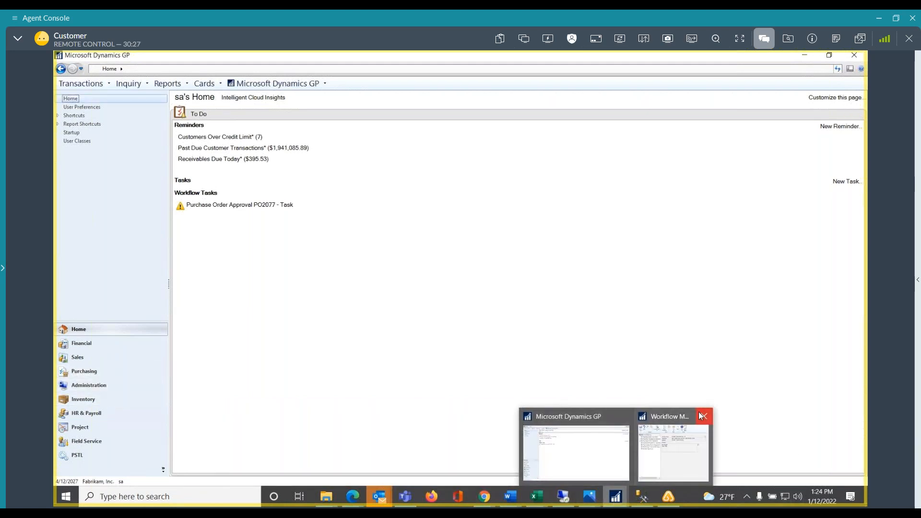
pyautogui.moveTo(674, 449)
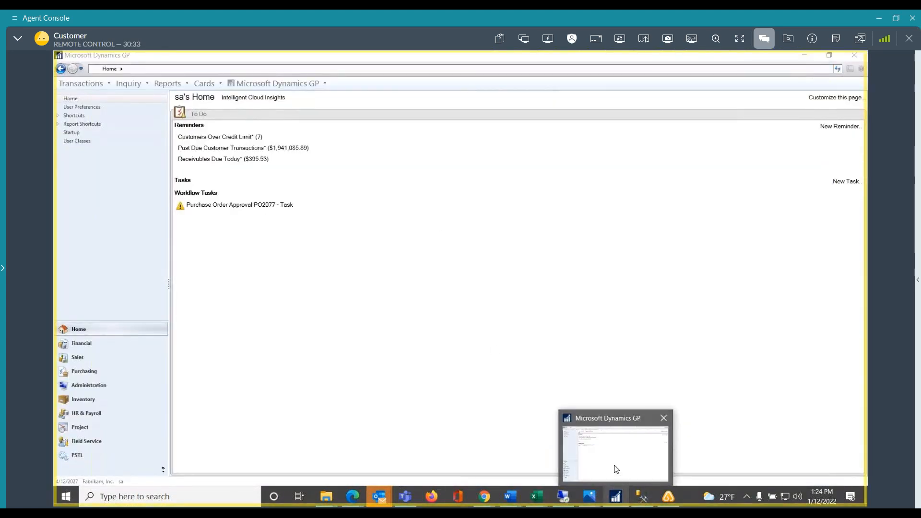
pyautogui.click(615, 470)
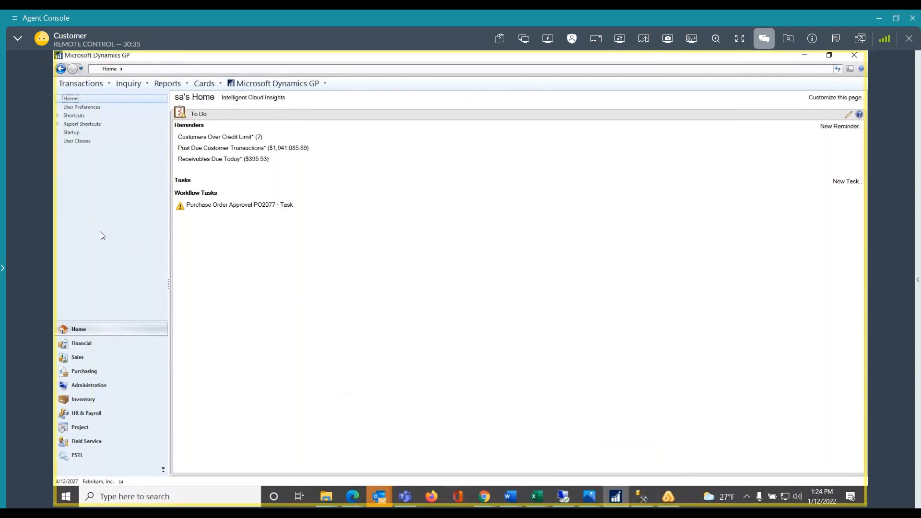
pyautogui.moveTo(626, 499)
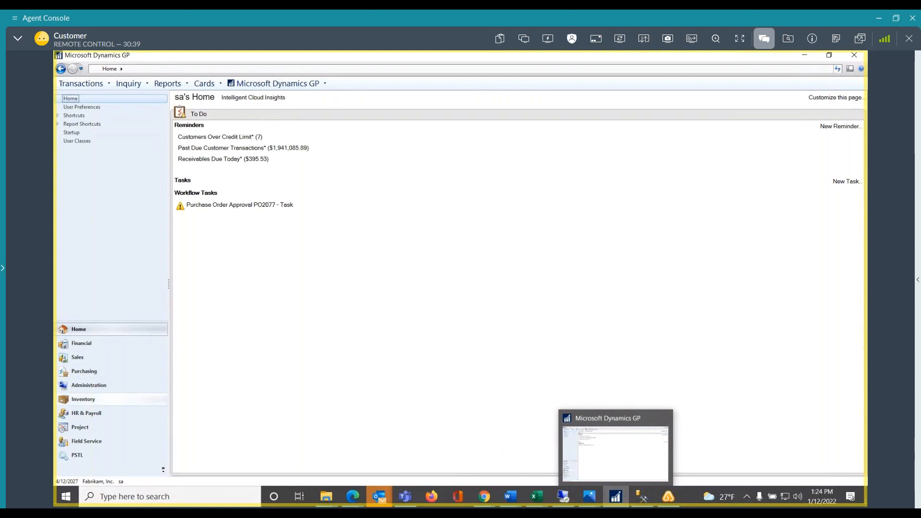
pyautogui.hotkey('ctrl', '5')
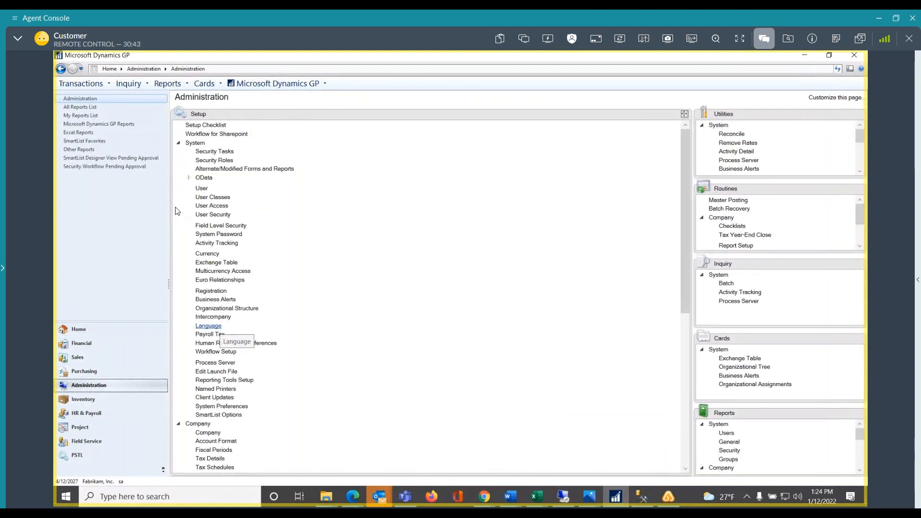
# Open the company's Workflow Maintenance and display the Over 500 workflow under Payables Transaction Approval
pyautogui.click(179, 143)
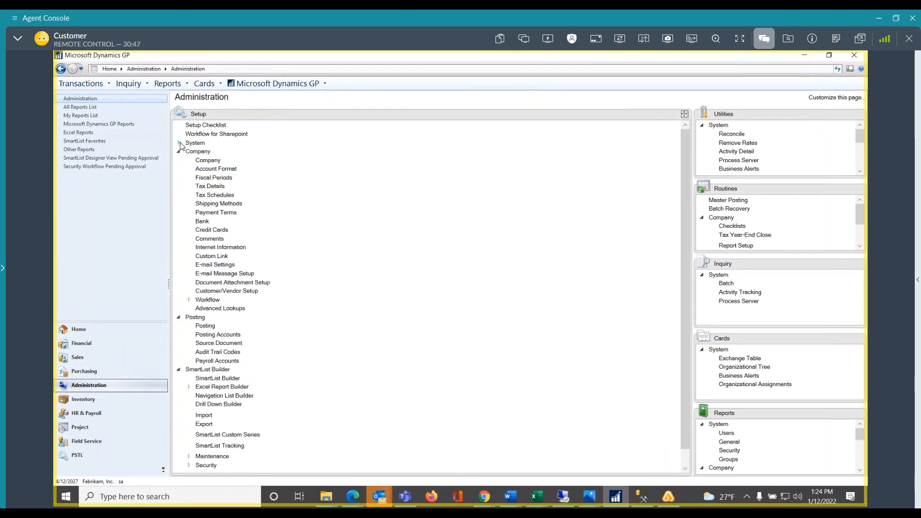
pyautogui.click(197, 302)
pyautogui.click(234, 310)
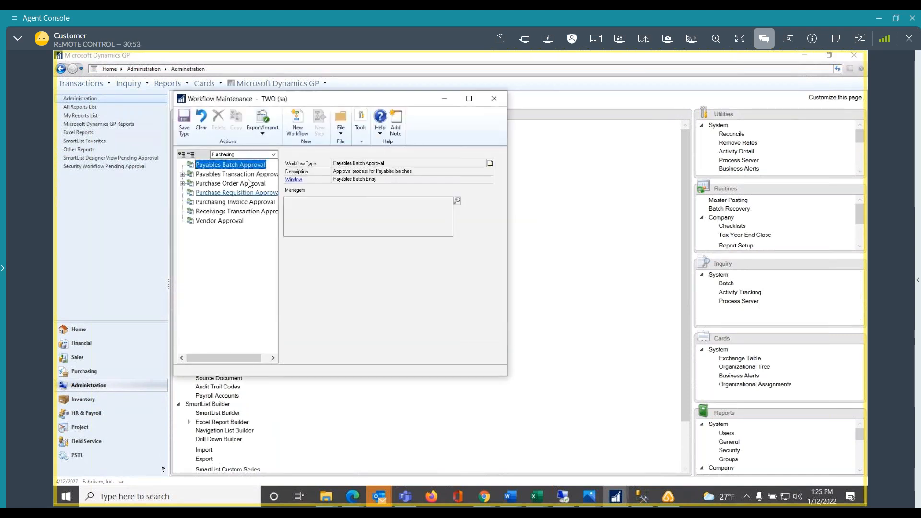
pyautogui.click(216, 175)
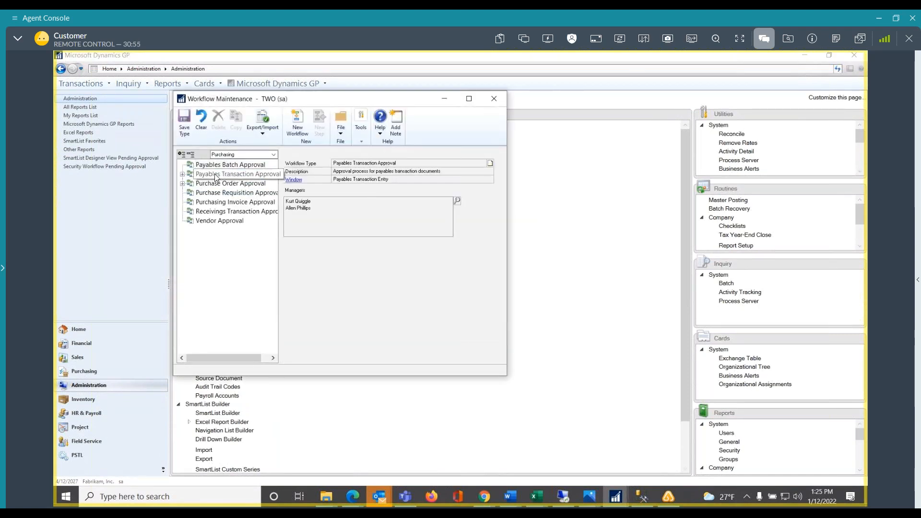
pyautogui.doubleClick(215, 176)
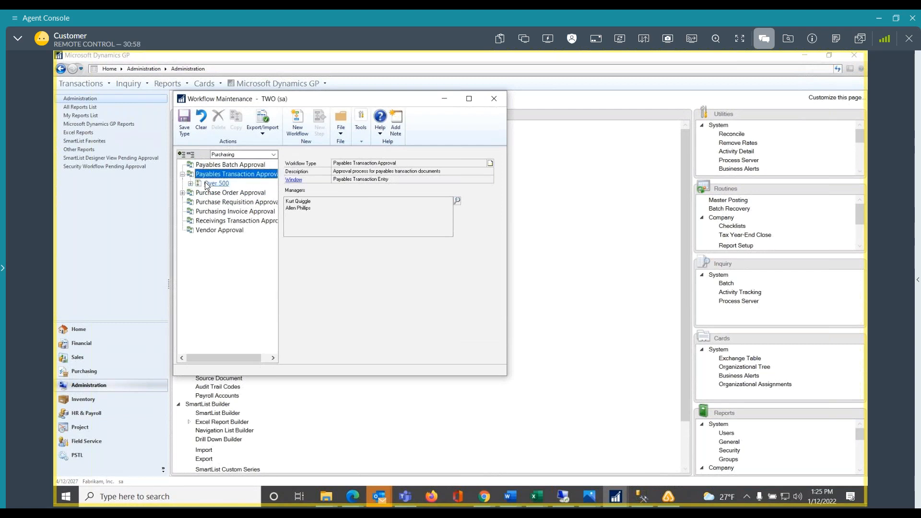
pyautogui.click(207, 184)
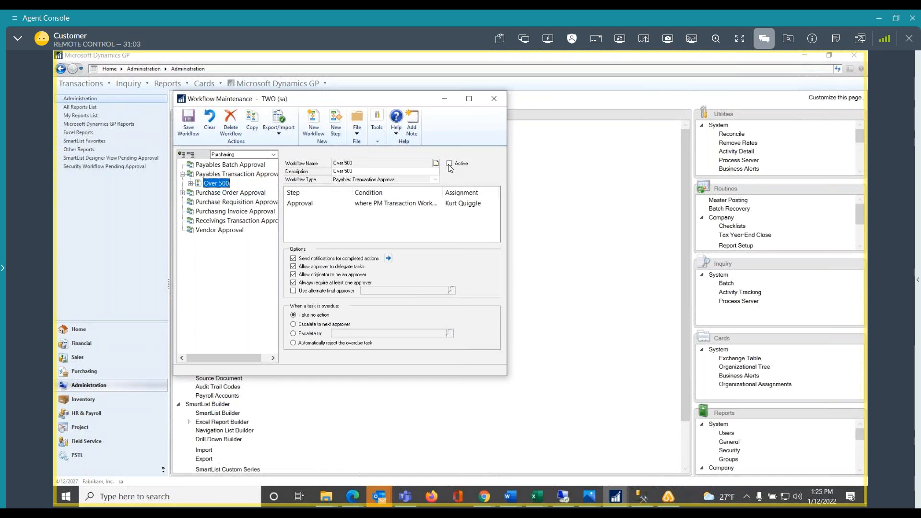
# Activate the Over 500 workflow, save it, and close the workflow maintenance window
pyautogui.click(449, 164)
pyautogui.click(192, 122)
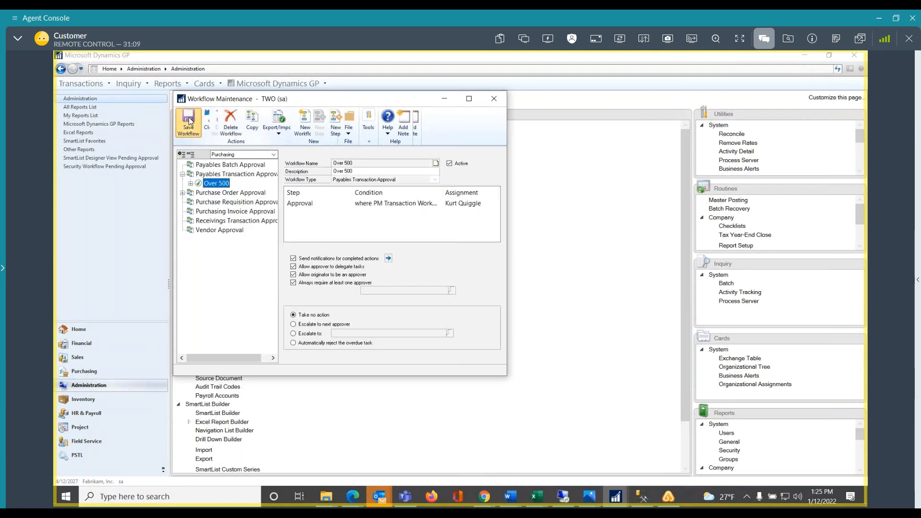
pyautogui.click(492, 101)
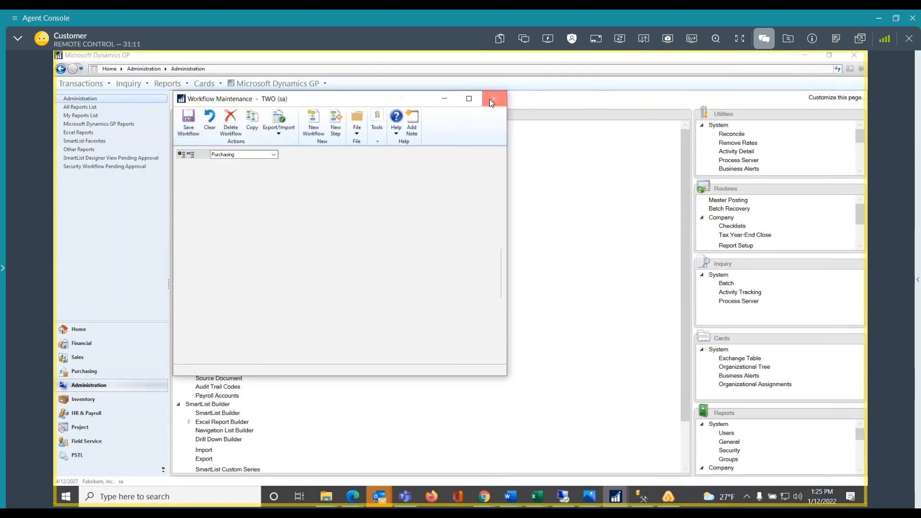
# Start a payables invoice in Purchasing for vendor ACETRAVE0001 with a purchases amount of $550.00
pyautogui.click(84, 371)
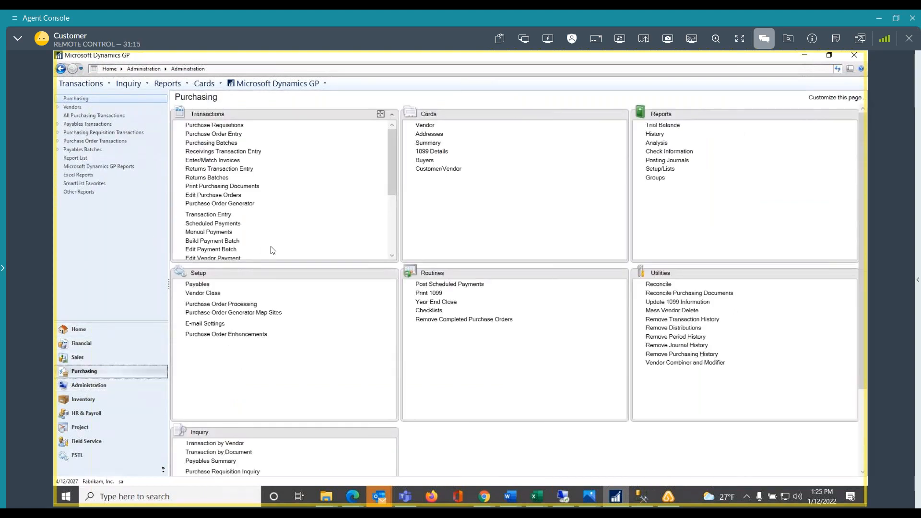
pyautogui.click(216, 215)
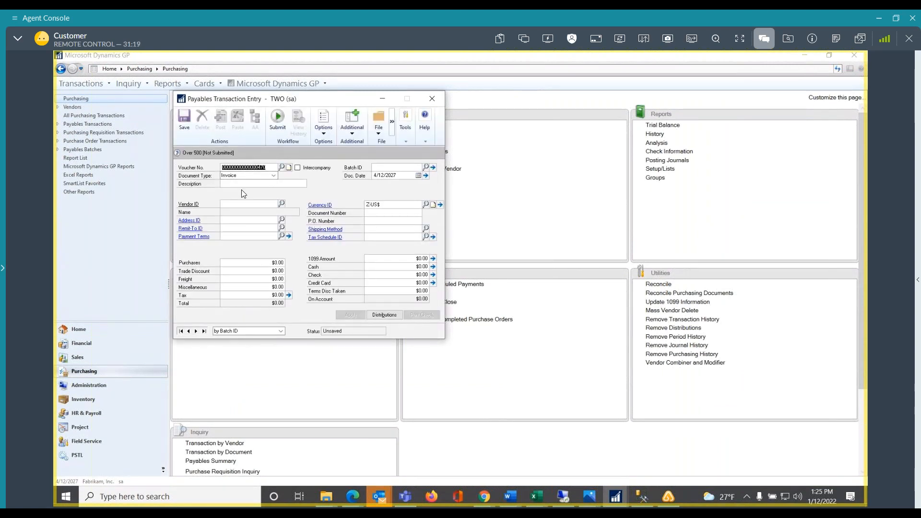
pyautogui.click(233, 205)
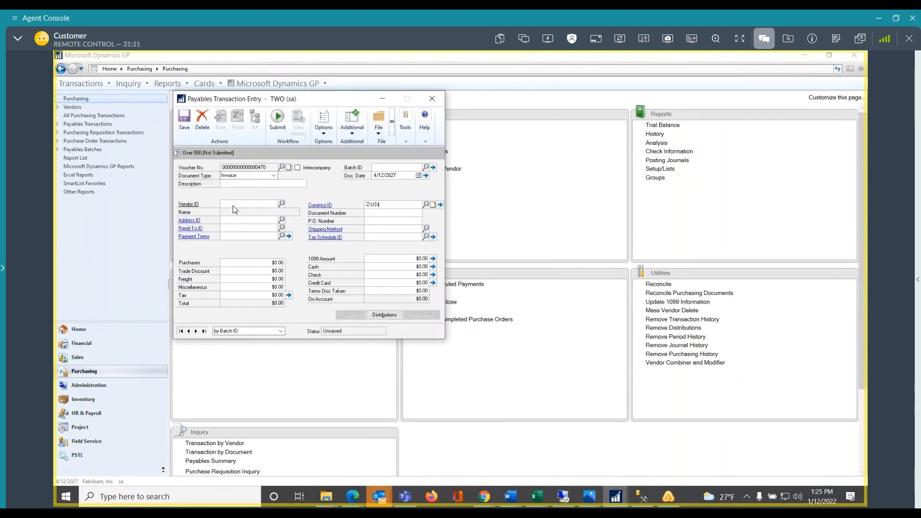
pyautogui.click(282, 204)
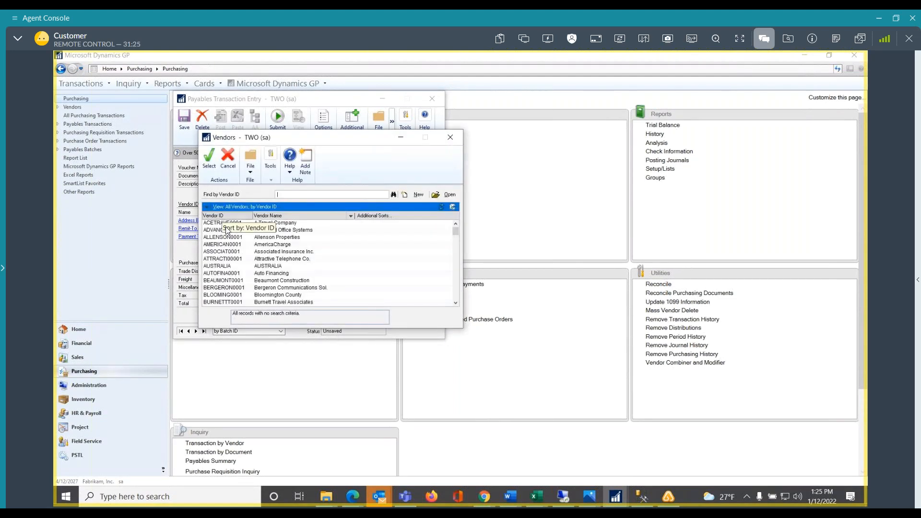
pyautogui.doubleClick(225, 223)
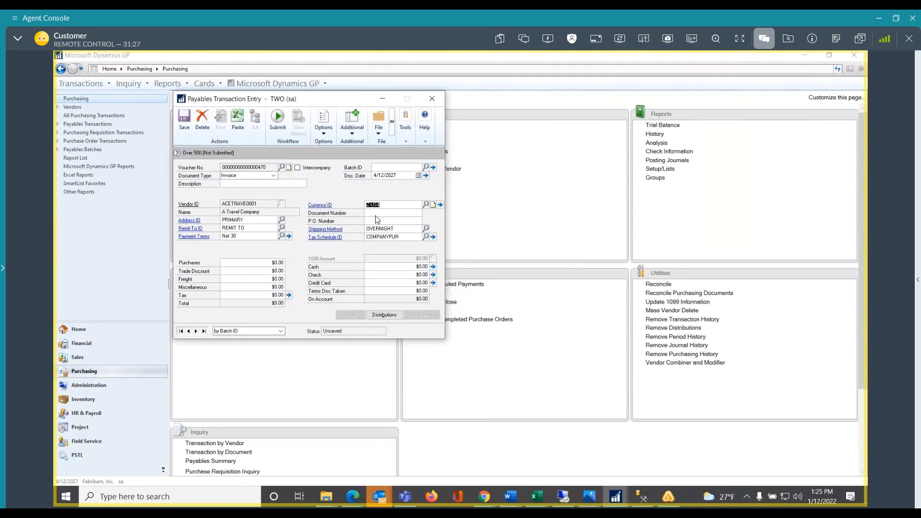
pyautogui.click(258, 265)
# Assign the invoice to batch AP, adding it as a new batch, and save the batch
pyautogui.click(407, 169)
pyautogui.write('AP')
pyautogui.press('Tab')
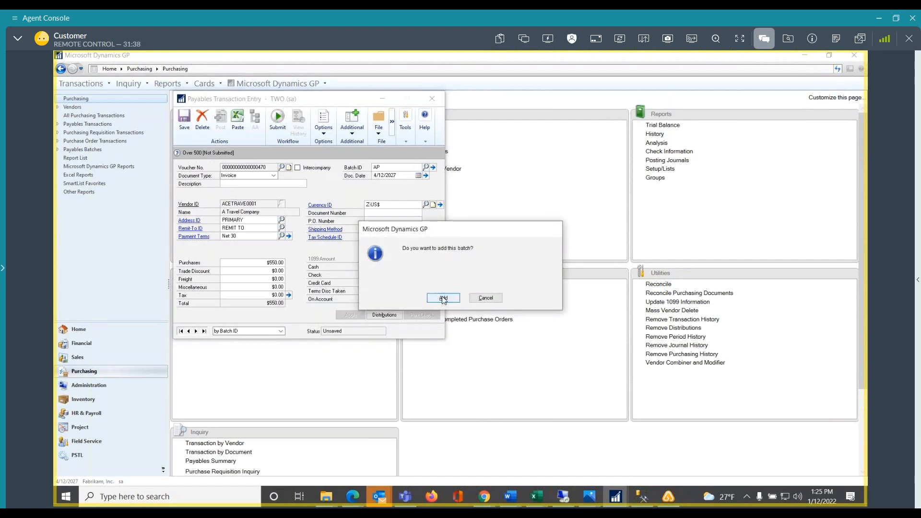
pyautogui.click(444, 296)
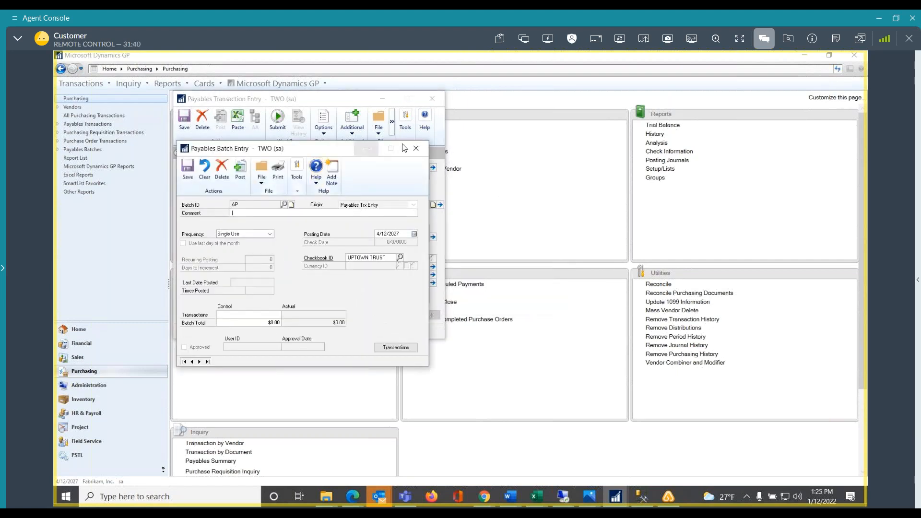
pyautogui.click(168, 168)
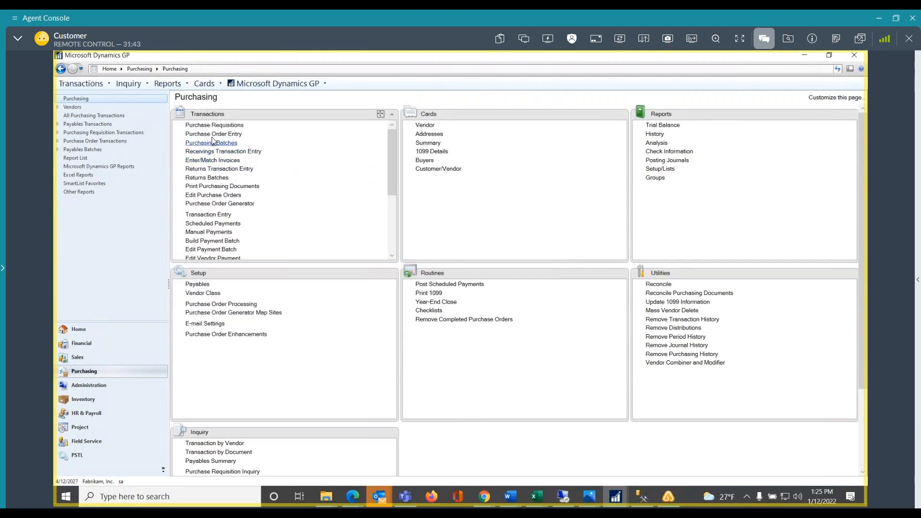
pyautogui.click(210, 214)
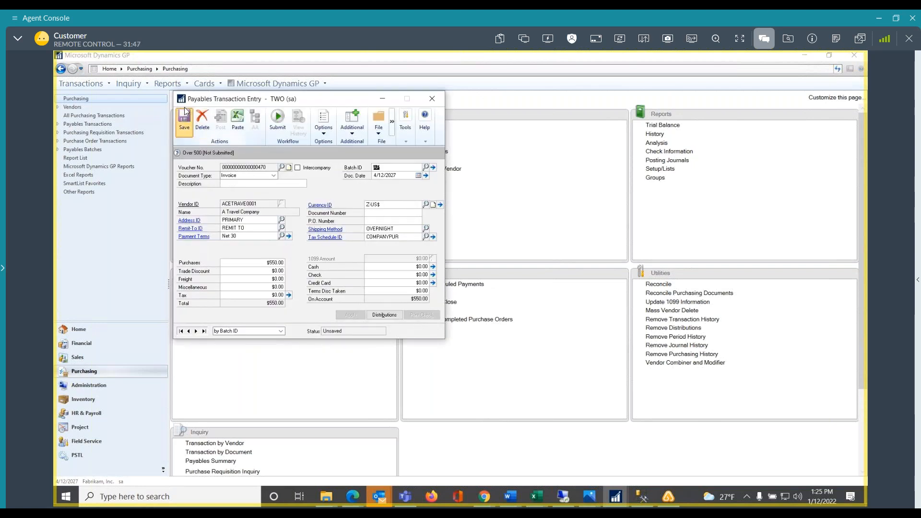
pyautogui.click(185, 119)
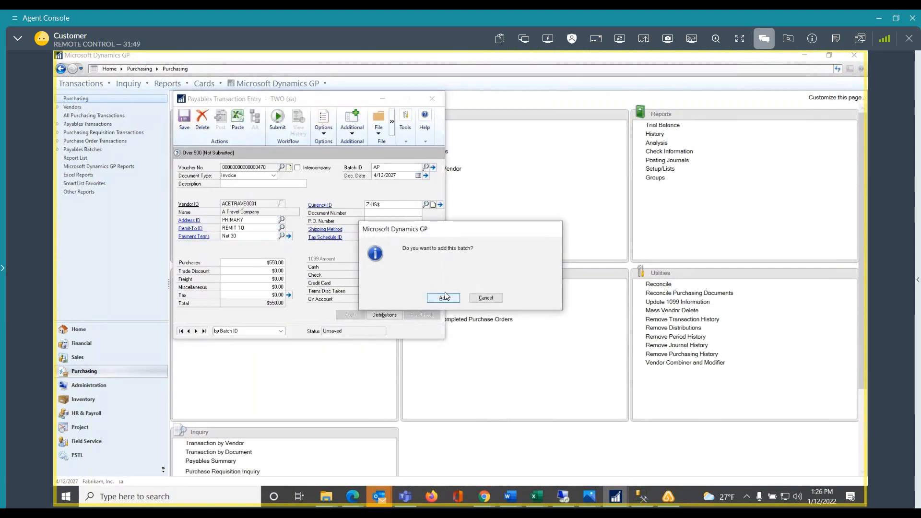
pyautogui.click(443, 298)
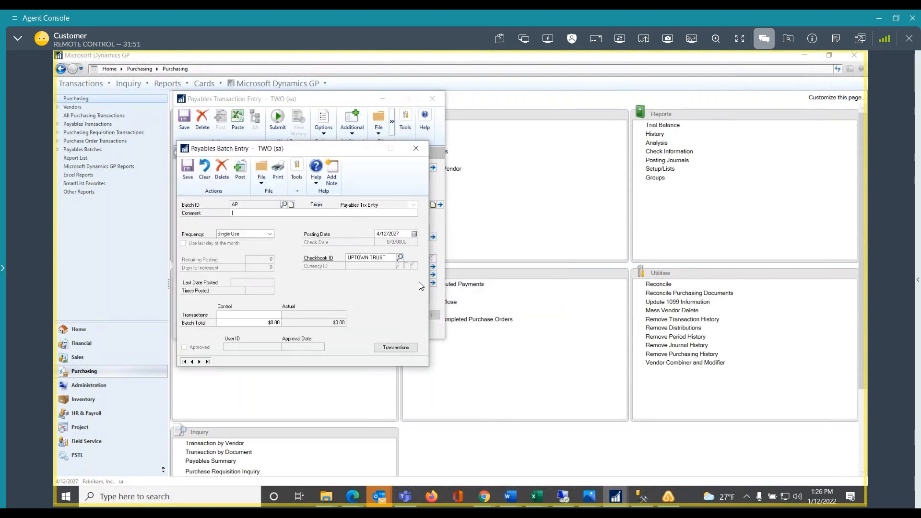
pyautogui.click(190, 167)
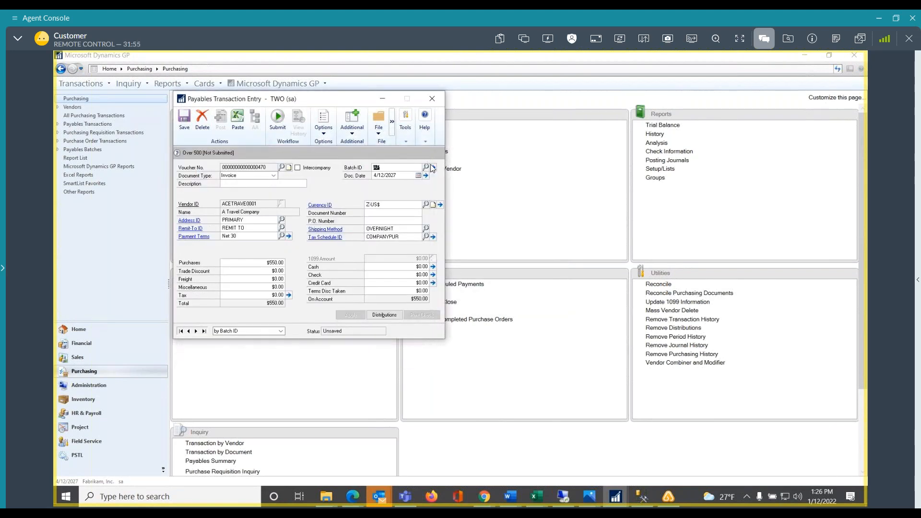
# Fill in the invoice's required document number and save the transaction
pyautogui.click(432, 99)
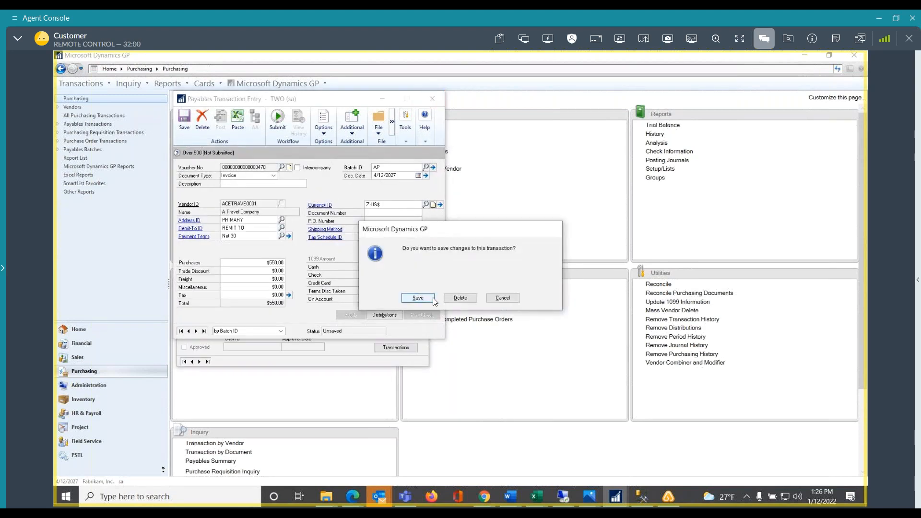
pyautogui.click(418, 298)
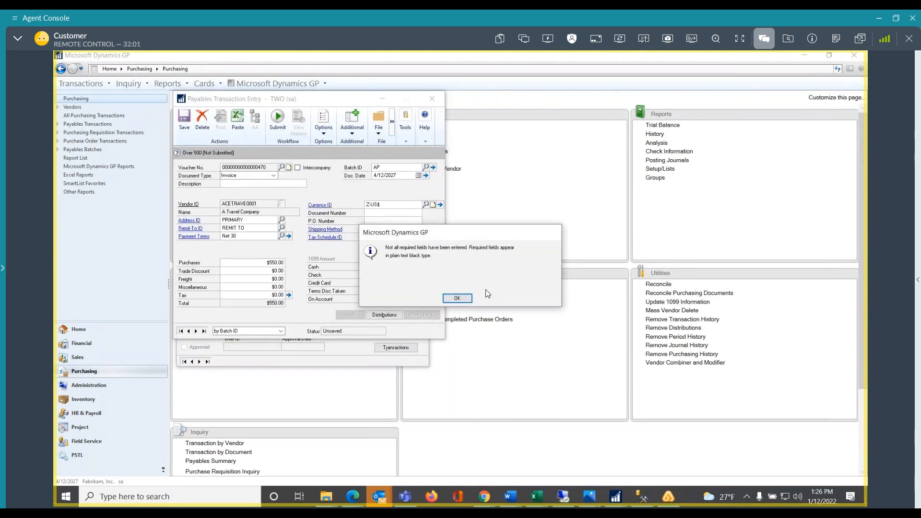
pyautogui.click(458, 298)
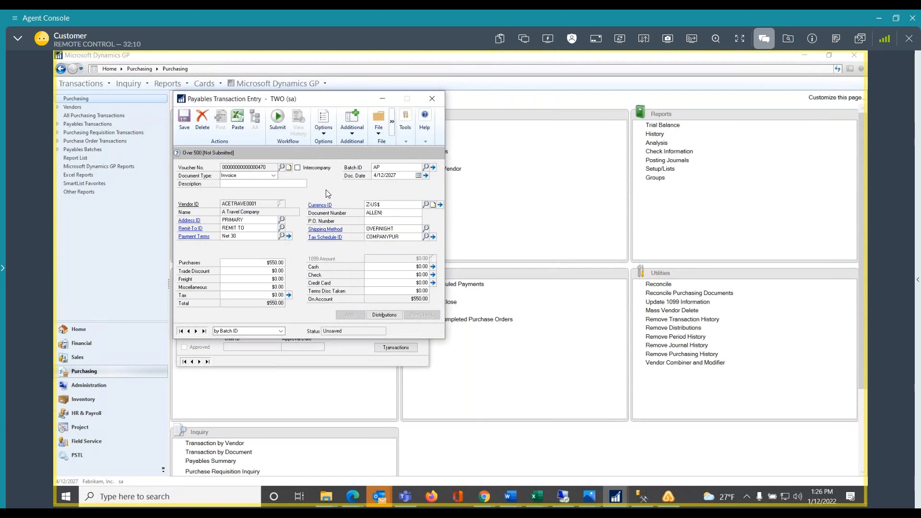
pyautogui.click(186, 124)
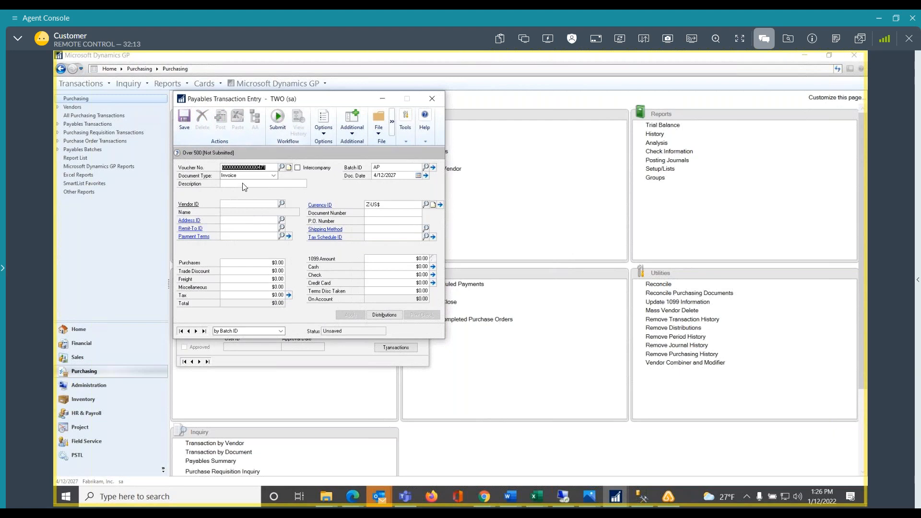
# Look up the saved payables voucher and submit the transaction for workflow approval with a comment
pyautogui.click(282, 167)
pyautogui.doubleClick(202, 185)
pyautogui.click(282, 115)
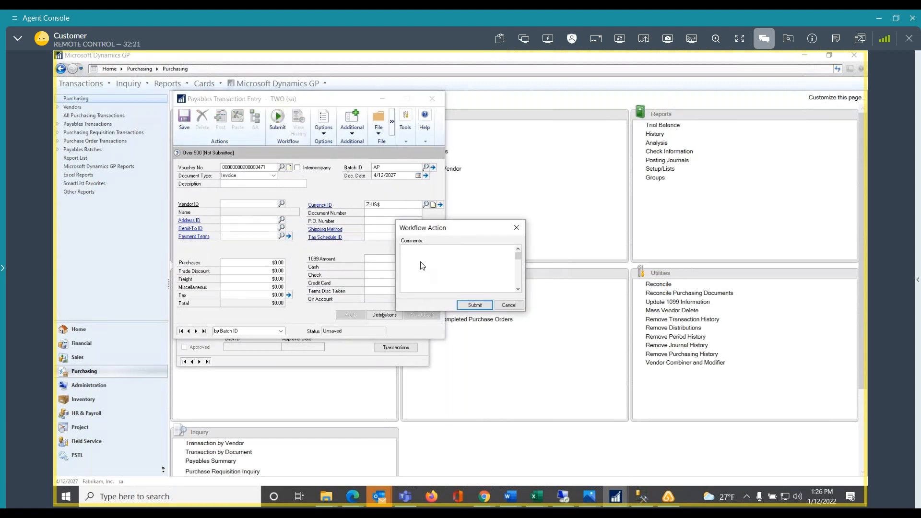
pyautogui.write('please')
pyautogui.click(471, 309)
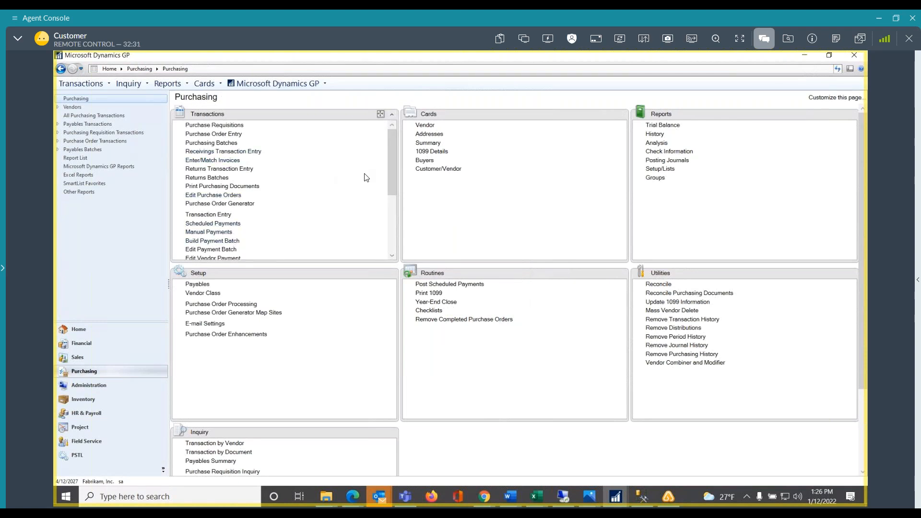
# Open payables batch entry for batch AP and try to post the batch
pyautogui.moveTo(391, 175); pyautogui.dragTo(391, 235)
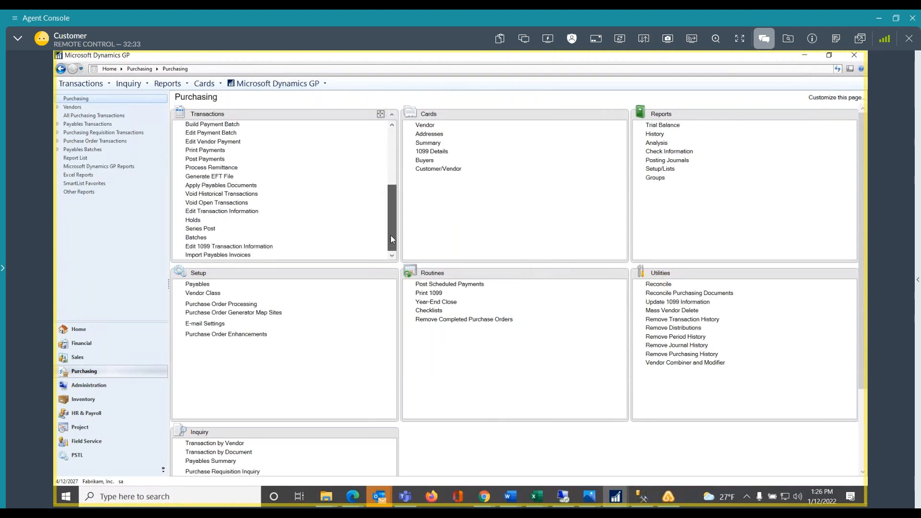
pyautogui.click(196, 237)
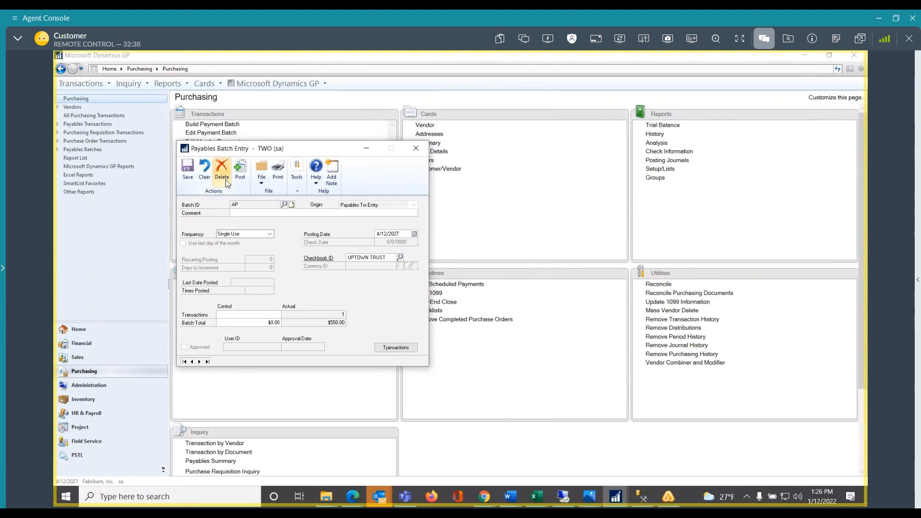
pyautogui.click(244, 171)
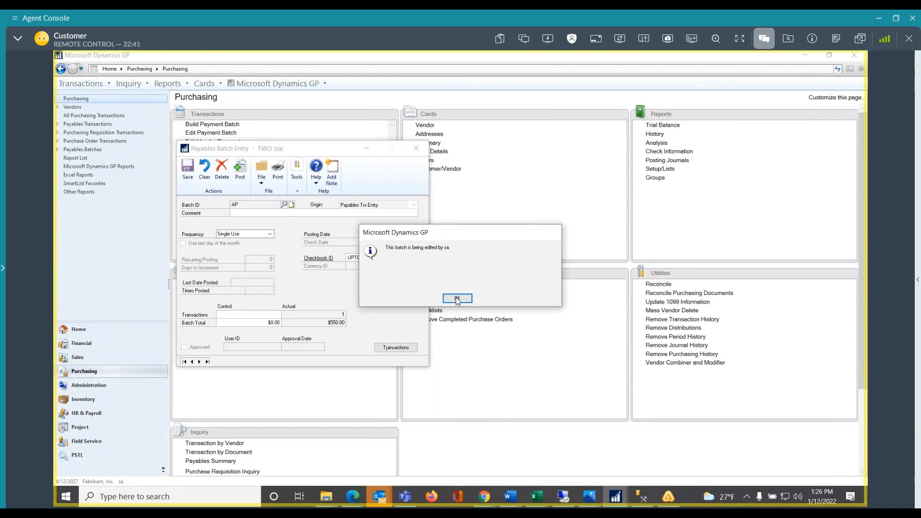
pyautogui.click(457, 299)
# Move the batch entry window aside and close the Payables Transaction Entry window that is still open
pyautogui.moveTo(338, 152); pyautogui.dragTo(608, 169)
pyautogui.moveTo(623, 499)
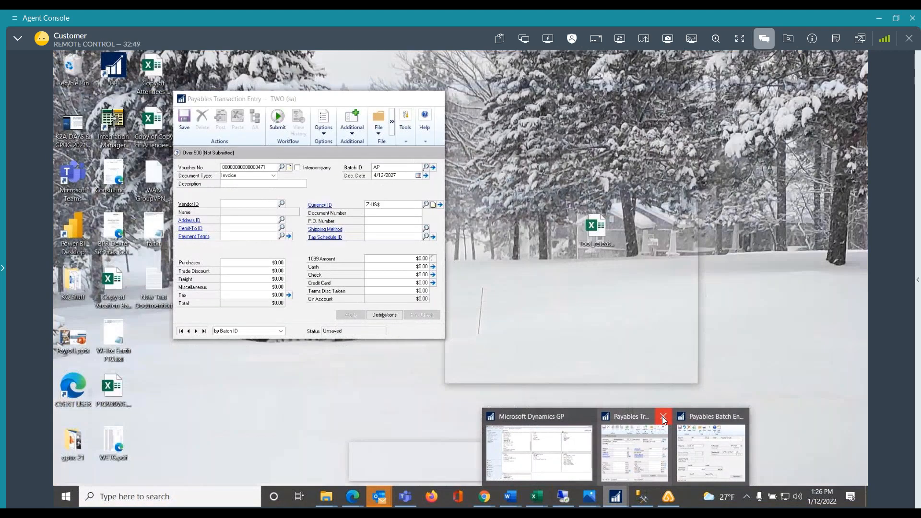
pyautogui.click(663, 415)
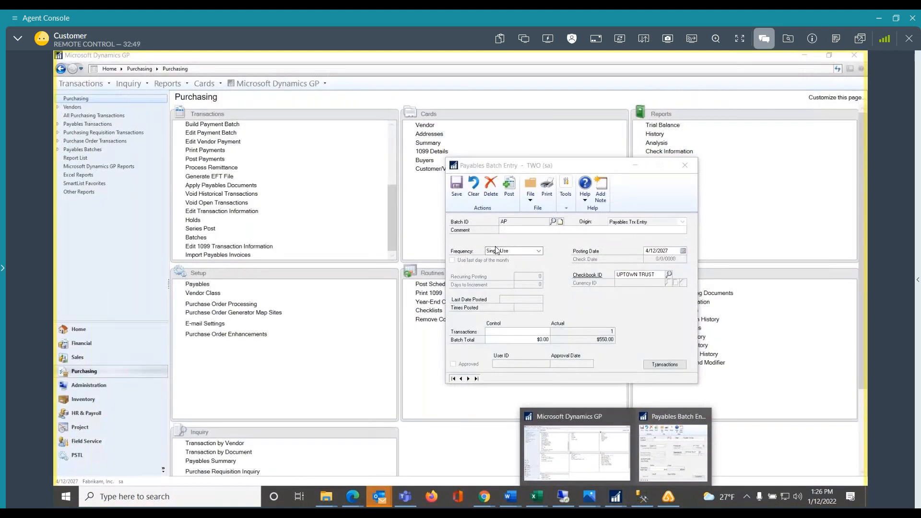
# Try again to post batch AP, skipping the Trx Entry Posting Journal and the other posting reports
pyautogui.click(510, 189)
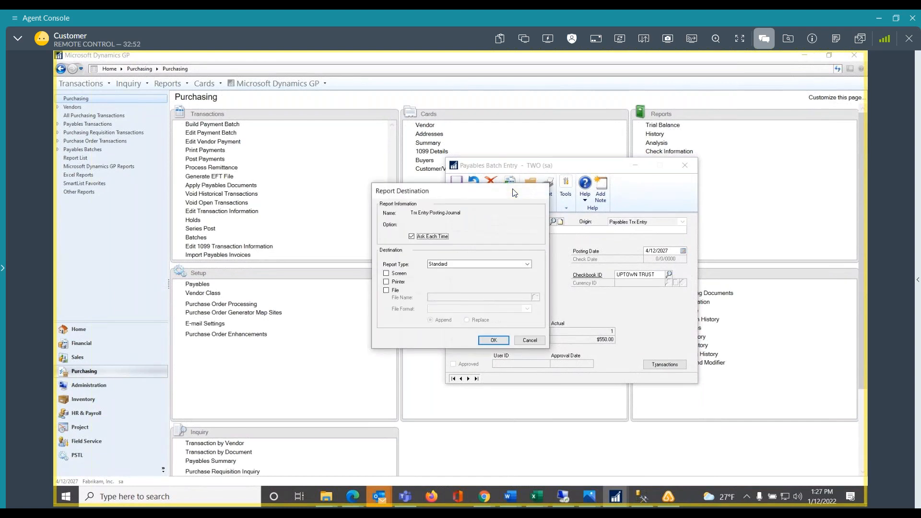
pyautogui.click(529, 340)
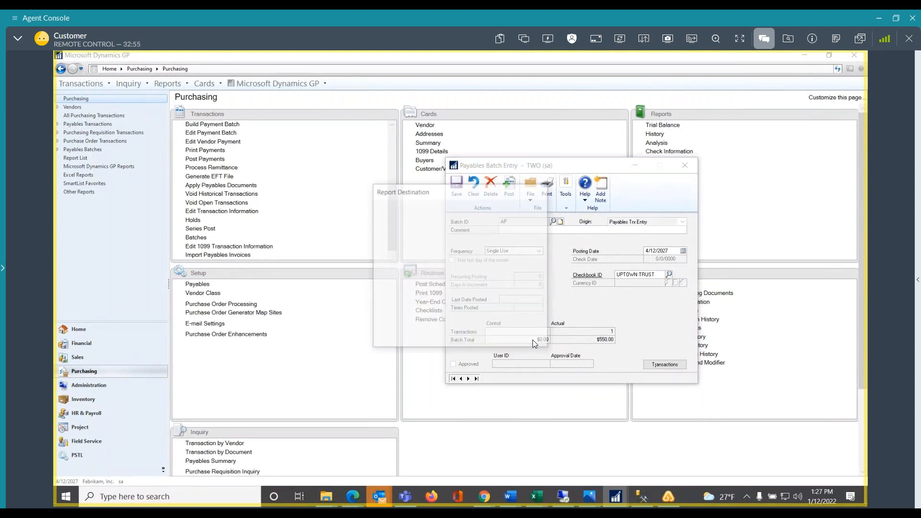
pyautogui.click(531, 340)
pyautogui.click(530, 340)
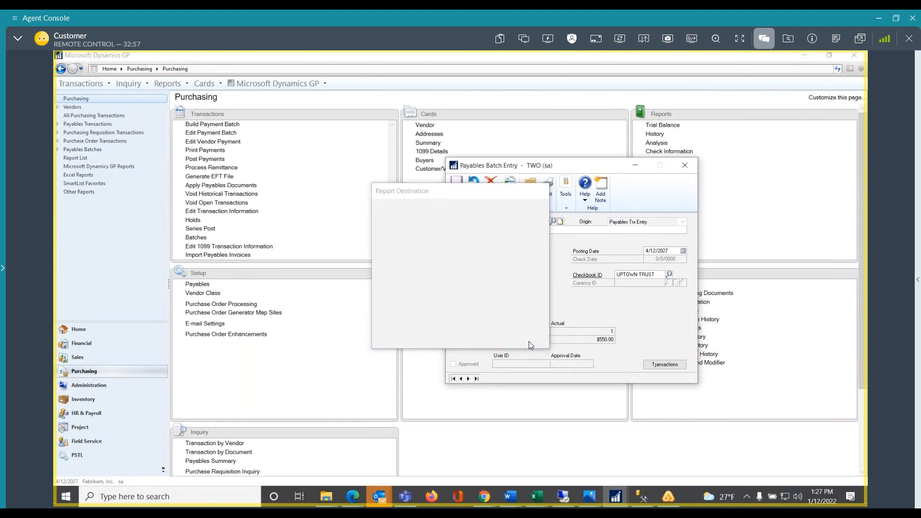
pyautogui.click(529, 340)
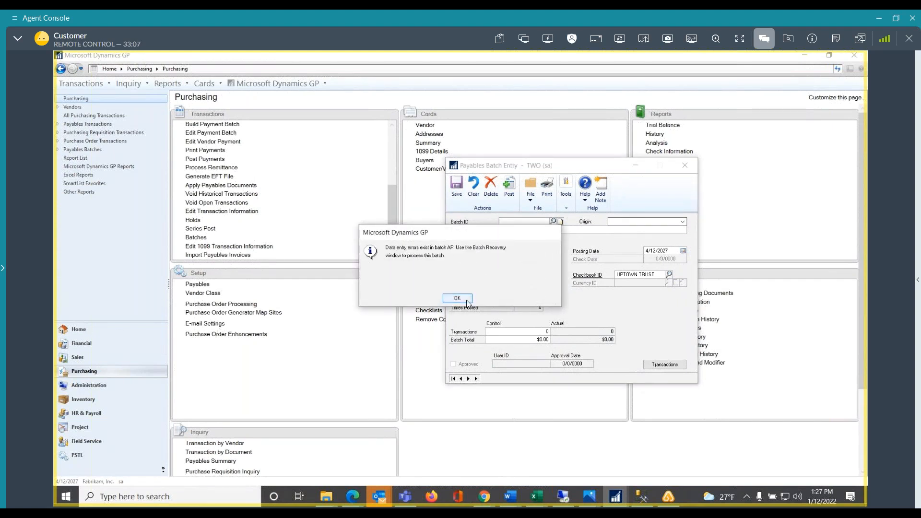
# Try to open the Payables Transaction Approval workflow task from the Home page and close the Payables Transaction Entry window
pyautogui.click(85, 332)
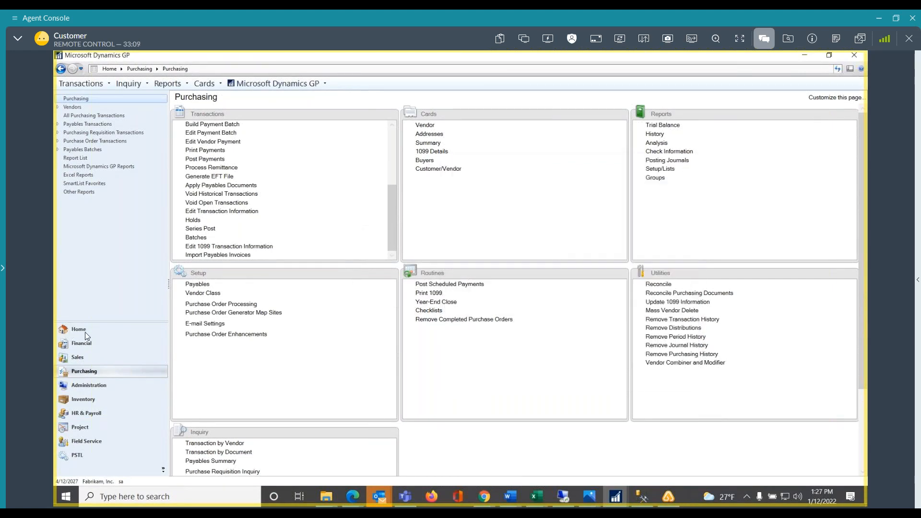
pyautogui.click(85, 332)
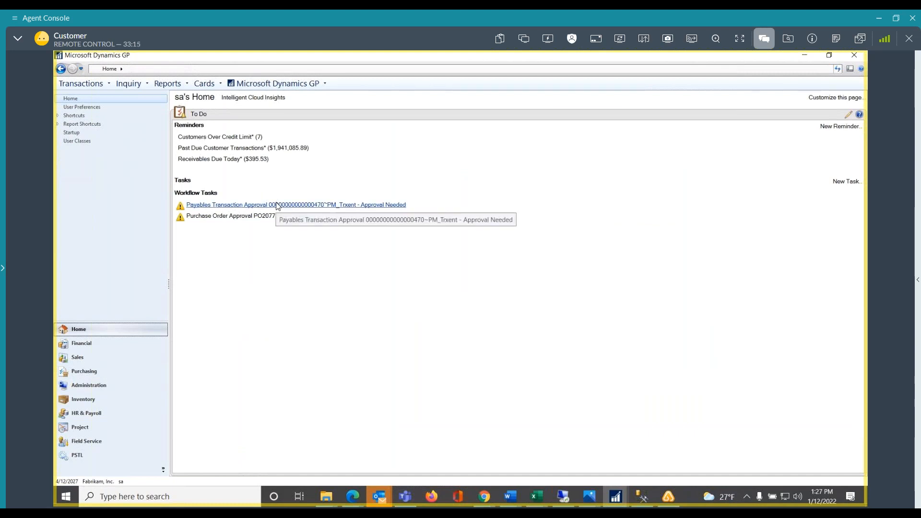
pyautogui.click(277, 205)
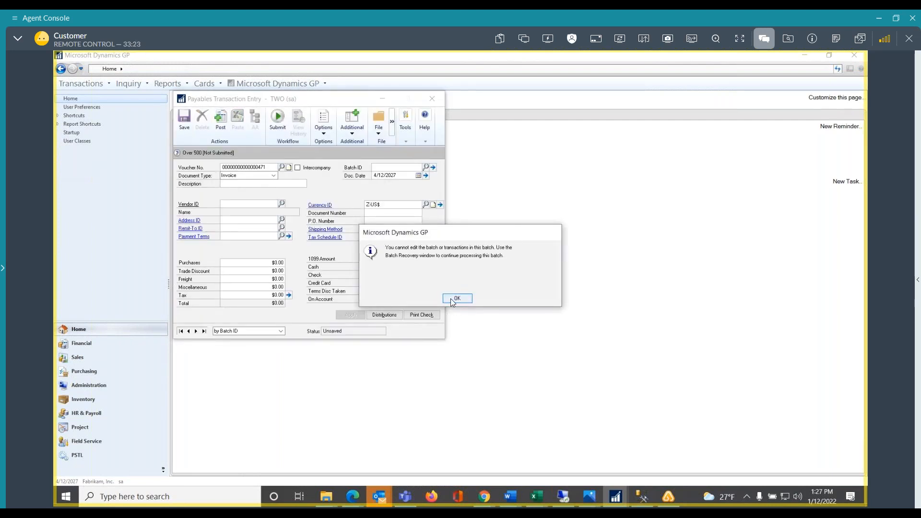
pyautogui.click(453, 300)
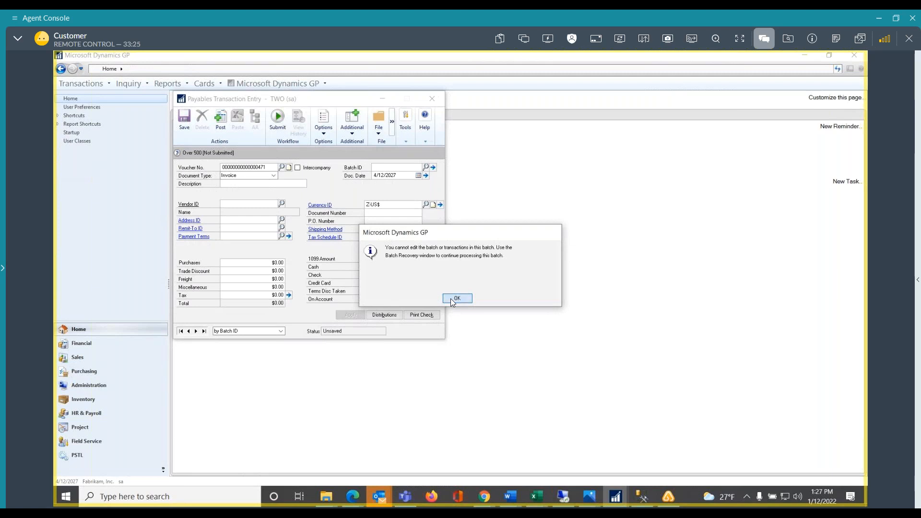
pyautogui.click(433, 101)
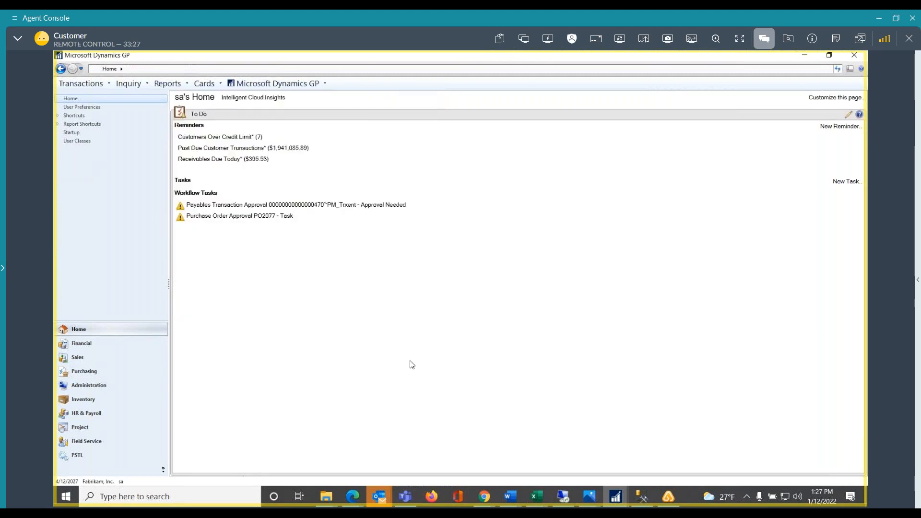
# Switch to the Outlook inbox, move its window up to view the payables invoice task assignment e-mail, and move it back down
pyautogui.click(382, 490)
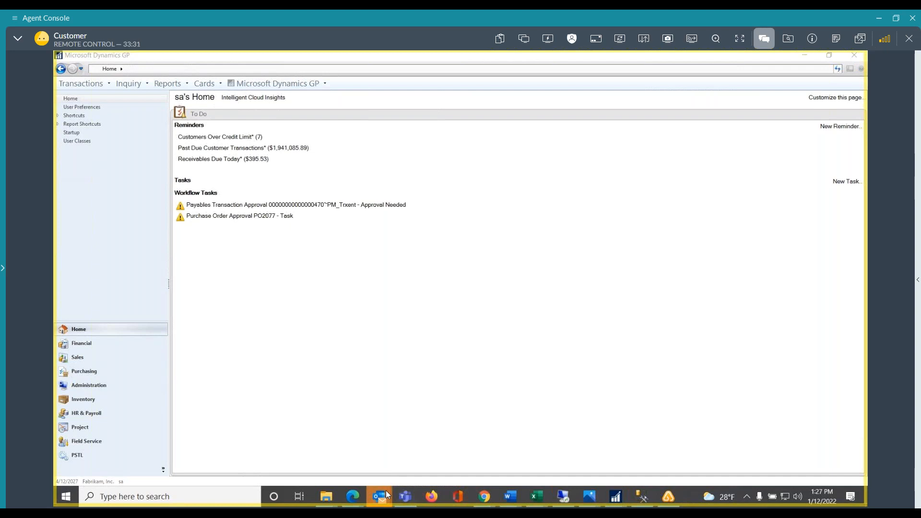
pyautogui.moveTo(388, 494)
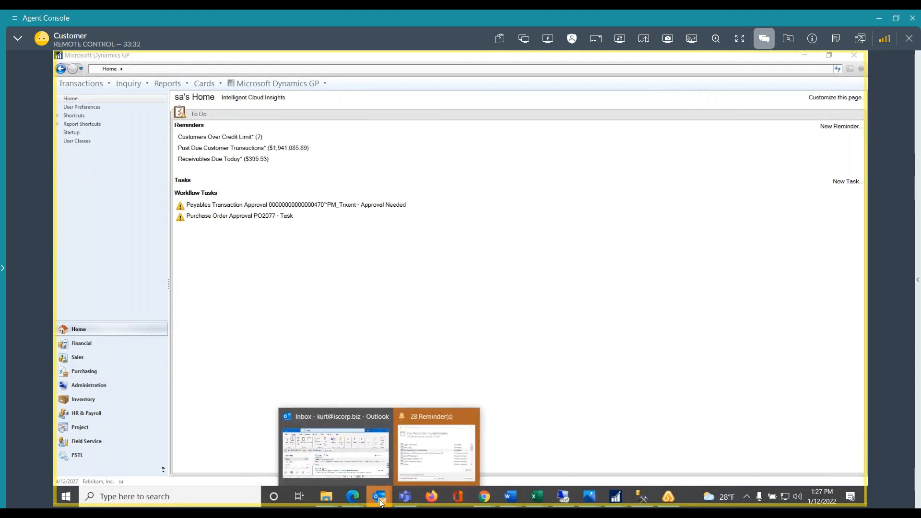
pyautogui.click(373, 415)
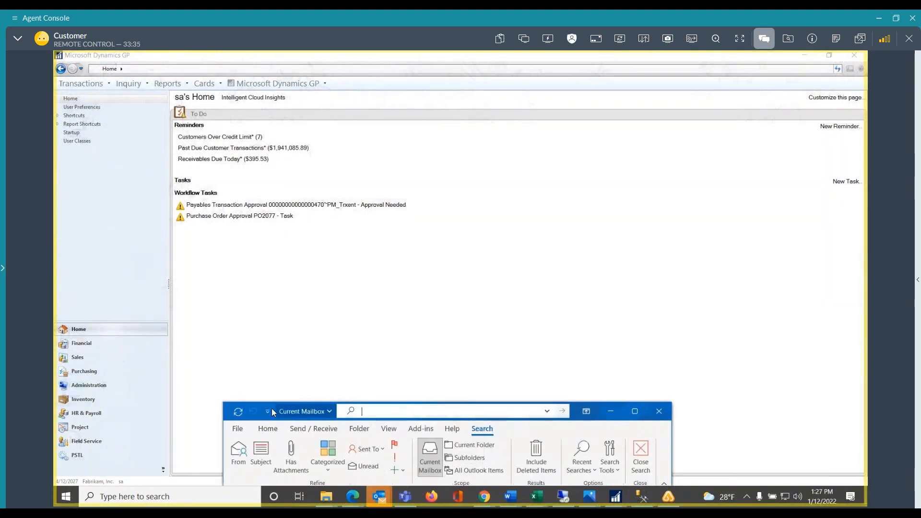
pyautogui.click(287, 413)
pyautogui.click(307, 363)
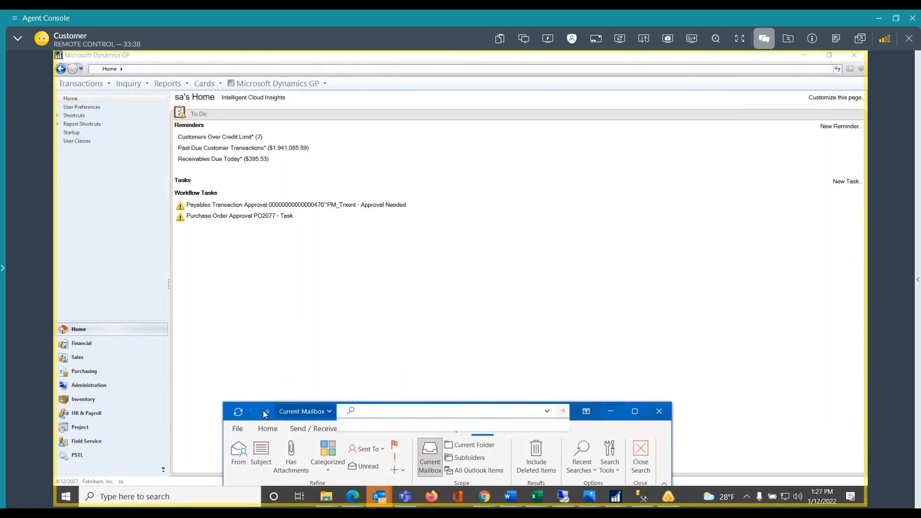
pyautogui.click(264, 348)
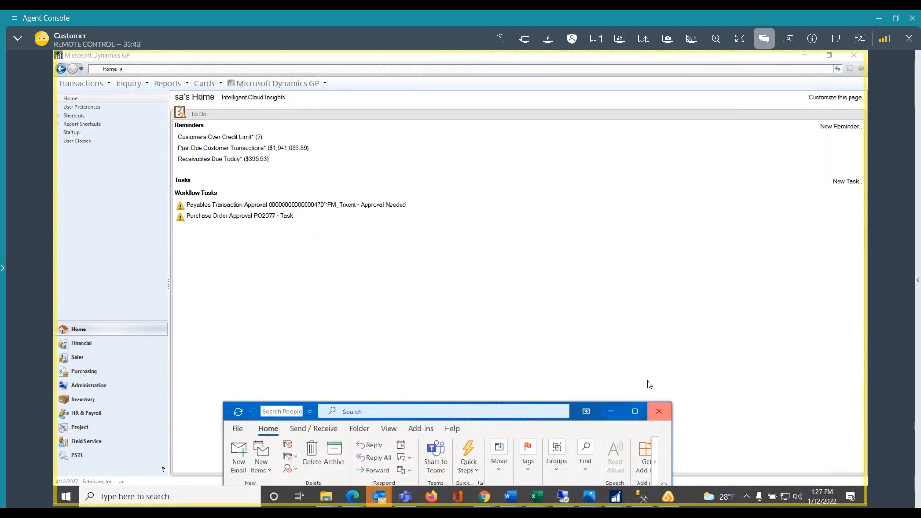
pyautogui.moveTo(536, 417); pyautogui.dragTo(538, 290)
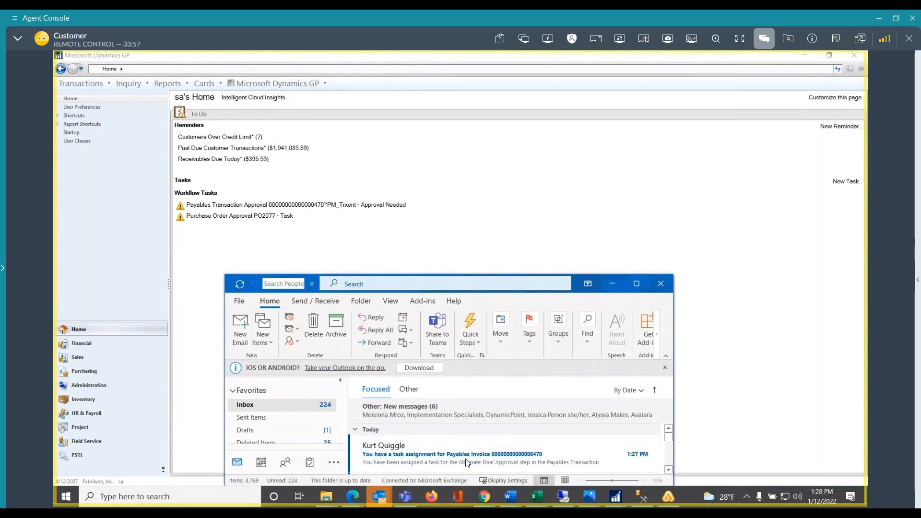
pyautogui.moveTo(576, 286); pyautogui.dragTo(568, 477)
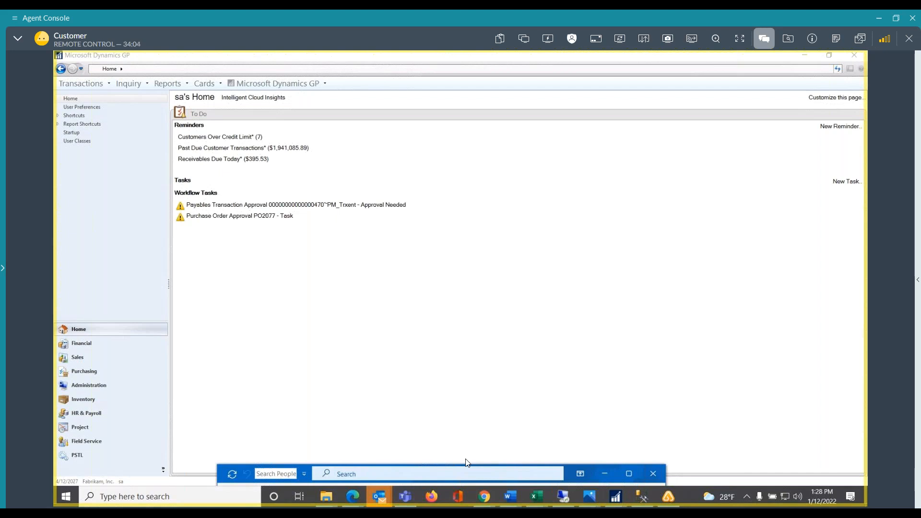